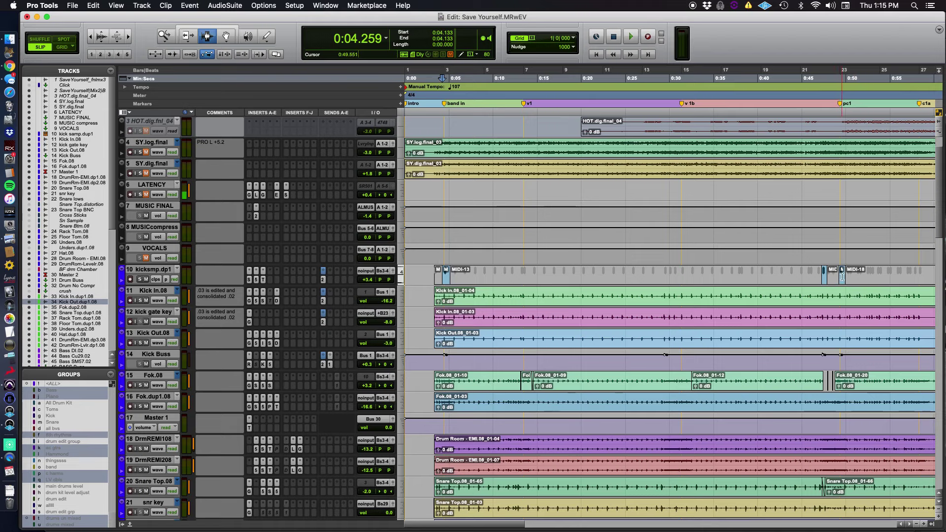
Step: Set the playback start at 0:03.910, just before the band in marker, and play the kicksmp.dp1 track soloed
click(842, 276)
scroll(842, 277, right, 6)
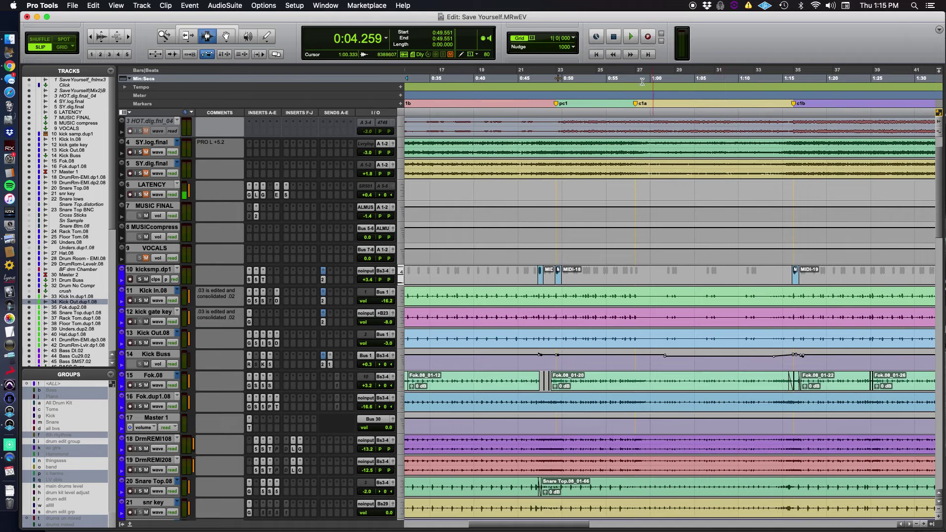
click(623, 79)
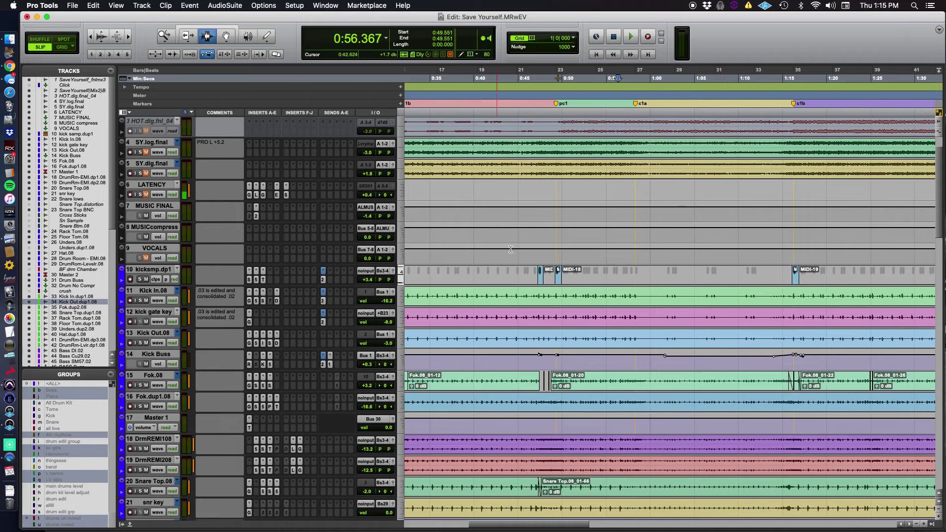
scroll(510, 249, left, 10)
click(440, 85)
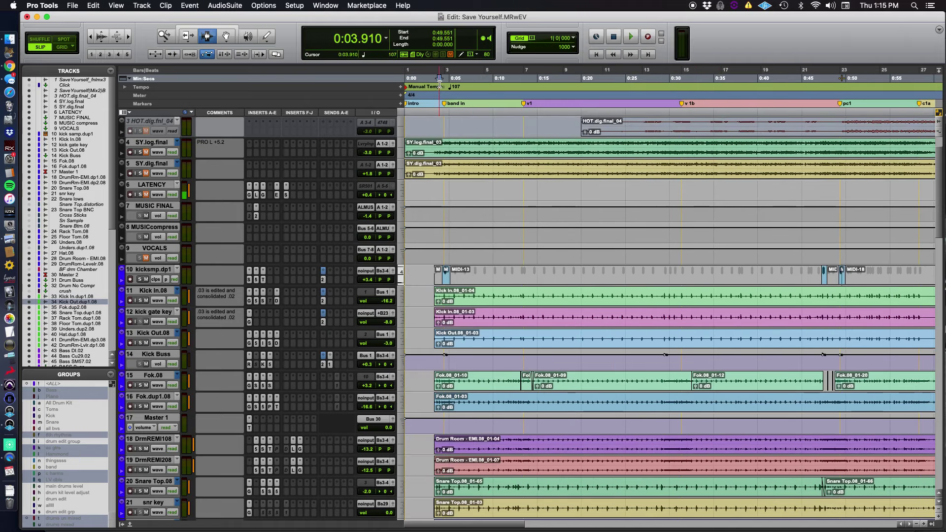
click(140, 279)
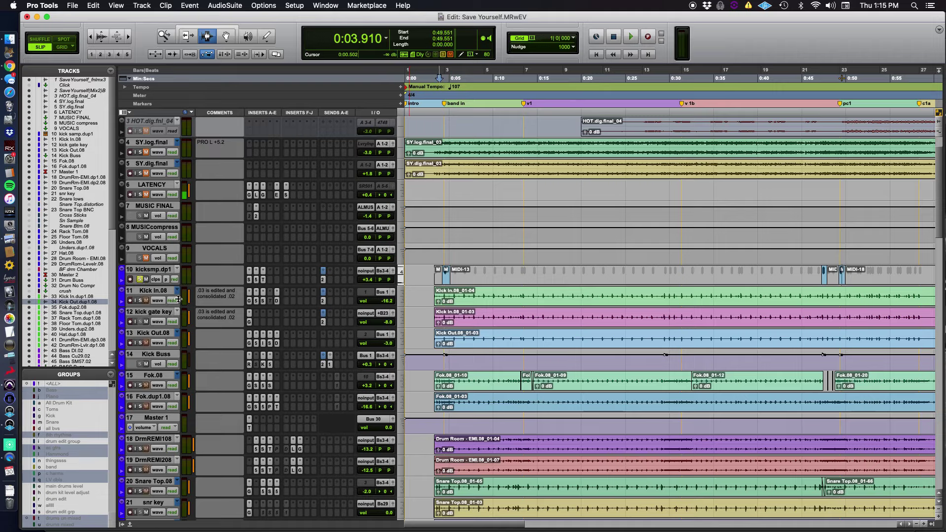
key(space)
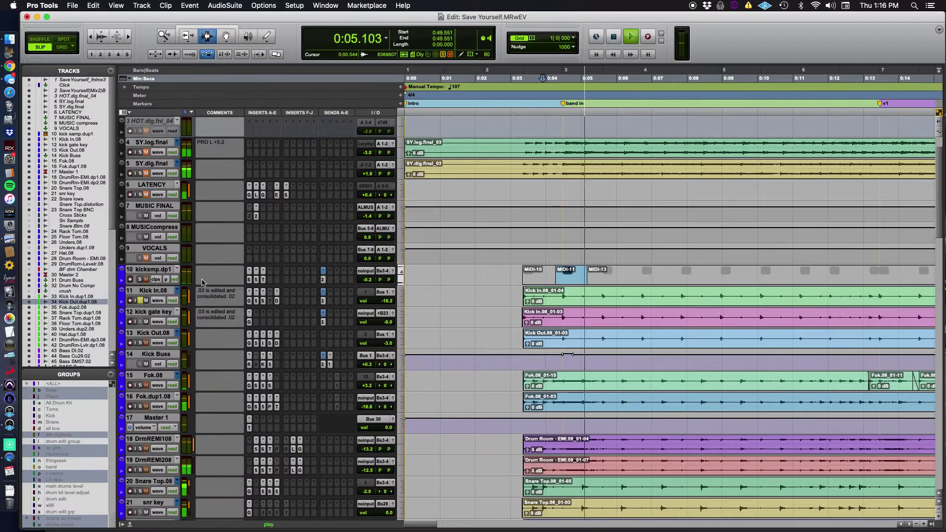
Step: Inspect the FabFilter Pro-G gate on the Kick In.08 track during playback and stop the transport
click(249, 301)
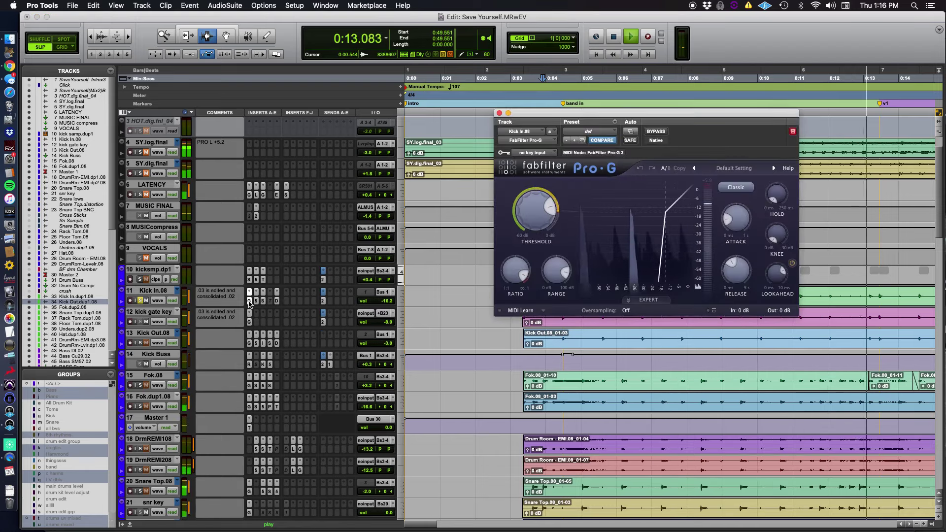
key(space)
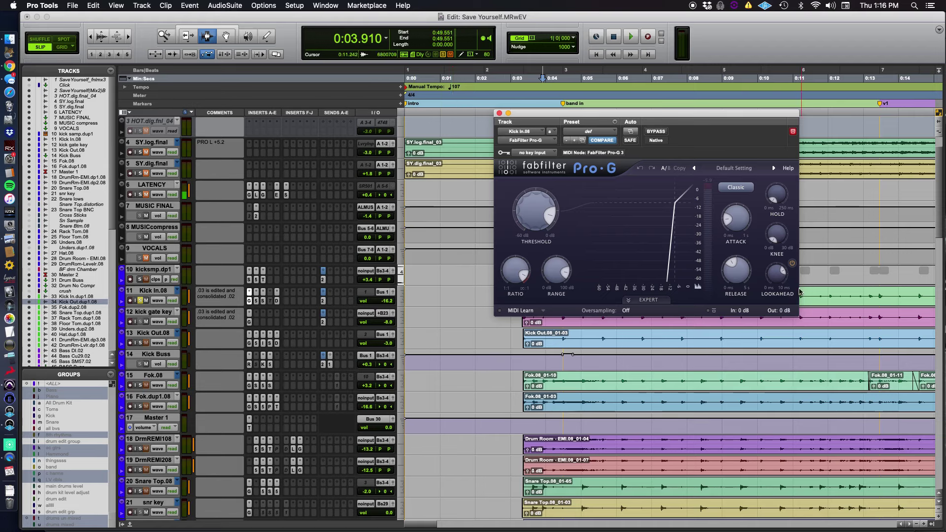
mouse_move(786, 273)
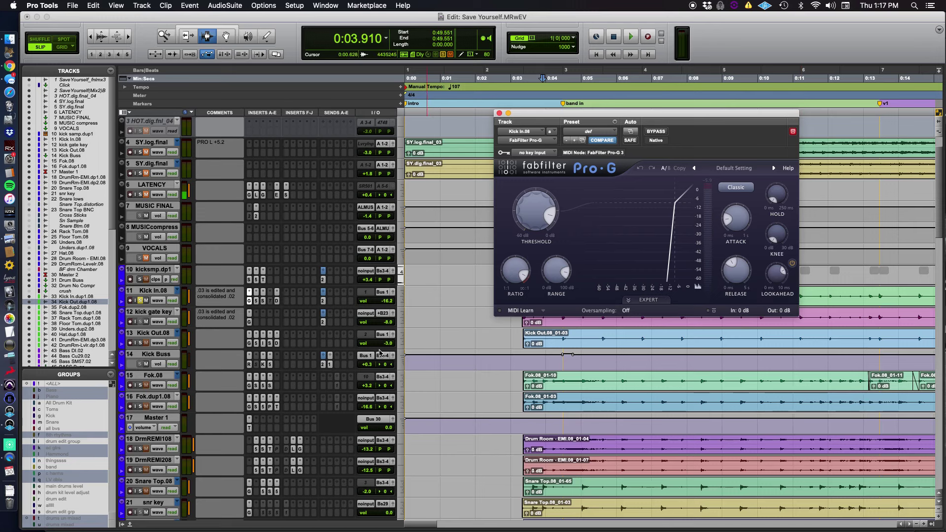
Step: Bring up the Massenburg parametric EQ on Kick In.08, move its window clear of the track inserts, and start playback
click(256, 301)
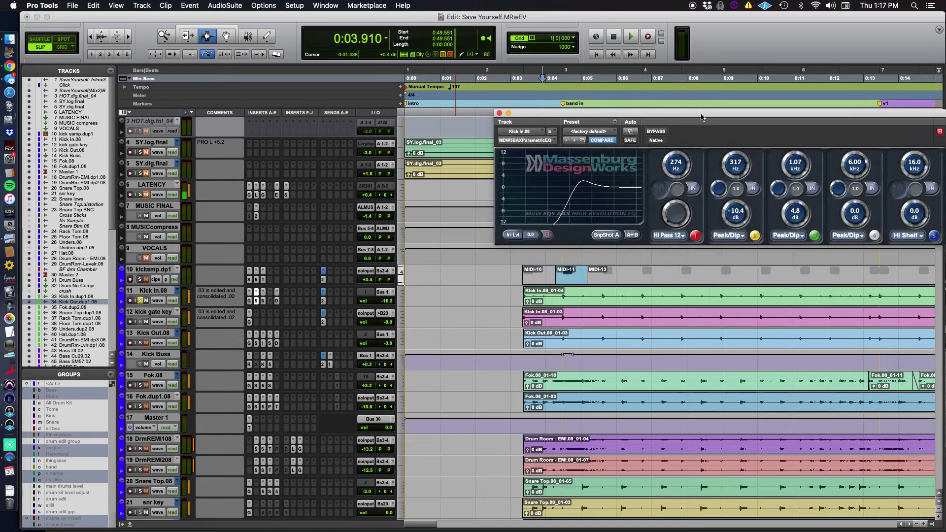
drag(701, 117, 546, 108)
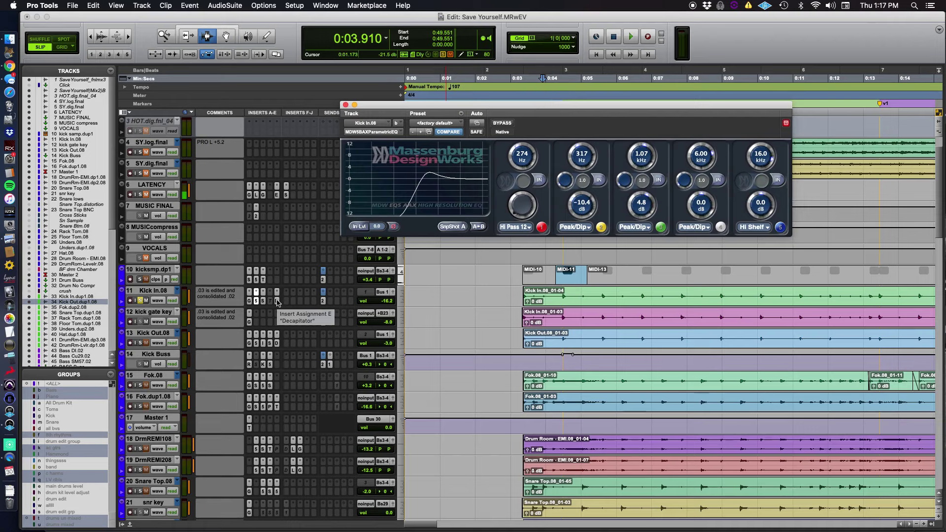
key(space)
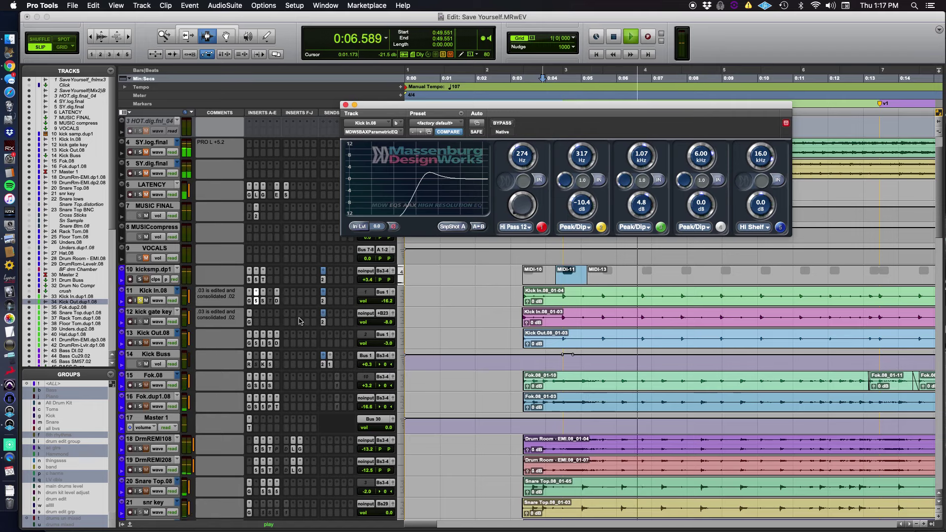
Step: Examine the low, mid and high band saturation settings of FabFilter Saturn on Kick In.08 during playback
click(264, 302)
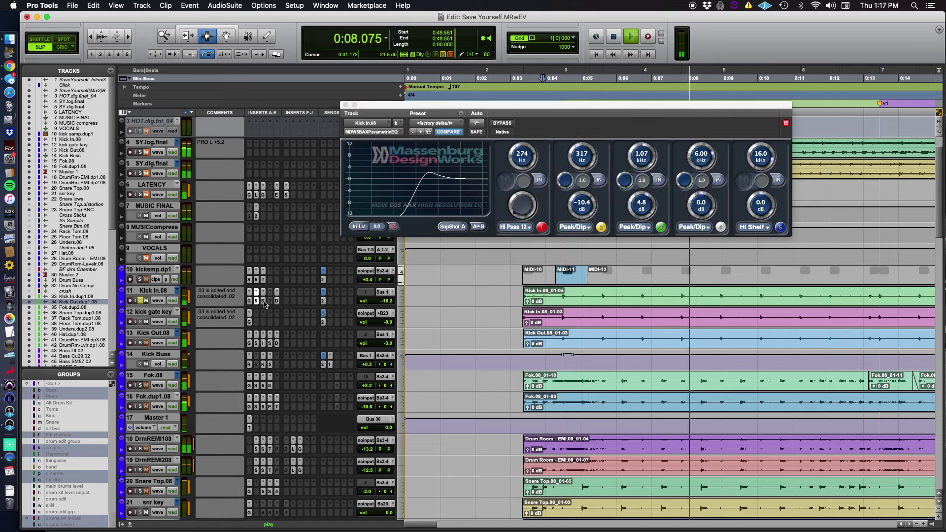
click(264, 301)
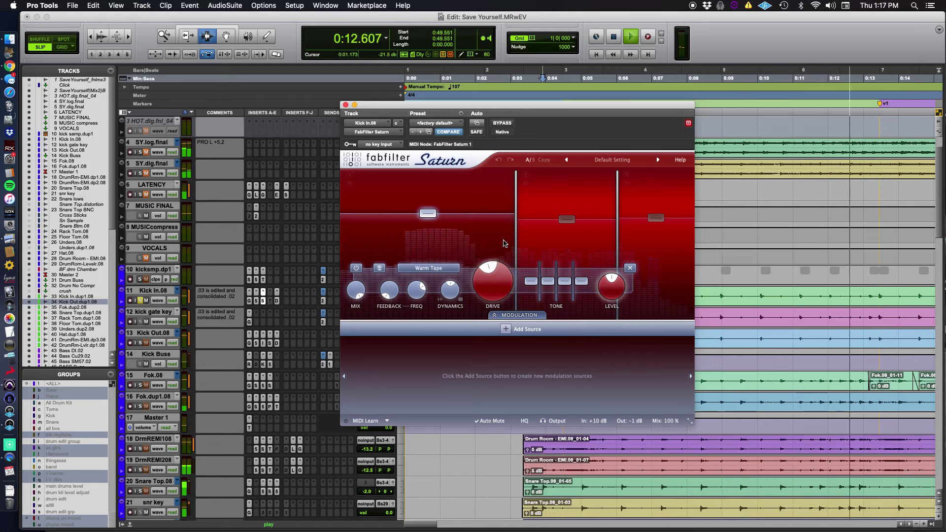
mouse_move(565, 230)
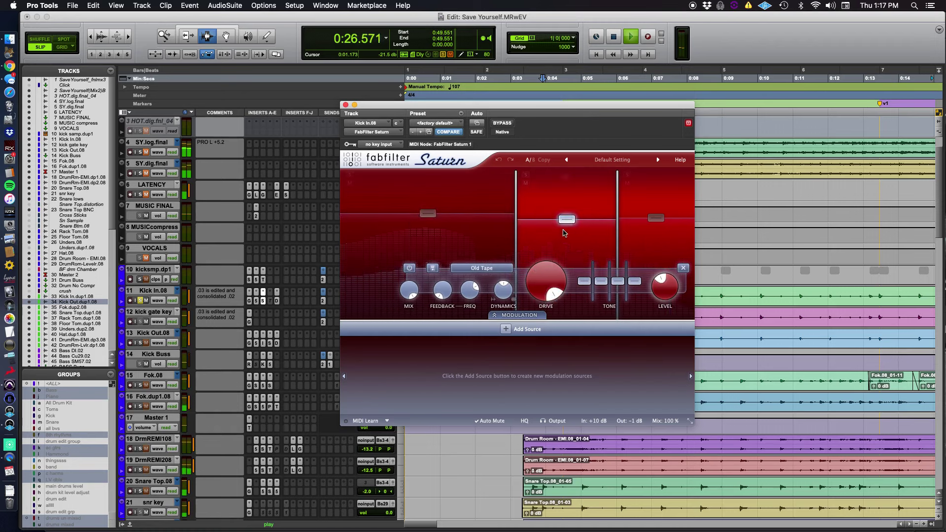
mouse_move(545, 278)
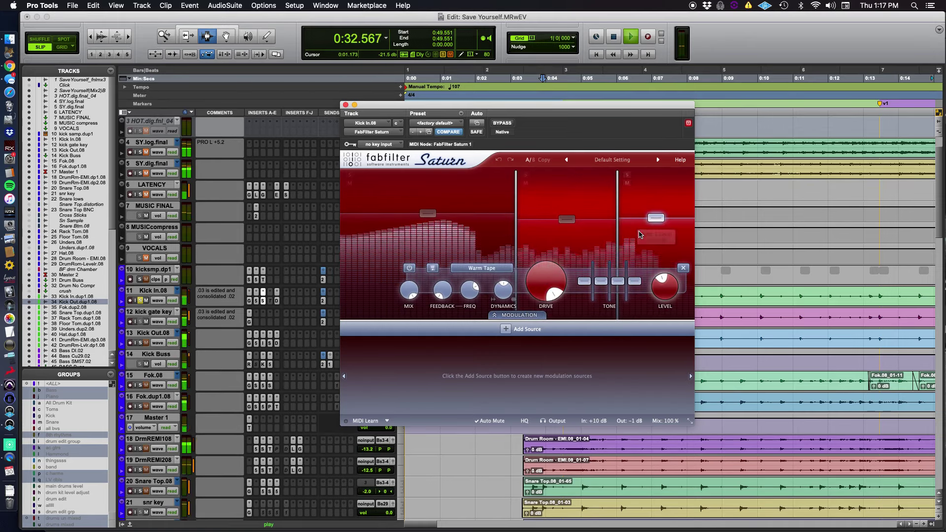
mouse_move(524, 299)
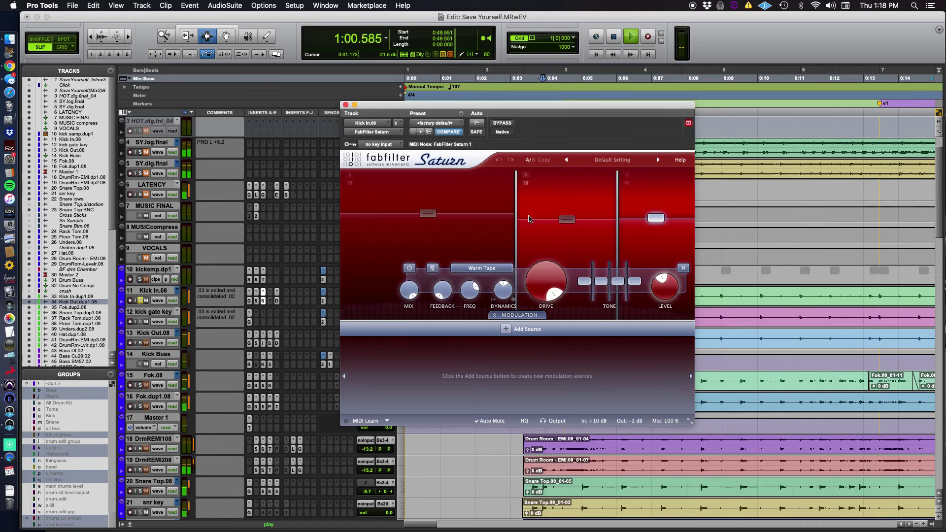
Step: Restart playback from the start point and compare Kick In.08 with Saturn bypassed and active
key(space)
key(space)
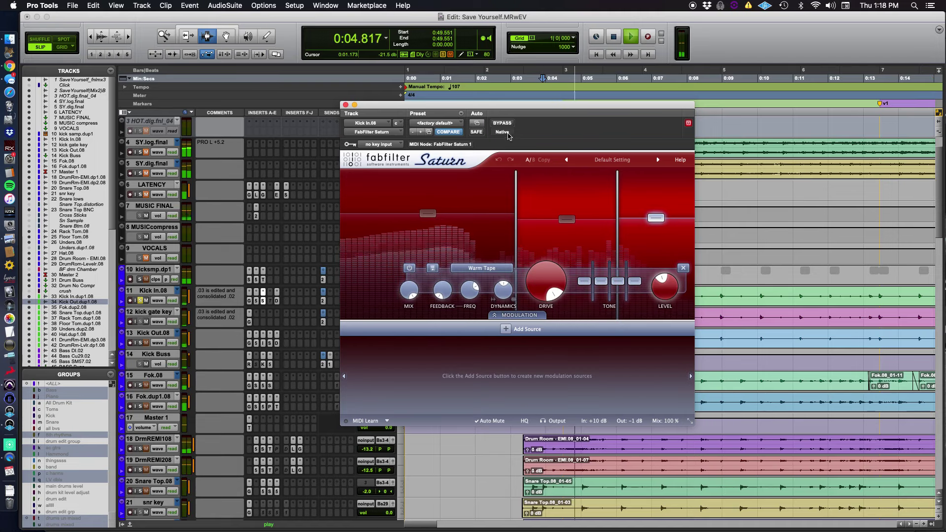
click(503, 125)
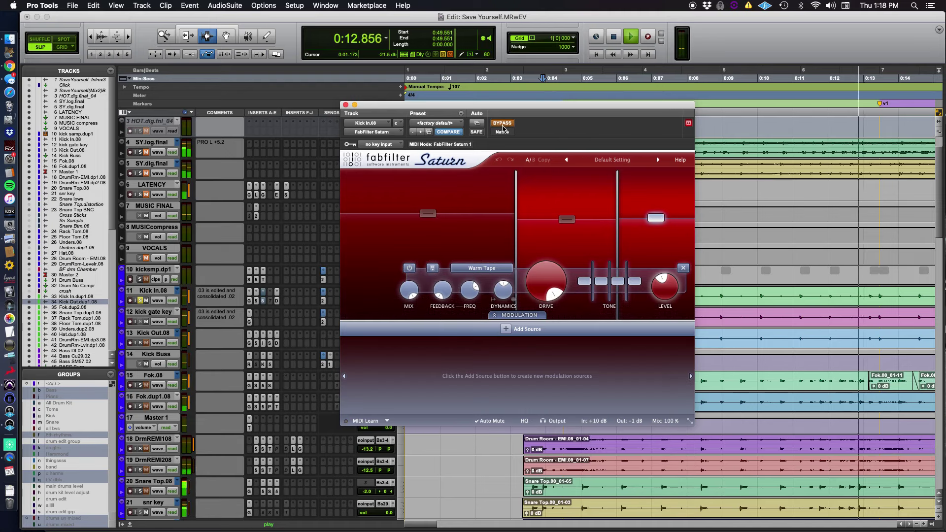
click(503, 125)
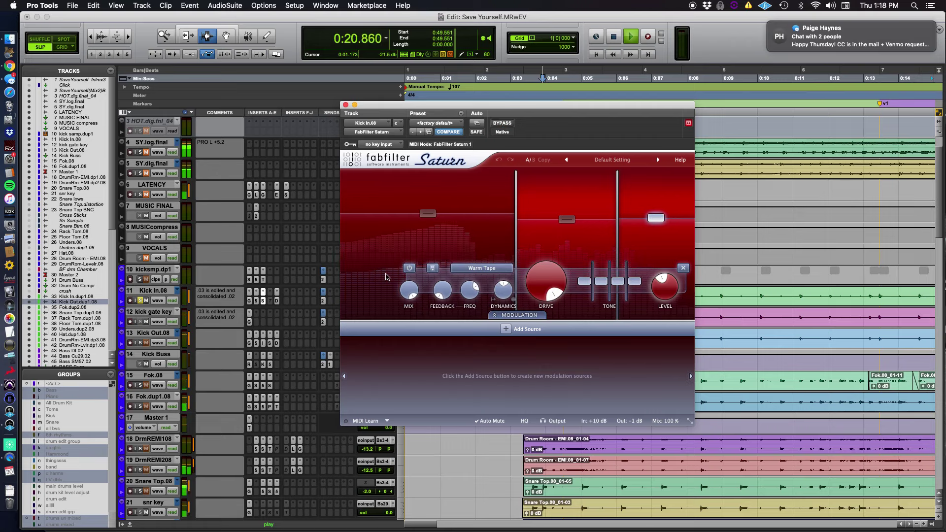
Step: Open the Decapitator on Kick In.08 and compare the sound with the plug-in bypassed and active
click(276, 301)
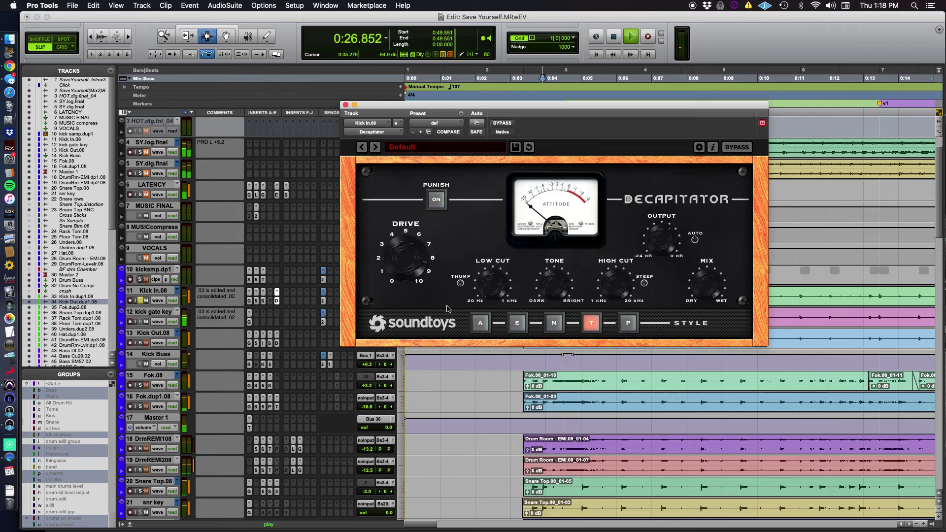
click(502, 124)
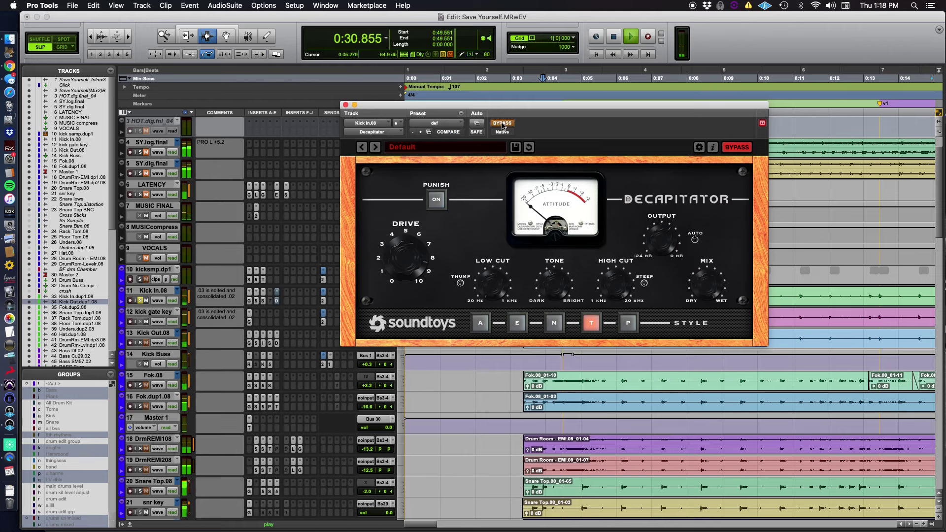
click(502, 124)
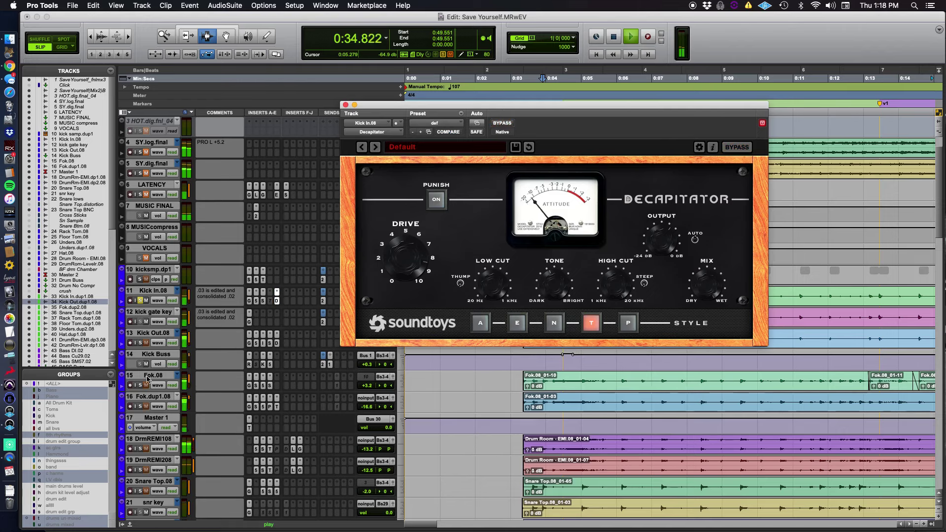
Step: Solo the Kick Out.08 track, close the Decapitator, and open the Pro-G gate on Kick Out.08
click(142, 343)
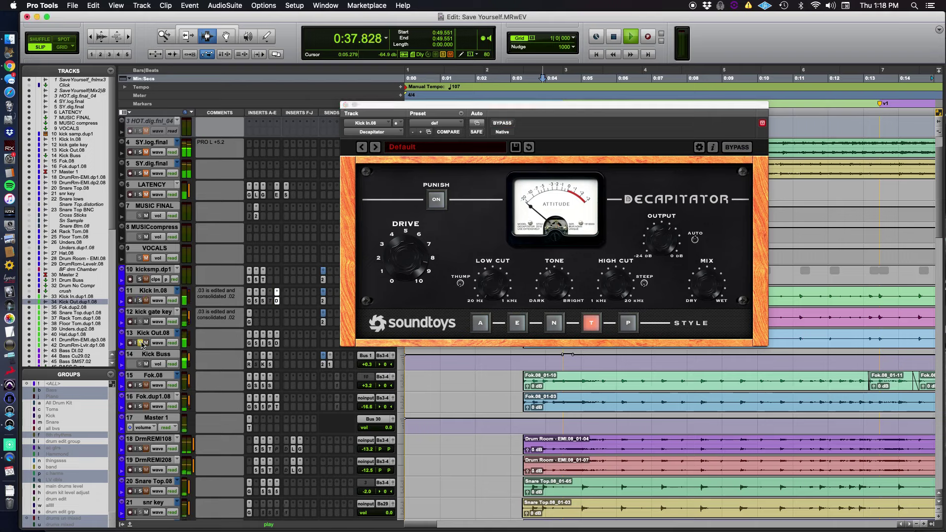
click(346, 105)
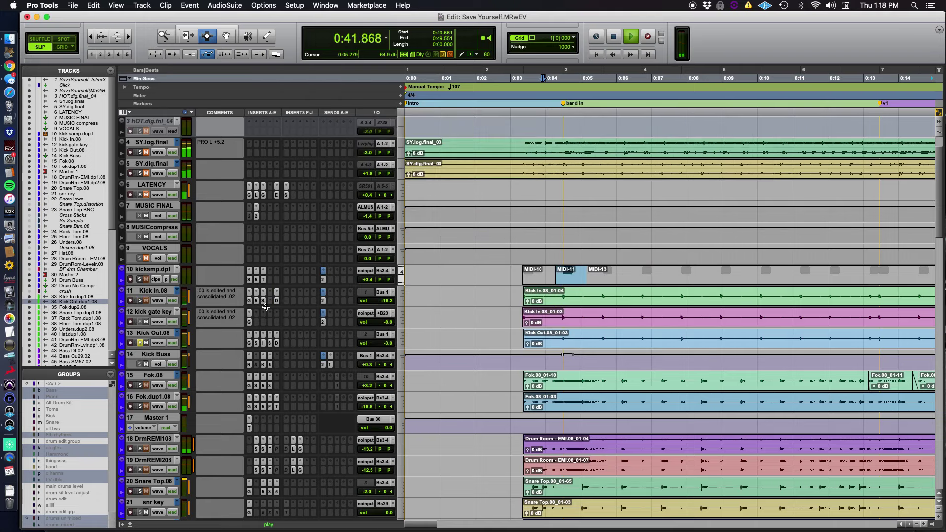
click(249, 345)
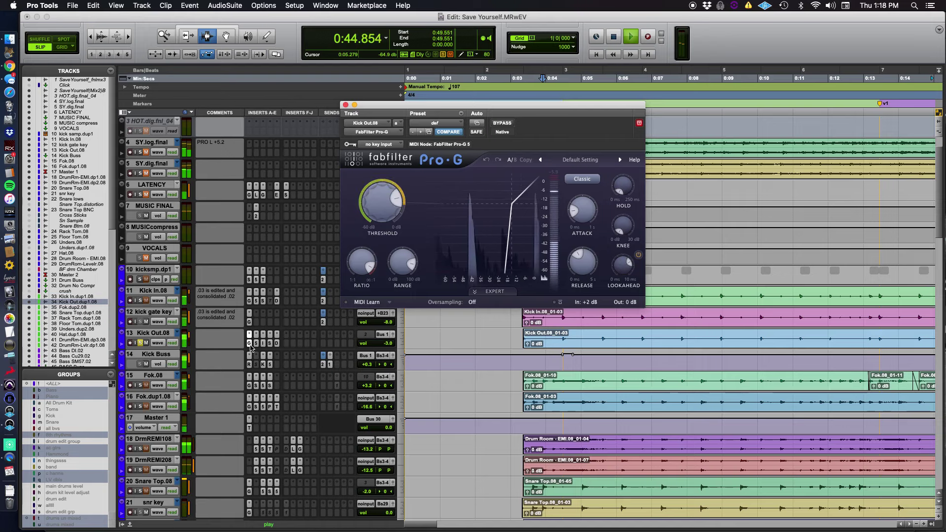
Step: Show the Pro-G threshold automation on the Kick Out.08 track, with the timeline zoomed out to the whole song
ctrl+super+click(384, 218)
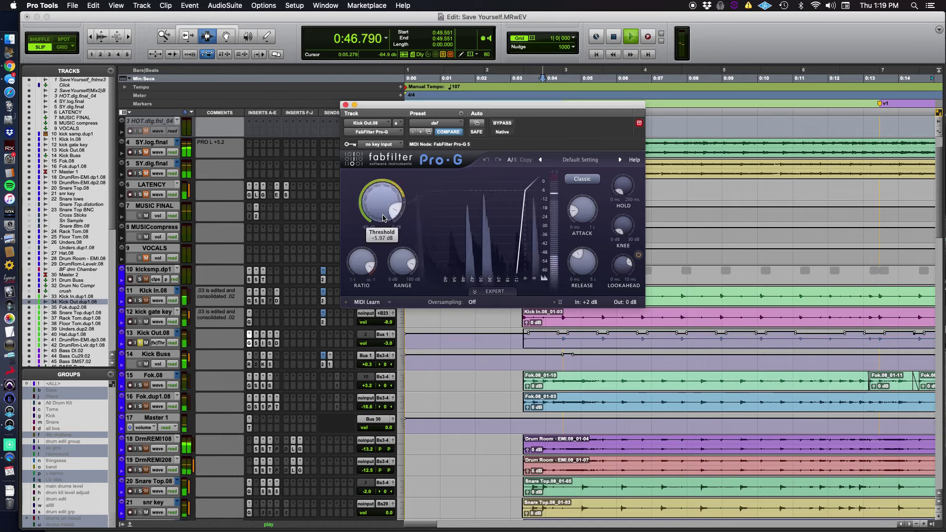
drag(384, 218, 385, 246)
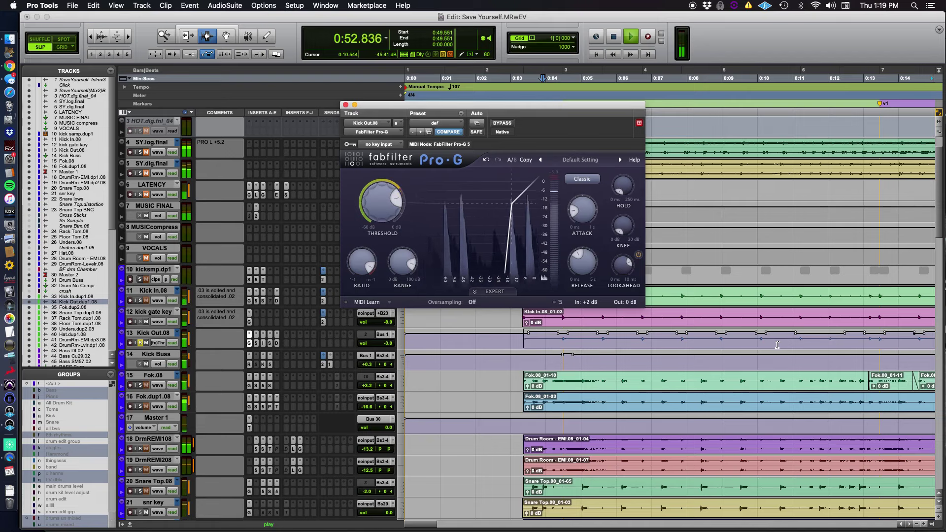
key(super+bracketleft)
key(super+bracketleft)
key(super+bracketleft)
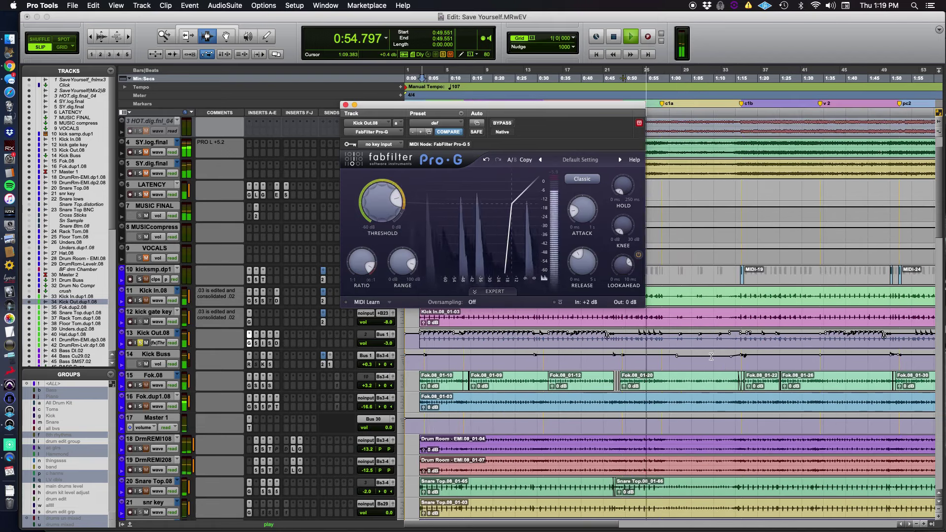
key(super+bracketleft)
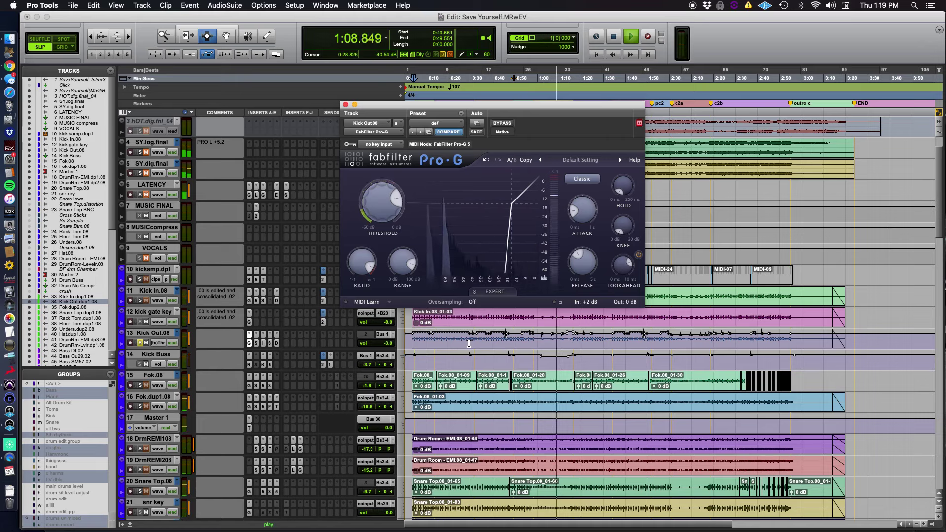
Step: Review the Massenburg EQ and HOFA IQ-EQ on Kick Out.08, keeping the track's view on Pro-G threshold automation
click(257, 344)
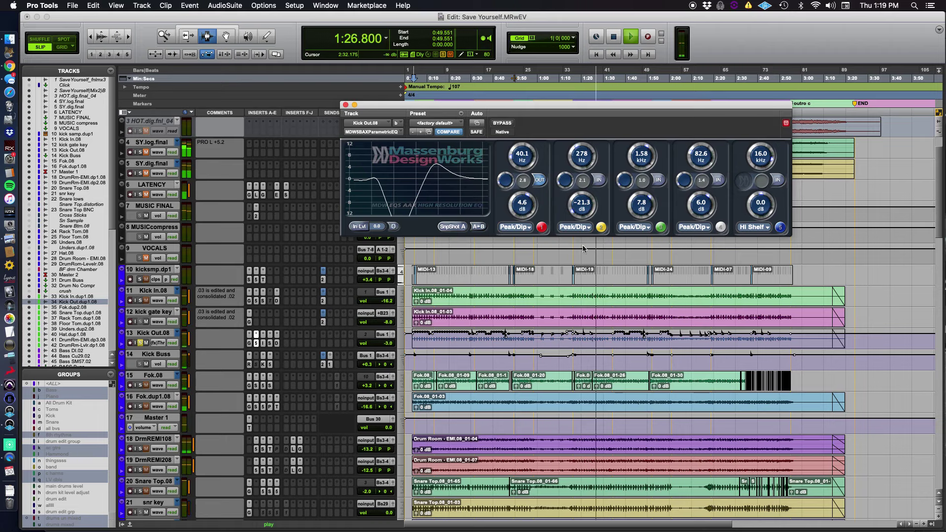
click(262, 344)
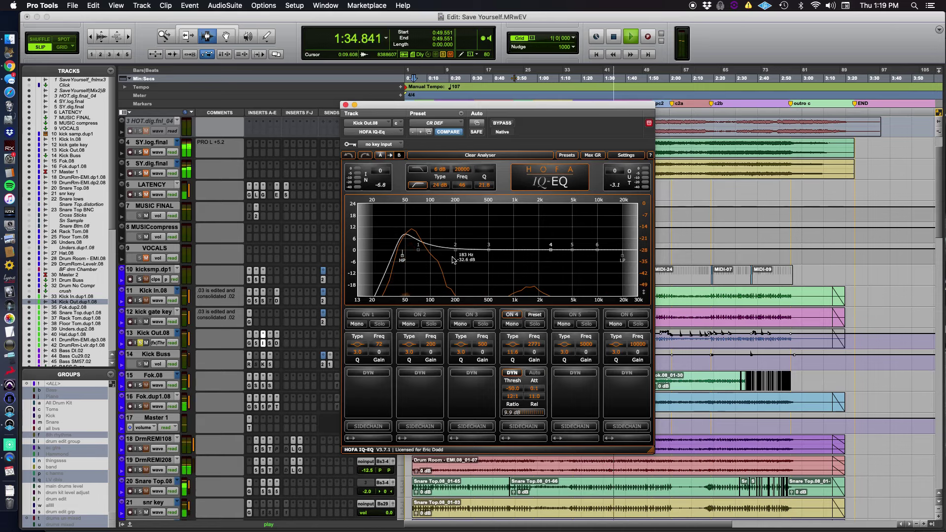
click(157, 344)
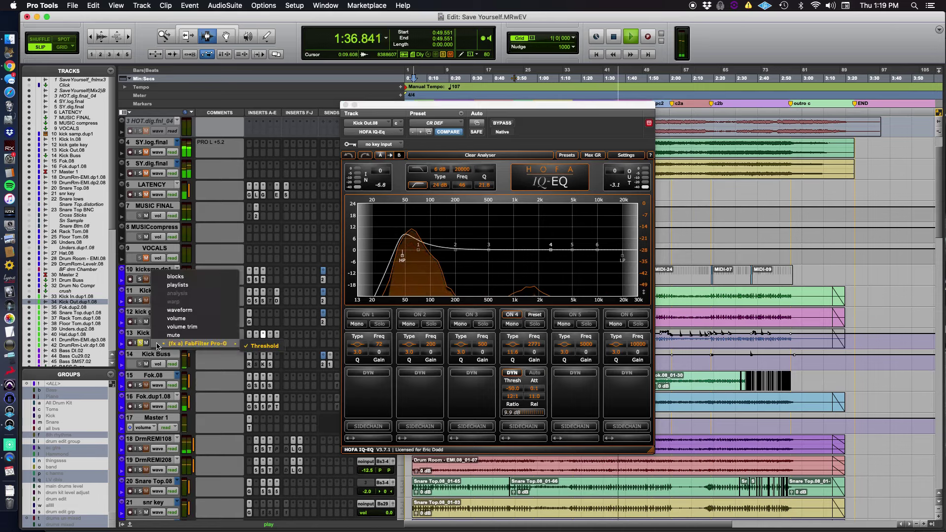
click(265, 345)
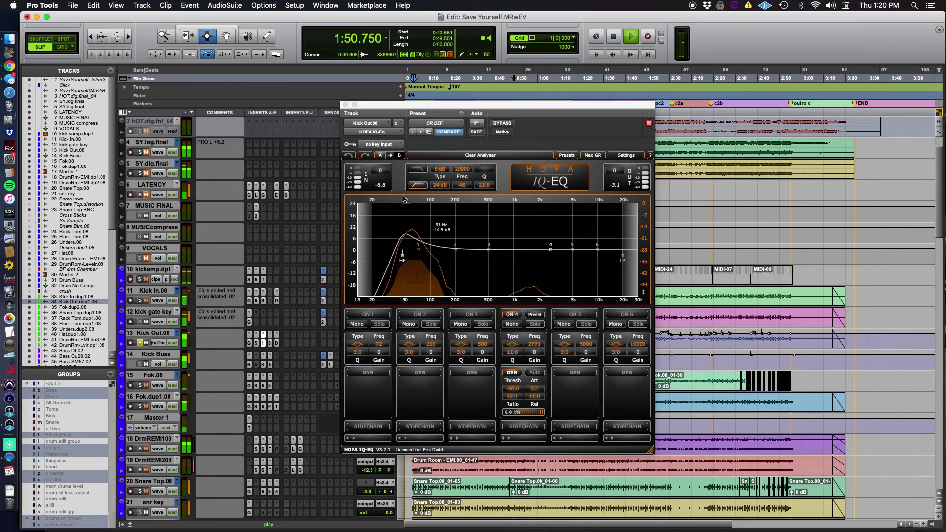
Step: Open FabFilter Saturn on Kick Out.08 and examine its low and middle band saturation settings
click(269, 343)
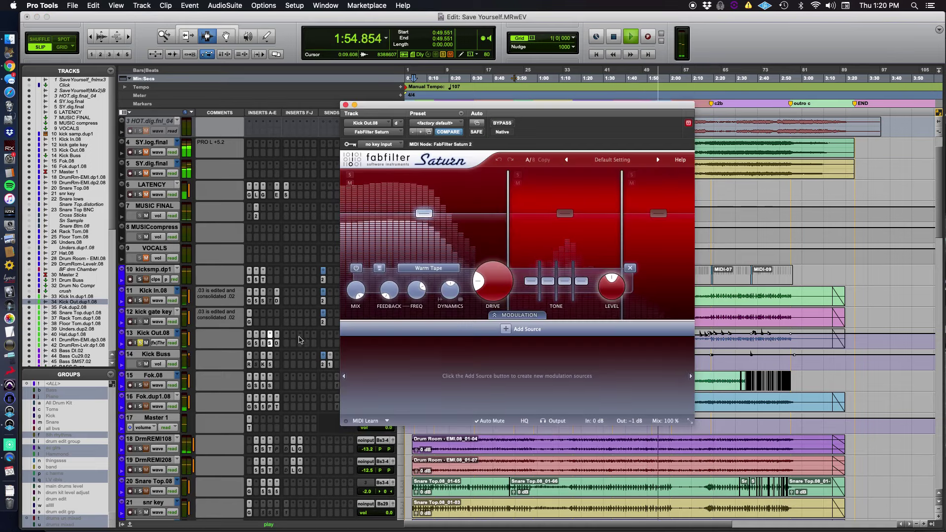
mouse_move(570, 242)
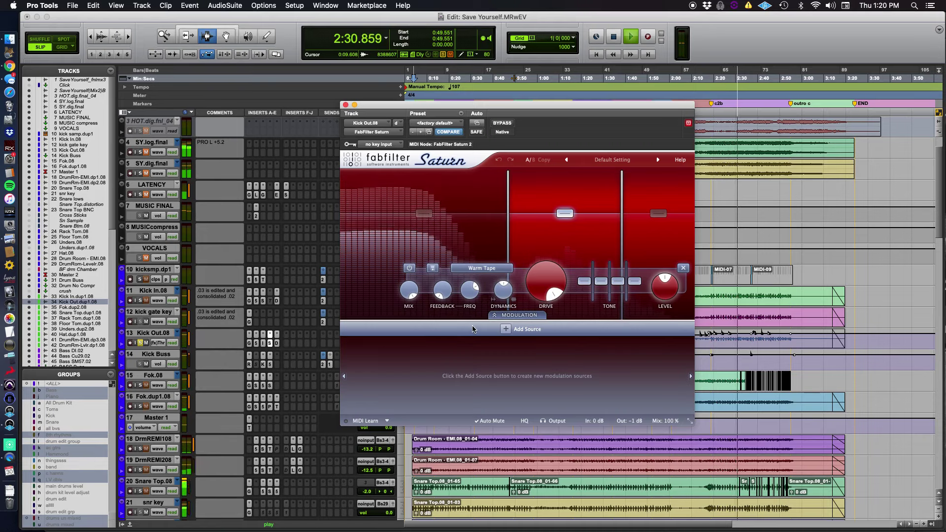
Step: Review the Decapitator and Massenburg EQ on Kick Out.08, comparing the EQ with and without bypass
mouse_move(472, 329)
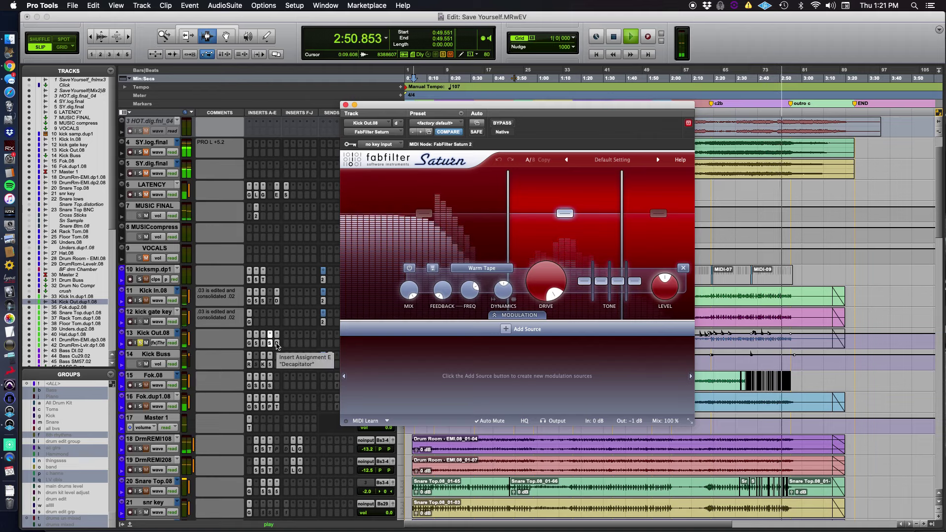
click(277, 343)
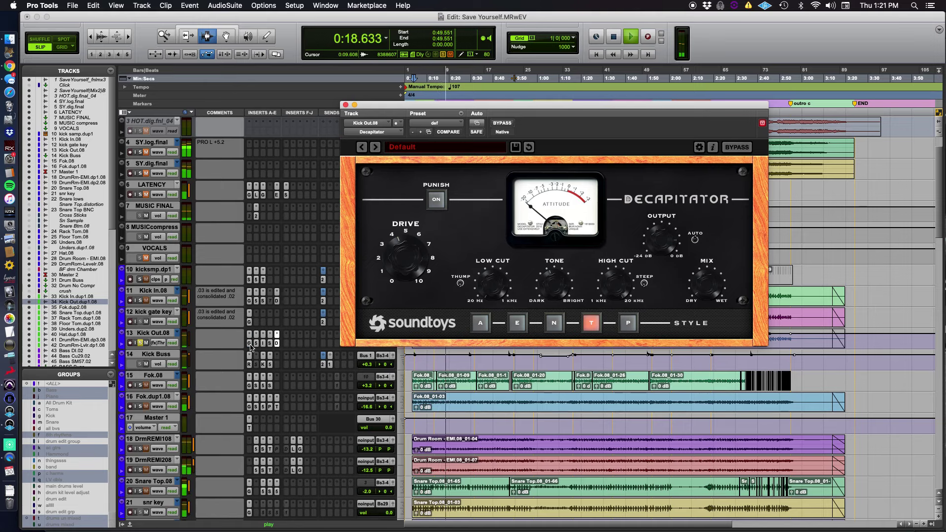
click(257, 343)
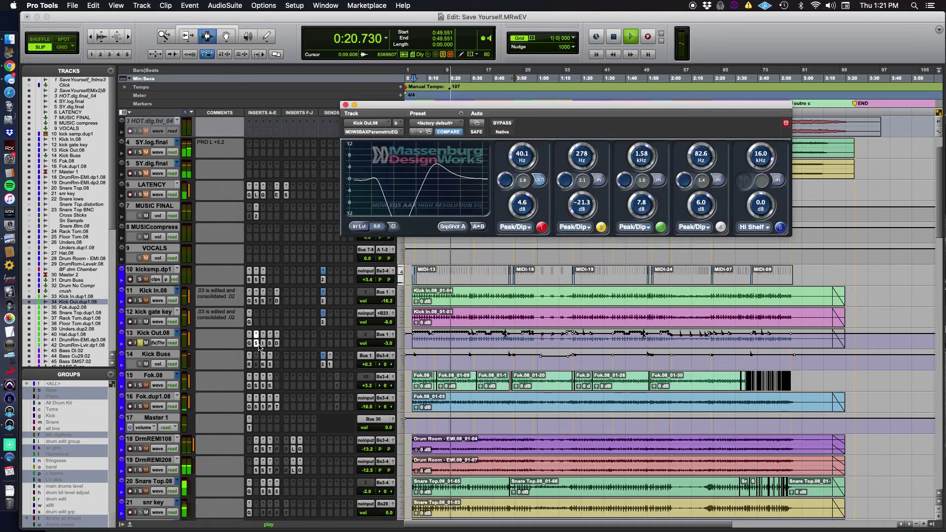
super+click(256, 343)
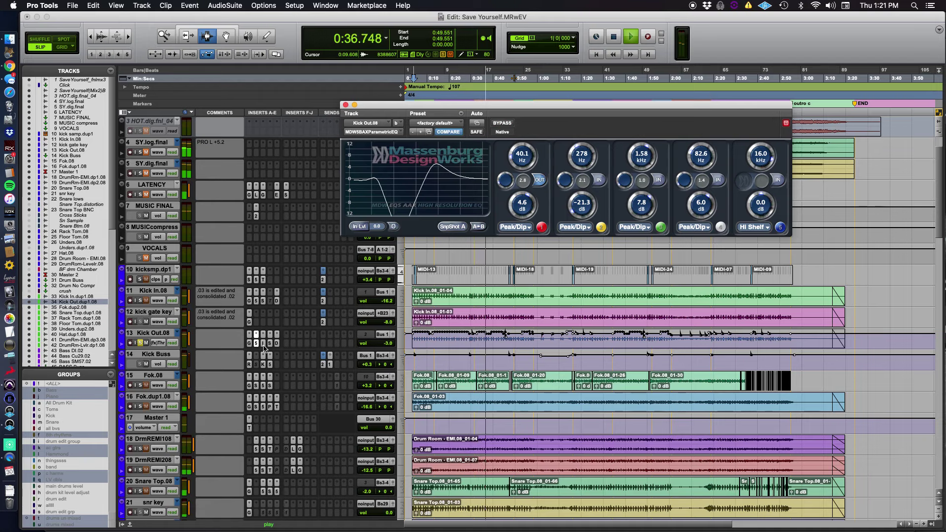
Step: Open the HOFA IQ-EQ on Kick Out.08 and compare the kick sound with it active and bypassed
click(263, 345)
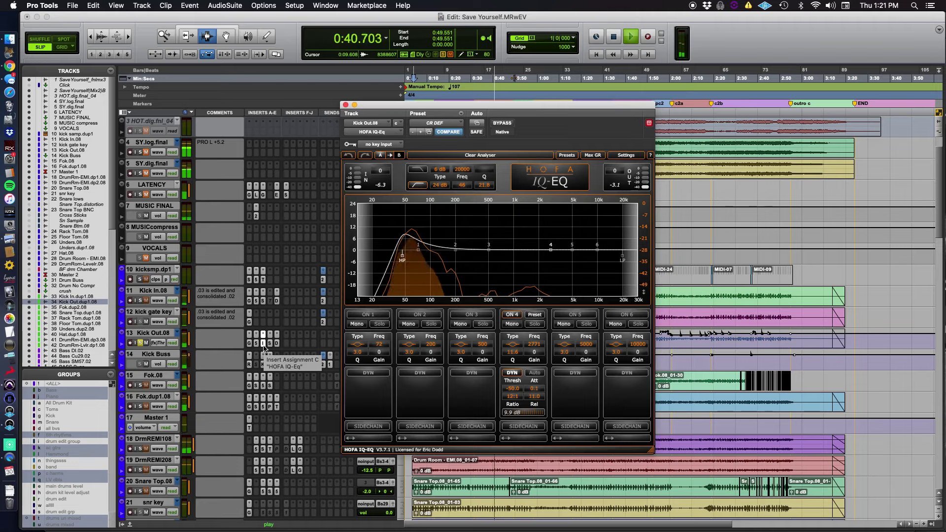
click(265, 347)
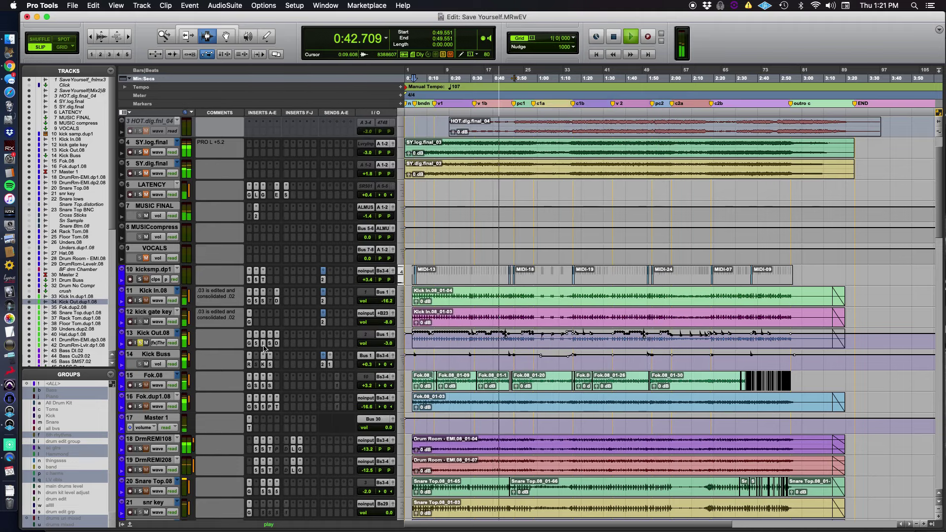
click(264, 346)
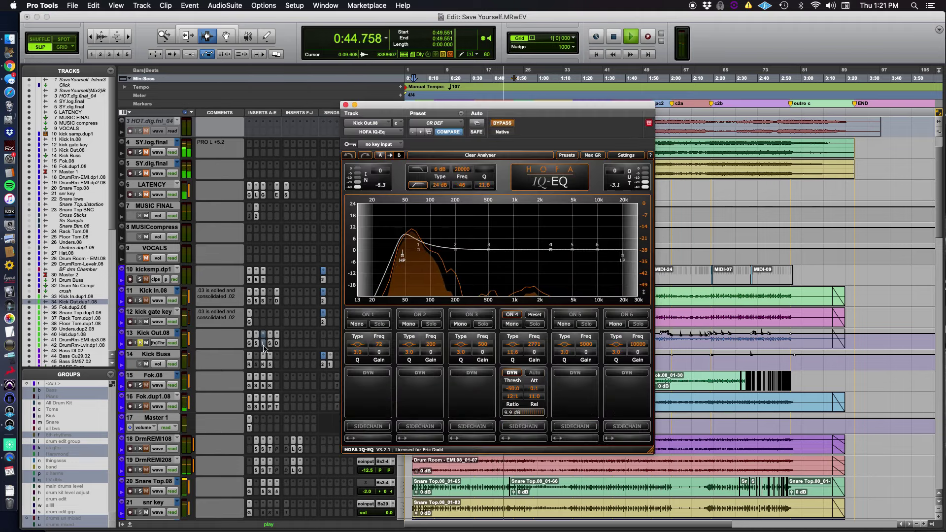
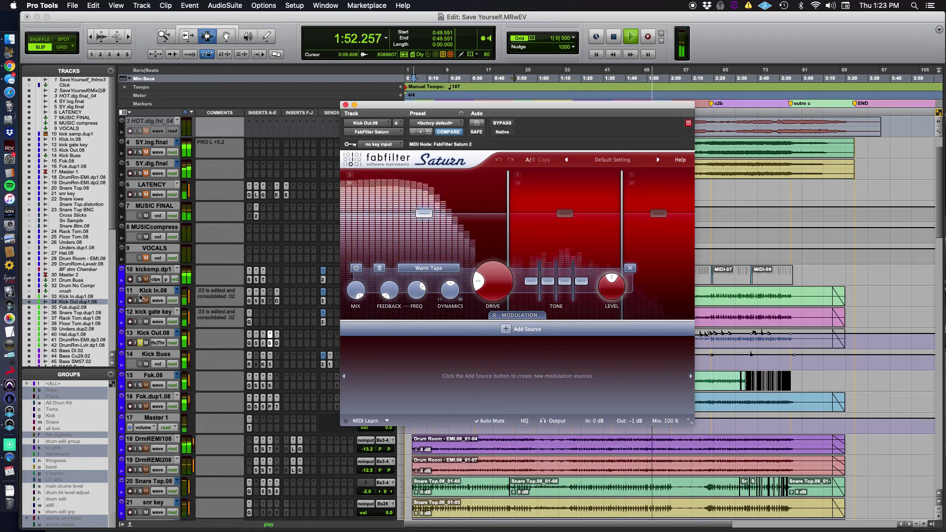
Step: Solo Kick In.08 together with Kick Out.08 and audition the Renaissance Compressor on Kick Buss with its bypass toggled
click(141, 300)
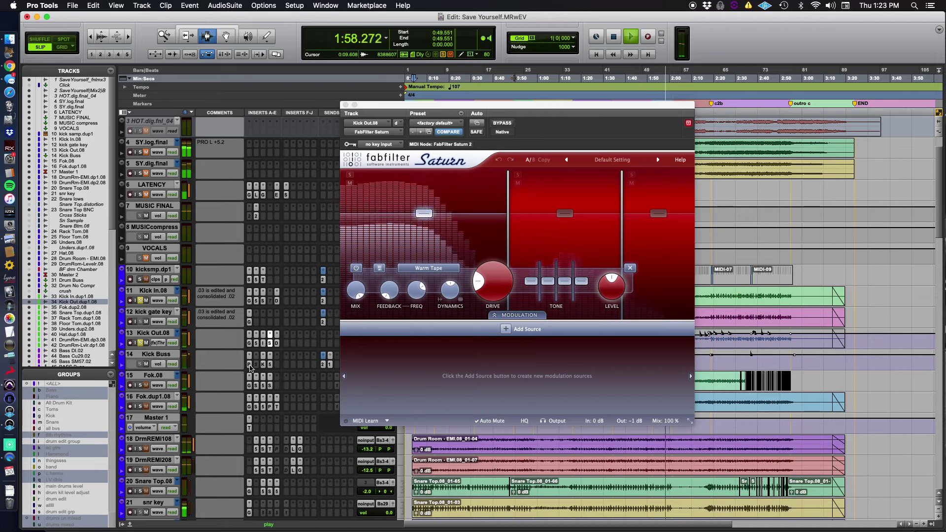
click(248, 364)
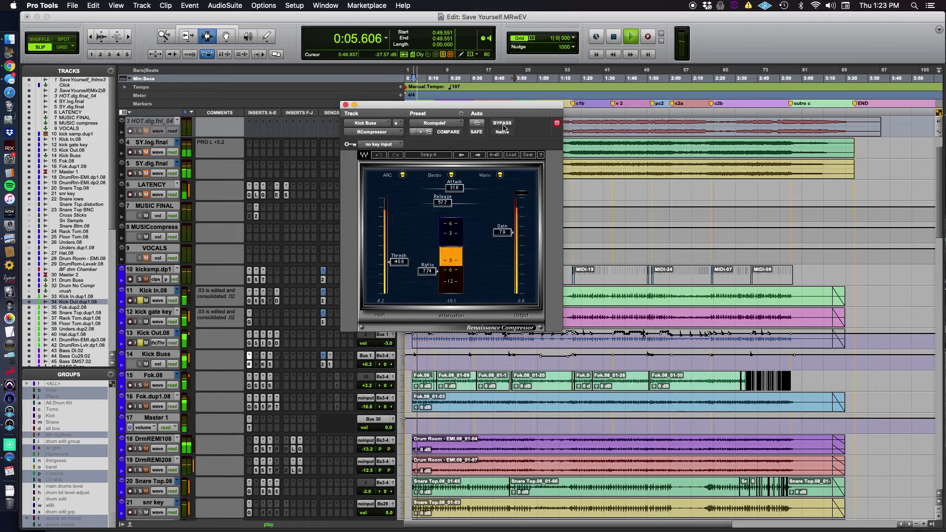
click(502, 124)
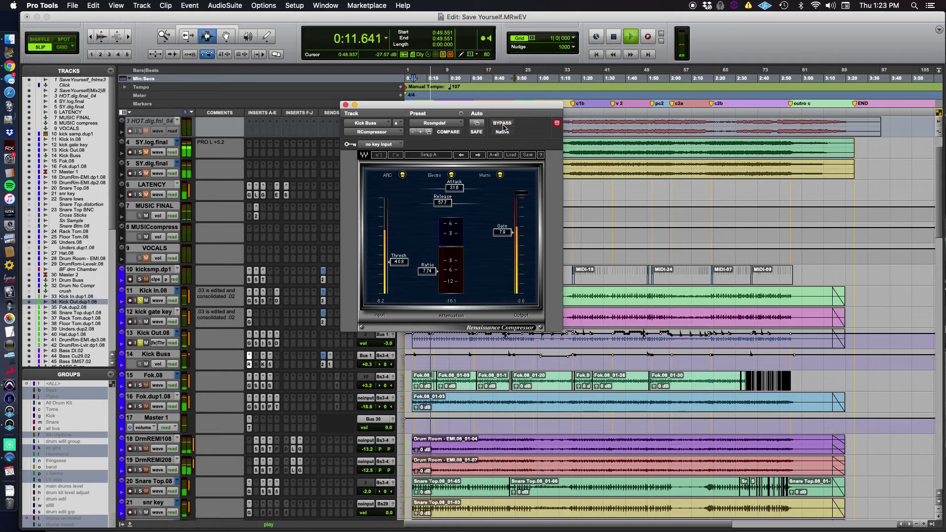
Step: Review the Kramer PIE and Massenburg EQ on Kick Buss, switching the EQ's bypass on and off again
click(263, 364)
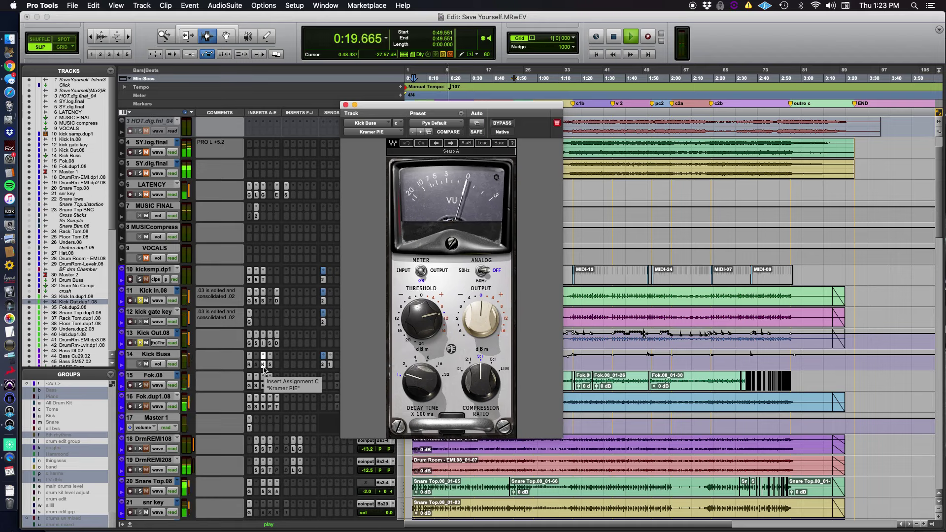
click(270, 365)
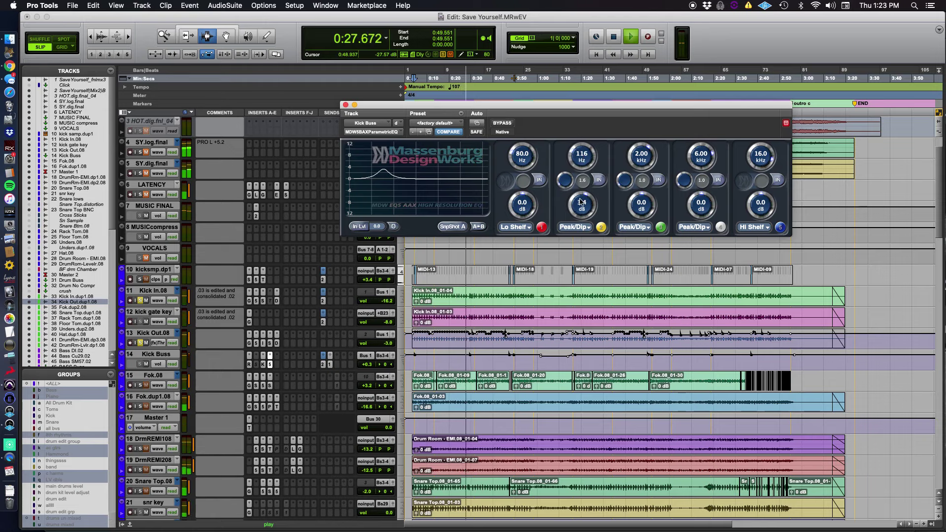
click(503, 124)
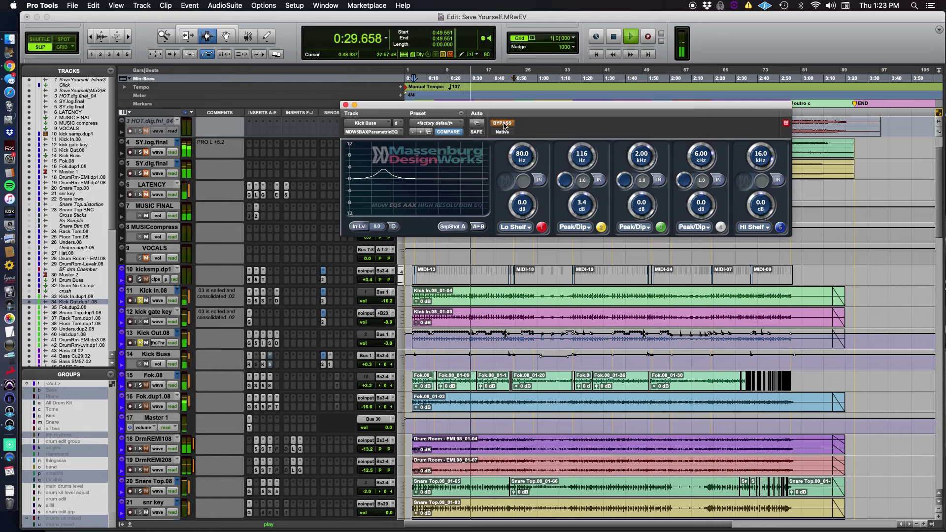
click(503, 125)
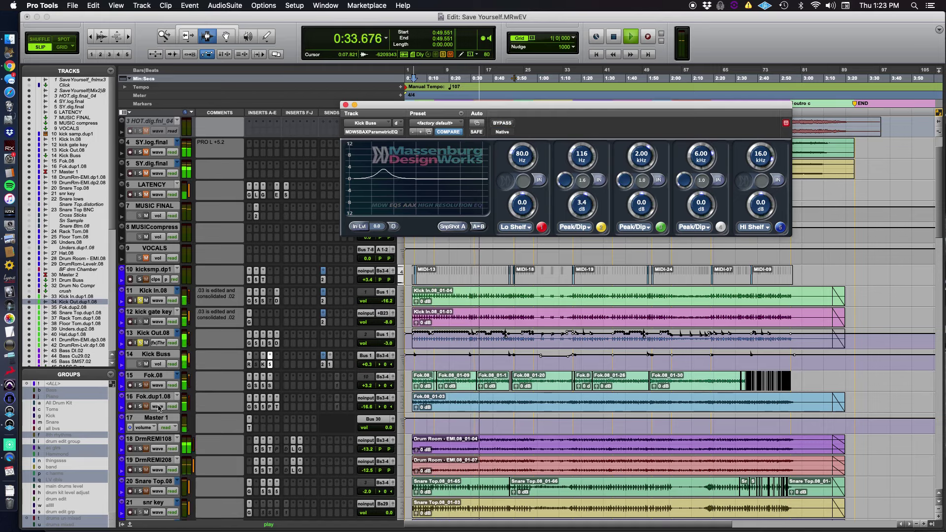
Step: Solo the Fok.08 track, open its Pro-G gate, and move the plug-in window clear of the mixer columns
click(141, 386)
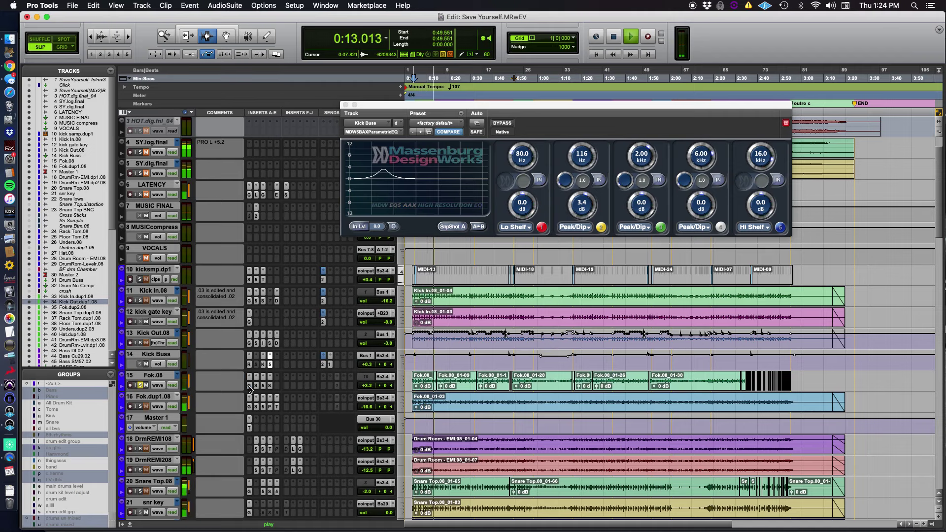
click(157, 385)
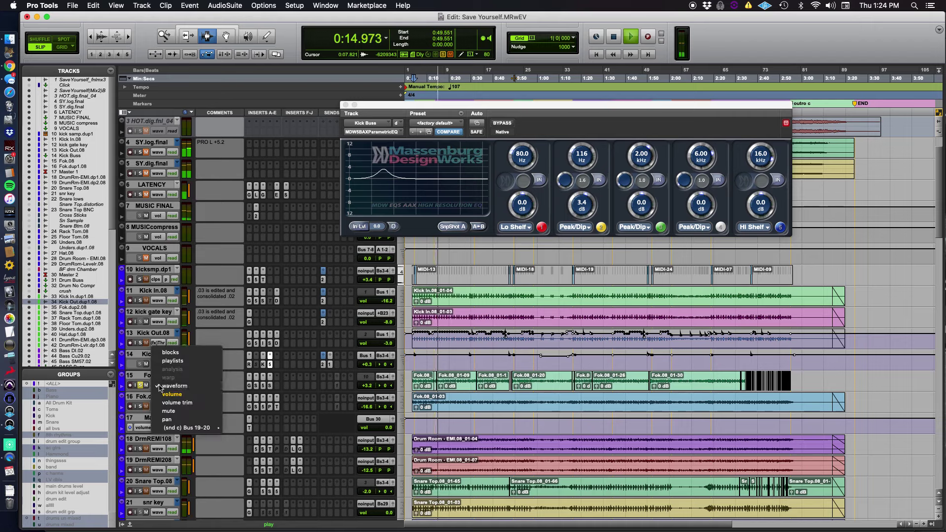
click(258, 384)
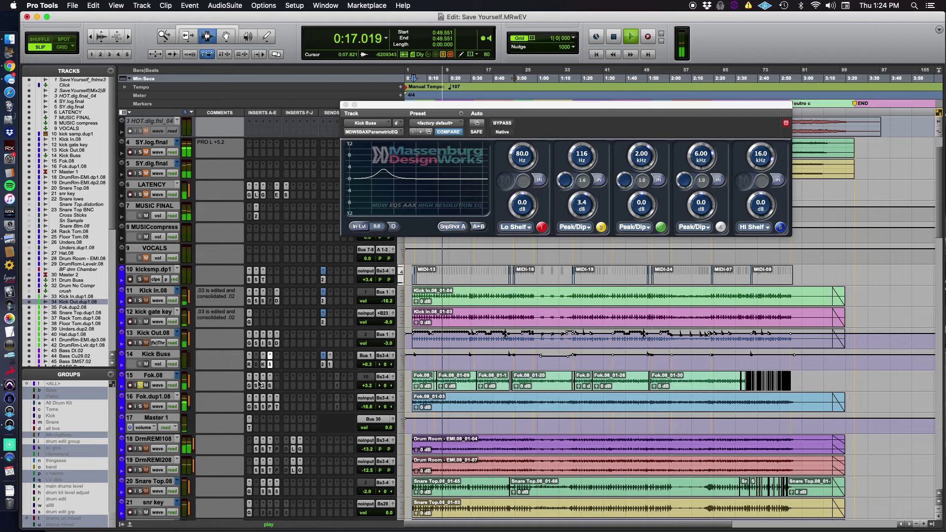
click(250, 376)
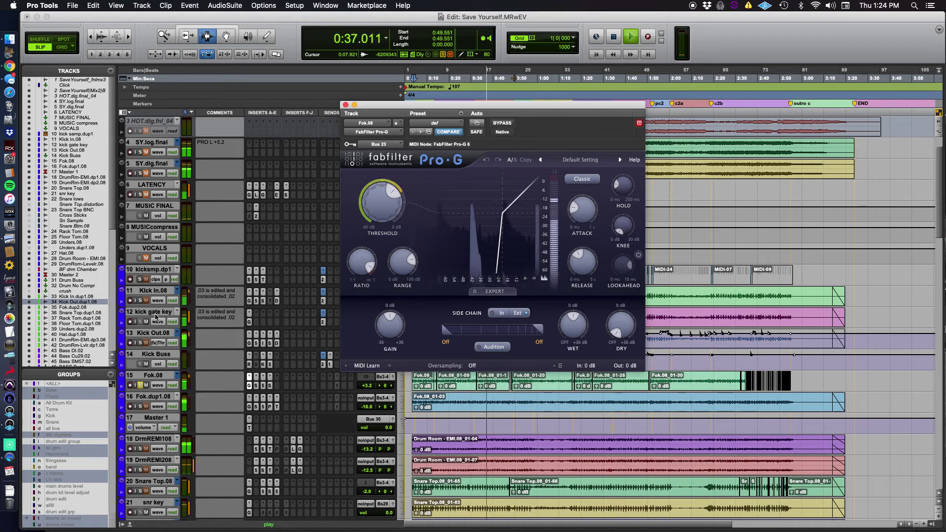
drag(492, 105, 752, 106)
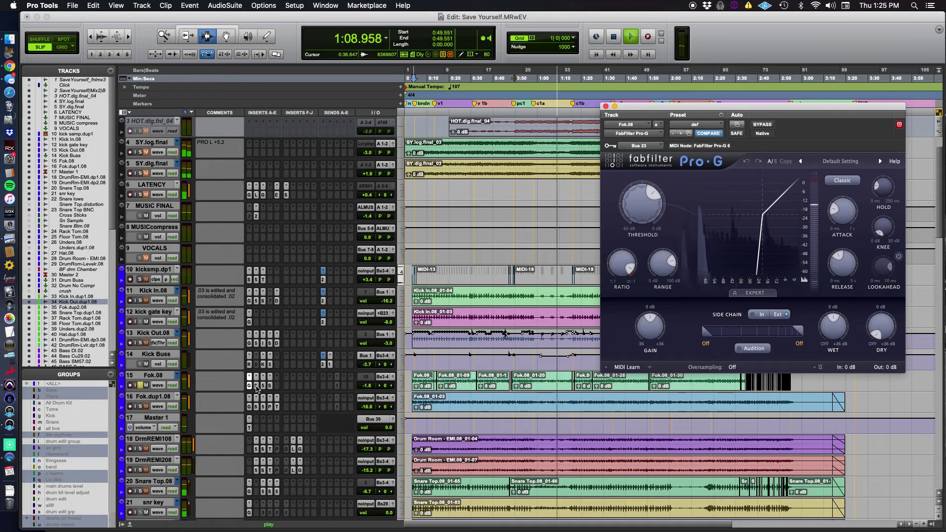
Step: Open FabFilter Saturn on Fok.08, reposition its window, and examine the saturation settings of the low and high bands
click(255, 385)
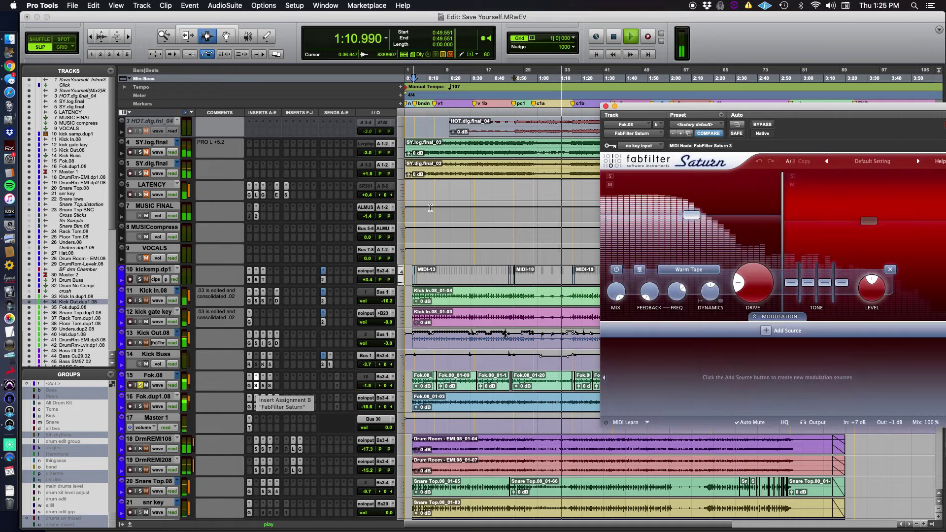
drag(794, 110, 512, 34)
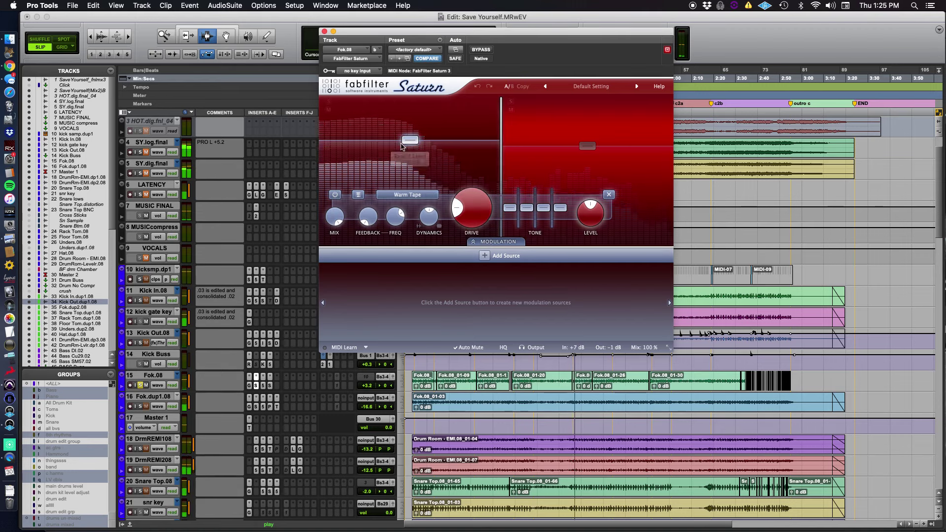
mouse_move(580, 164)
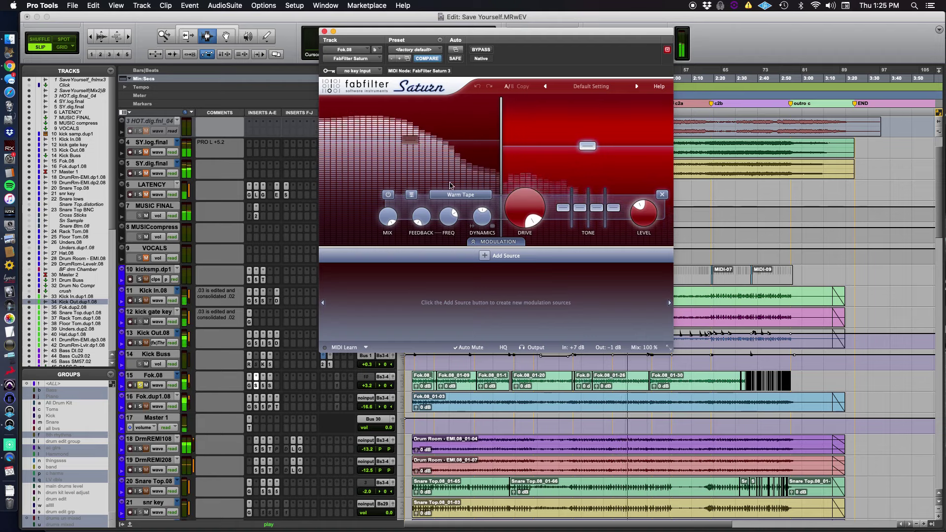
mouse_move(441, 183)
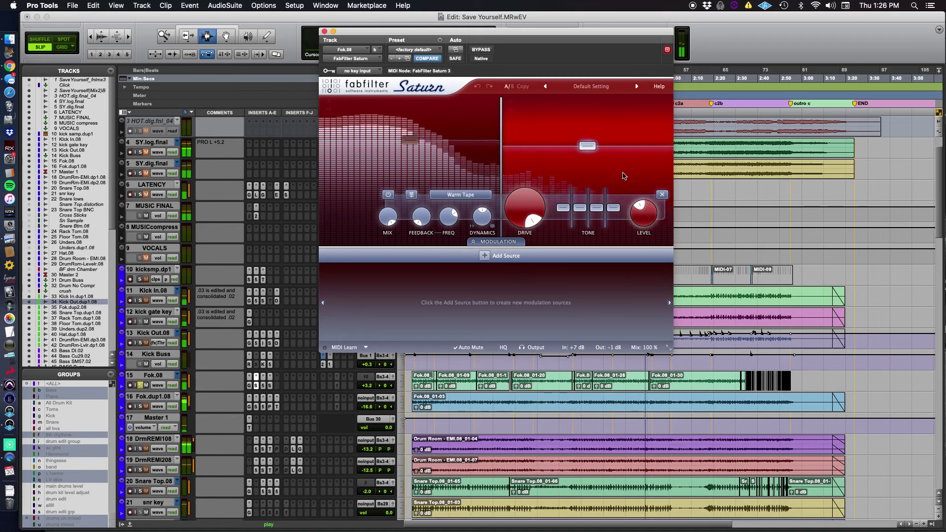
Step: Review the Massenburg EQ on Fok.08, looking back at Saturn in between
click(265, 392)
click(265, 391)
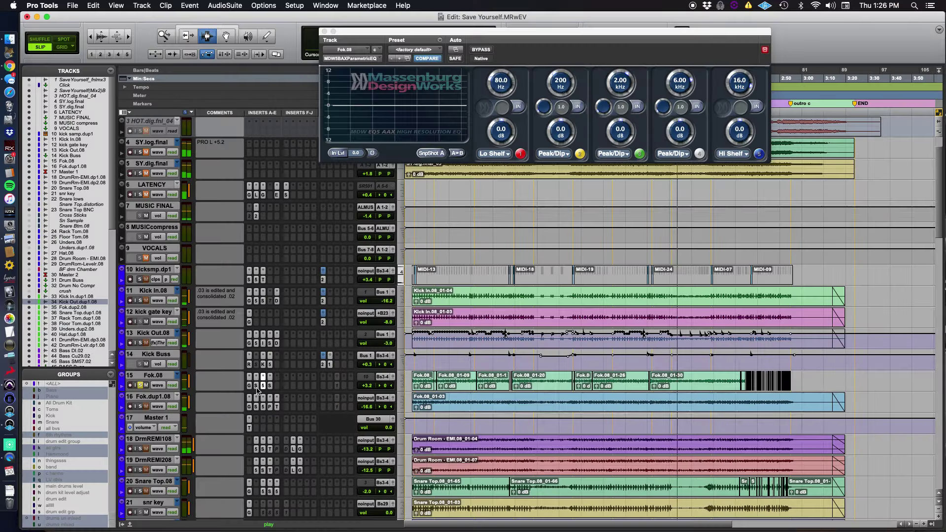
click(256, 386)
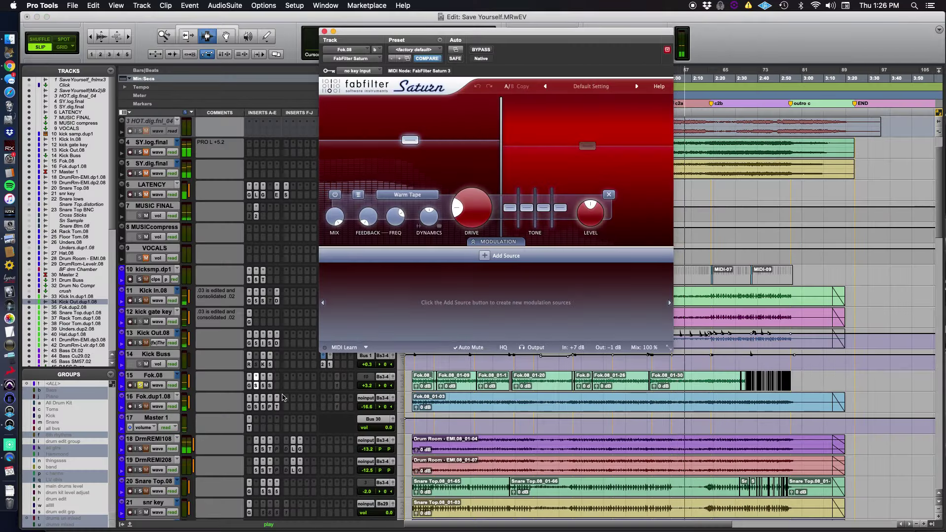
click(262, 388)
click(263, 386)
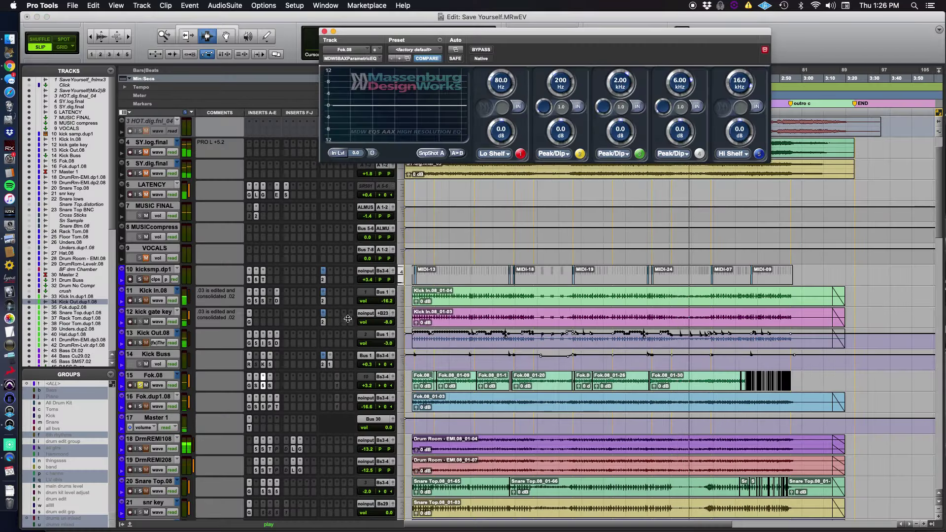
Step: Open Supercharger GT on Fok.08, compare the sound with it bypassed and active, and close the plug-in window
click(269, 388)
click(270, 388)
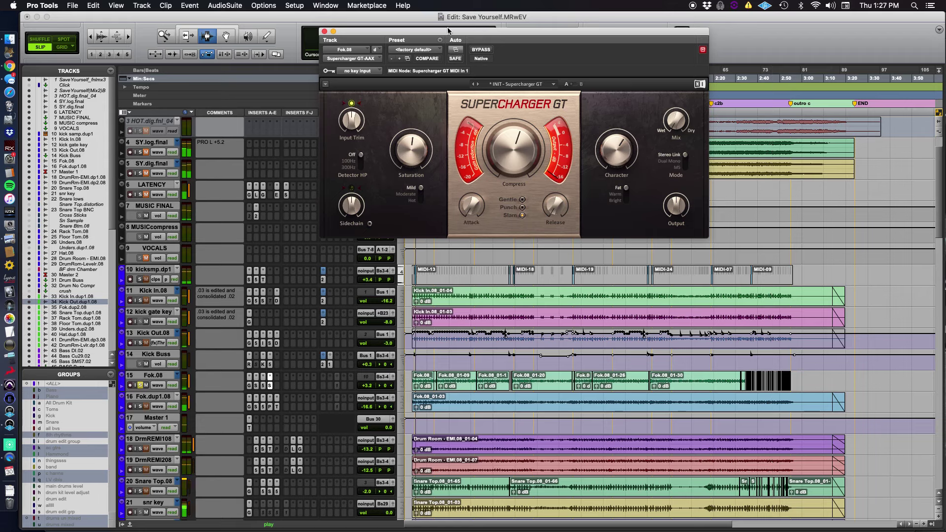
click(482, 52)
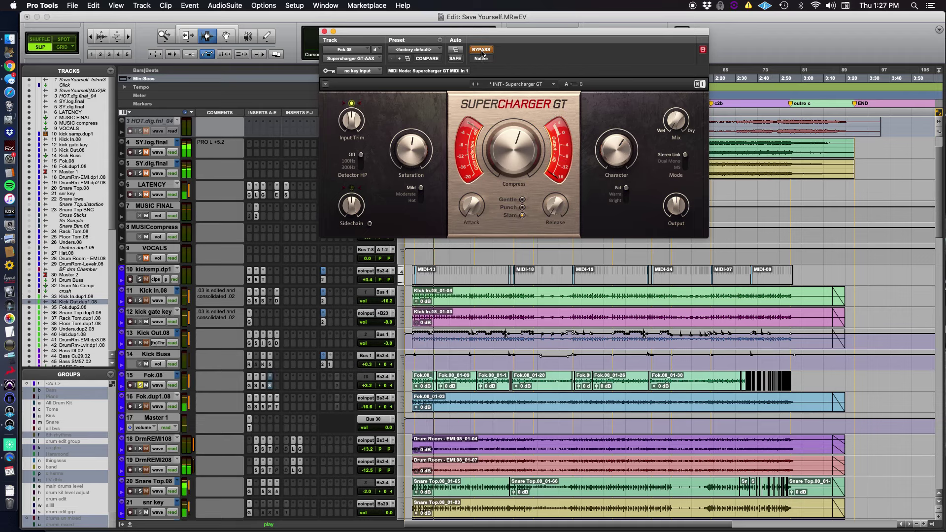
click(481, 53)
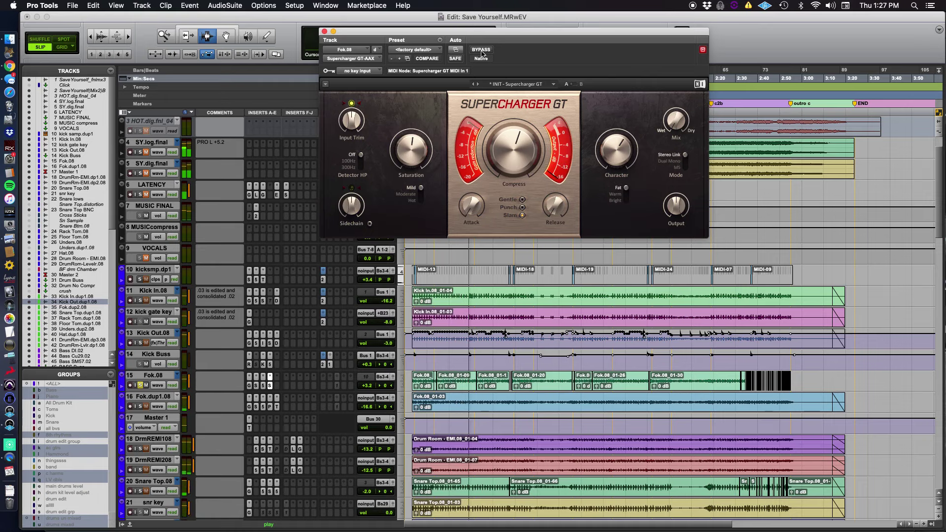
click(324, 31)
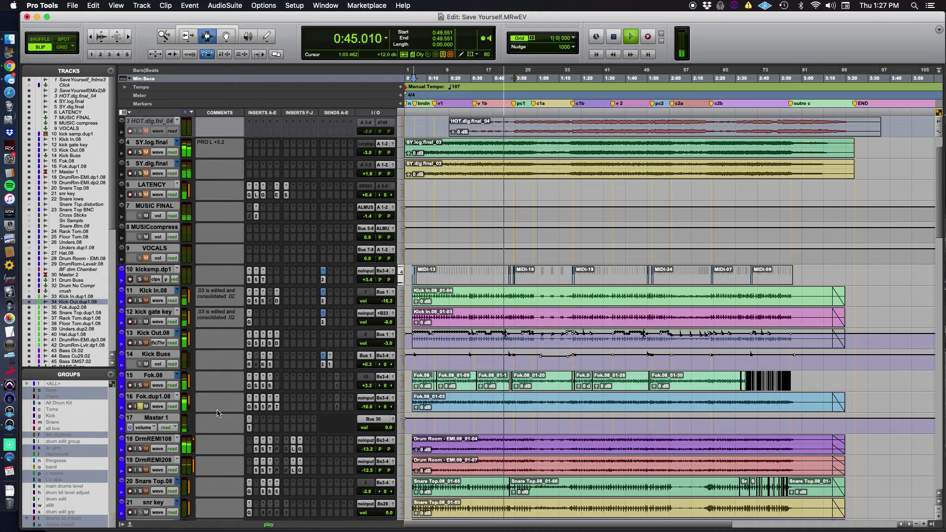
Step: Review the Pro-G gate, Saturn, Massenburg EQ and SansAmp PSA-1 on the Fok.dup1.08 track in turn
click(248, 406)
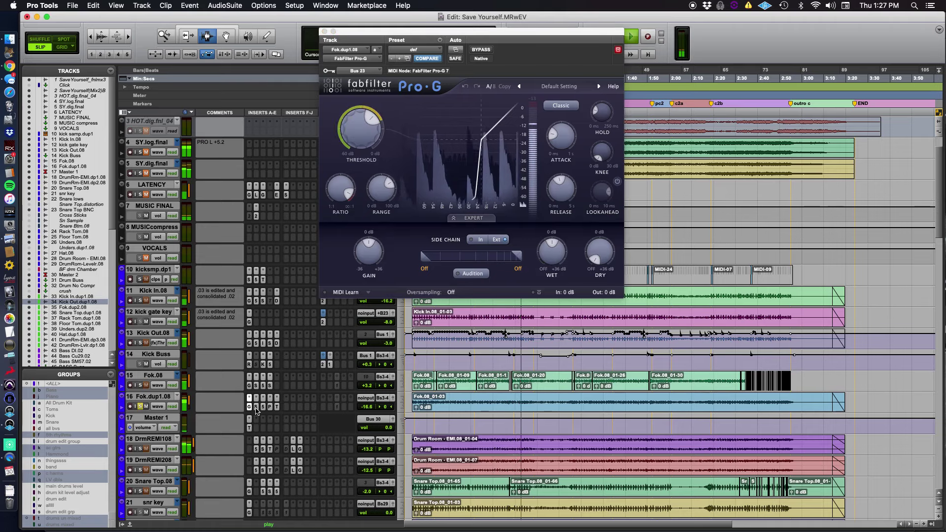
click(256, 408)
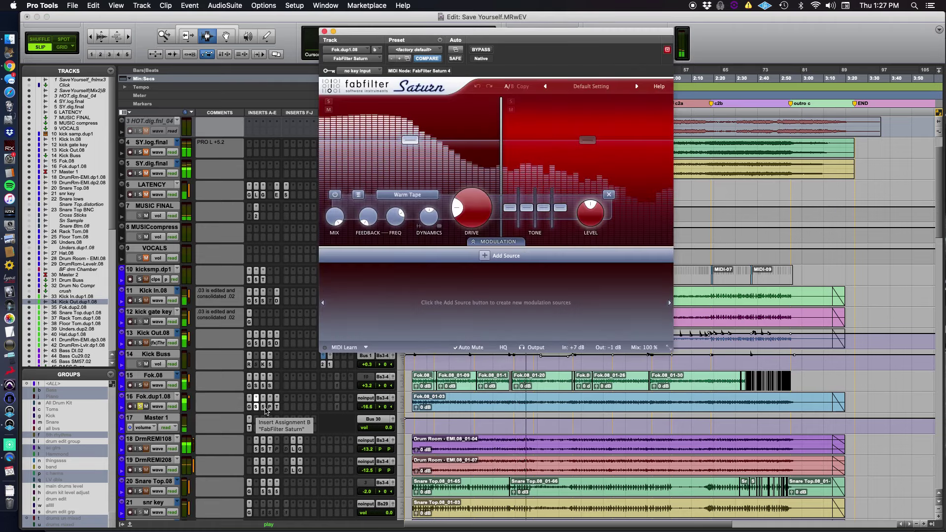
click(263, 407)
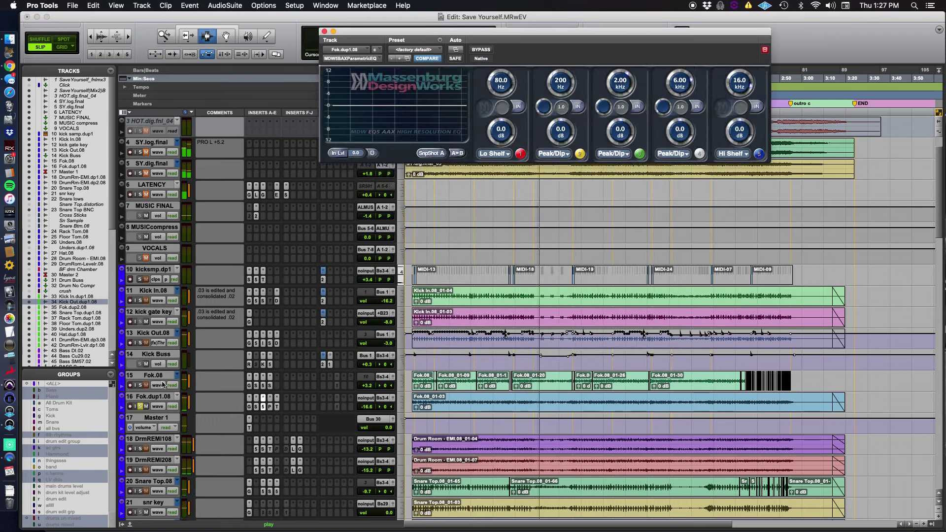
click(270, 407)
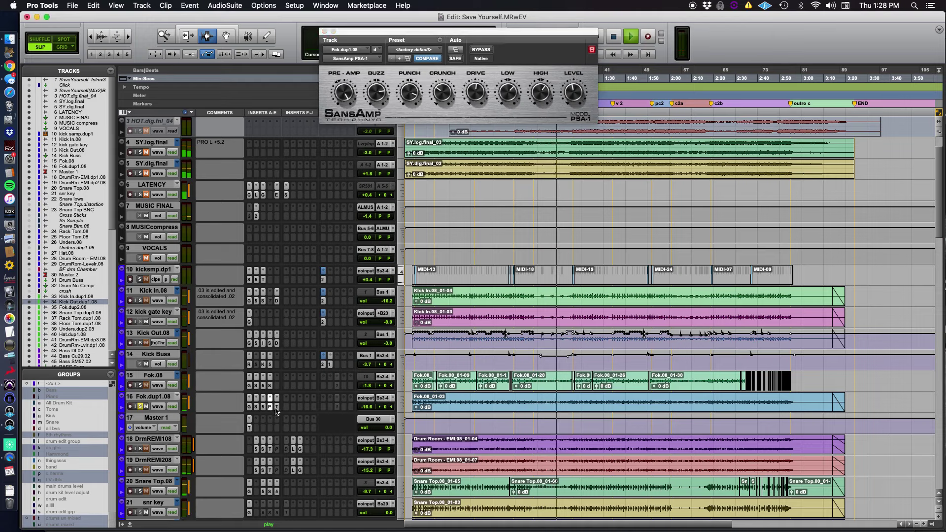
Step: Review the Time Adjuster delay on Fok.dup1.08, take the track out of solo, and restart playback
click(277, 408)
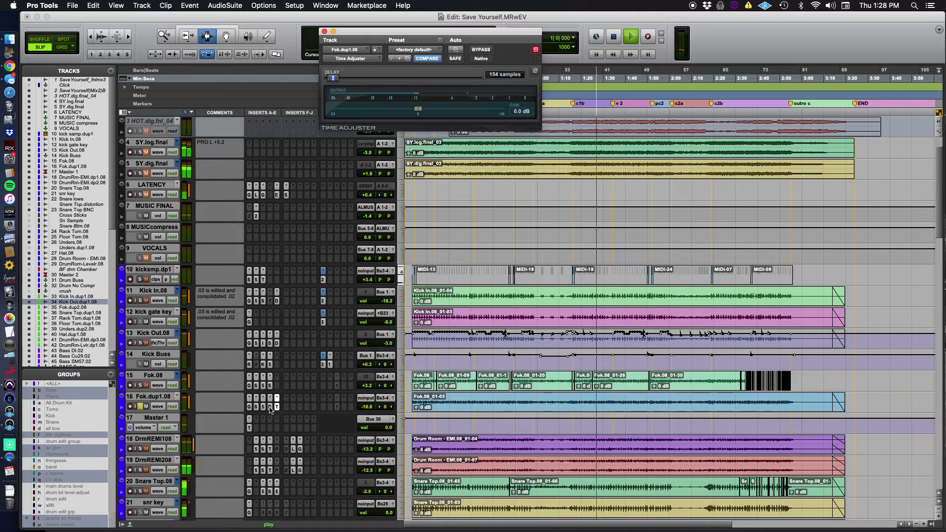
click(141, 406)
scroll(200, 440, down, 4)
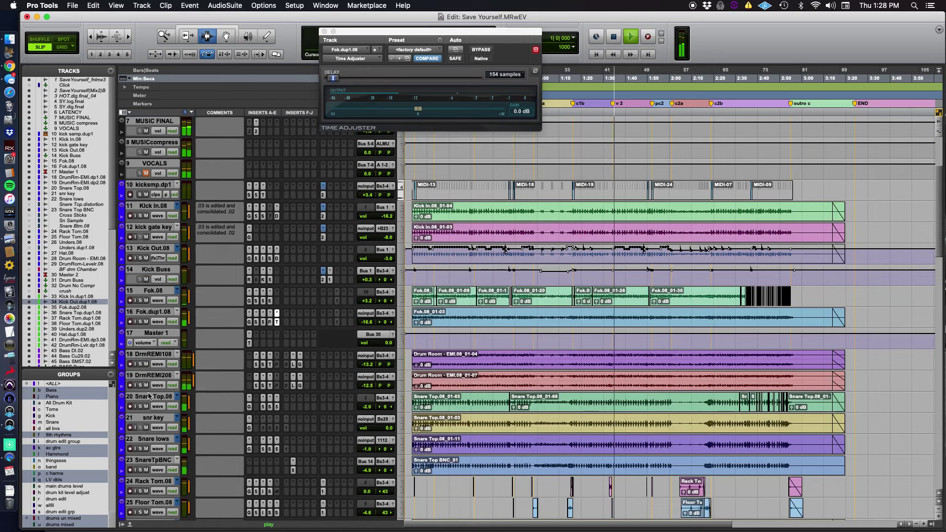
scroll(375, 298, up, 2)
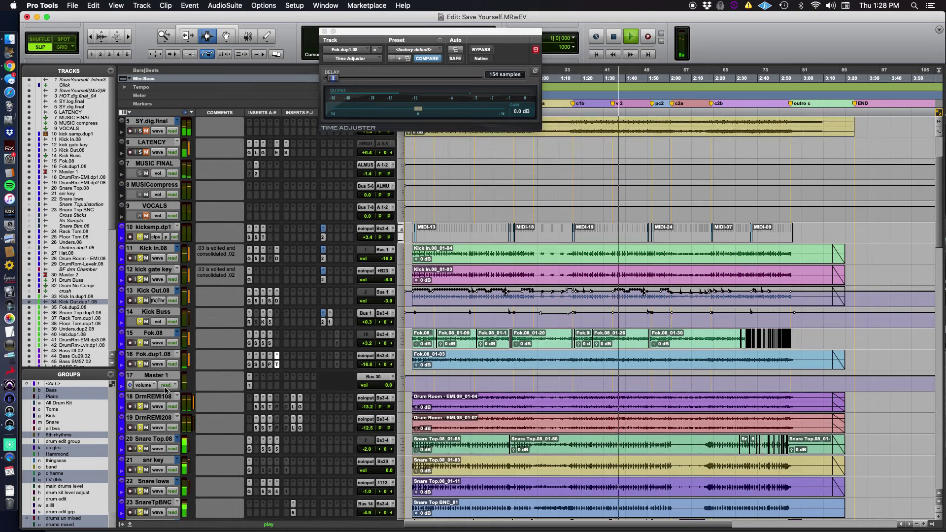
key(space)
key(space)
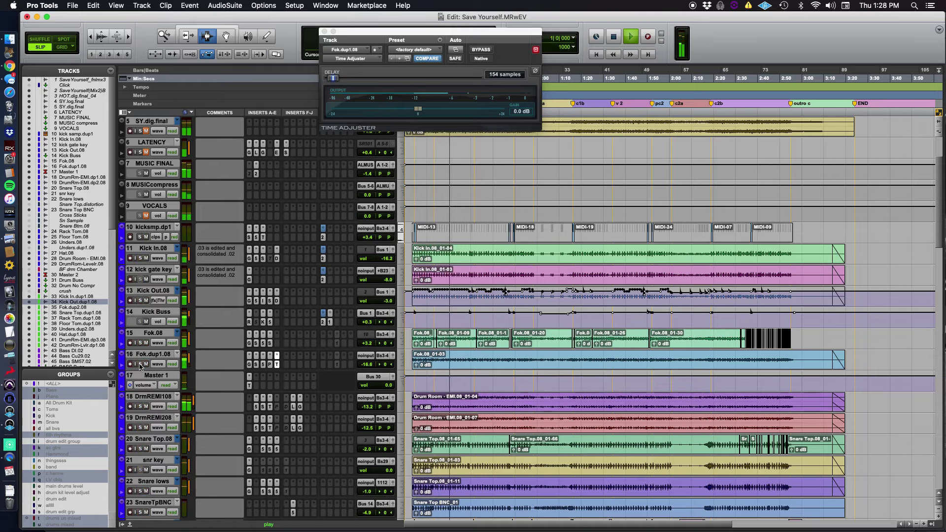
Step: Select all the drum tracks from DrmRmLvl08 up through kicksmp.dp1
scroll(160, 394, down, 1)
scroll(159, 394, down, 4)
scroll(160, 396, down, 3)
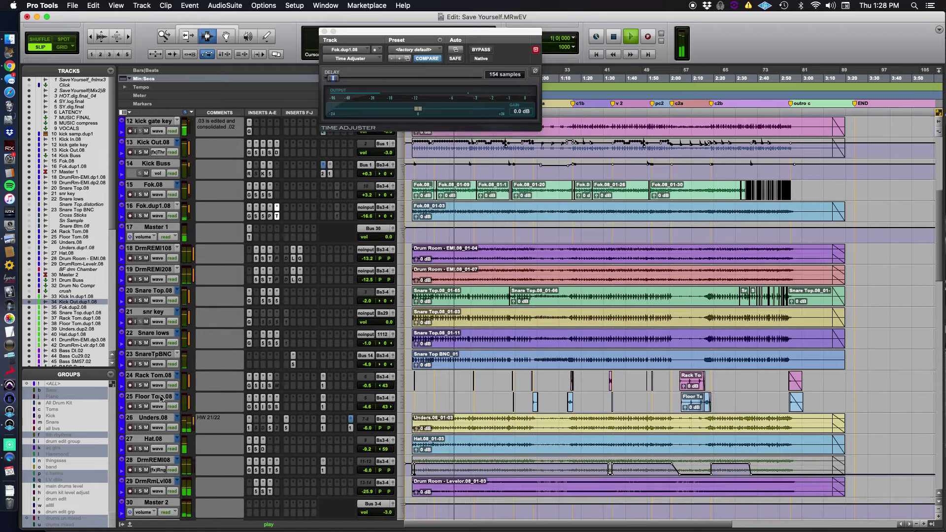
click(138, 460)
scroll(139, 463, up, 10)
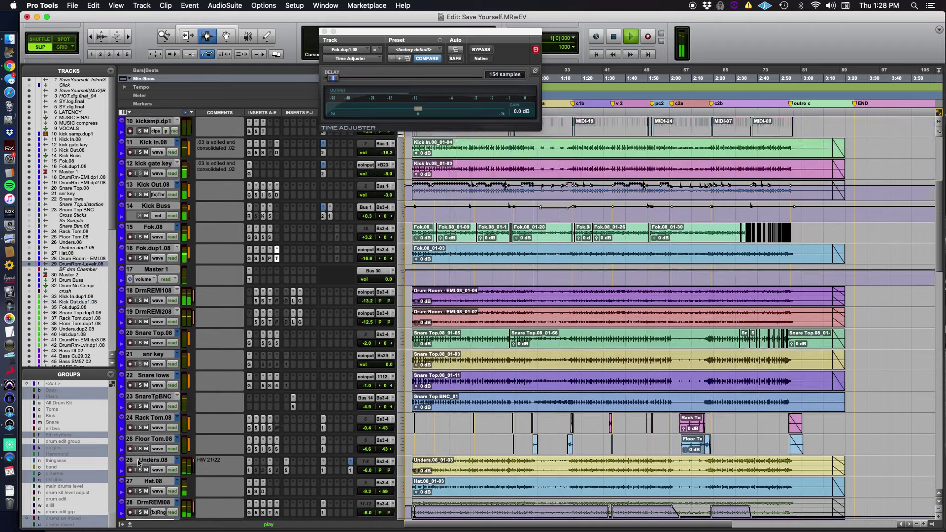
scroll(138, 463, up, 1)
shift+click(148, 290)
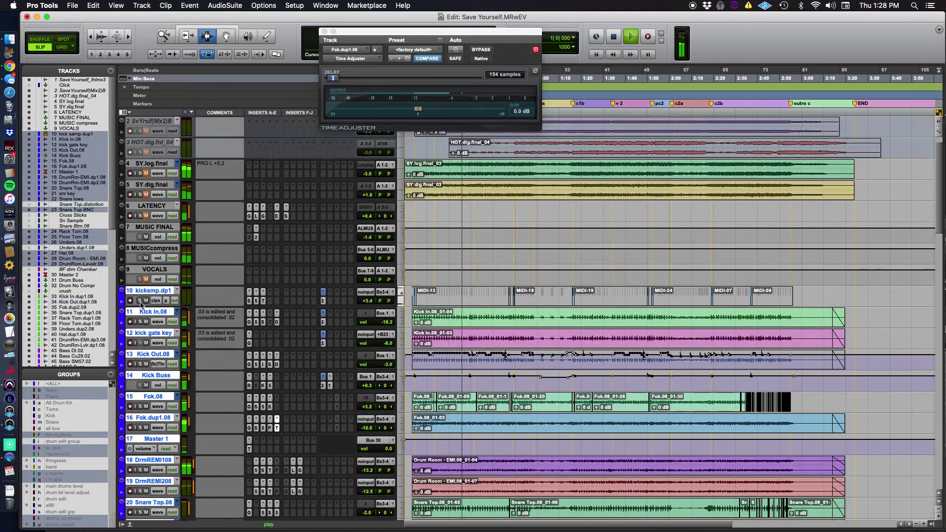
Step: Audition DrmREMI108 in solo, review its Pro-G gate in a repositioned window, and check the Time Adjuster on Master 1
scroll(173, 362, down, 7)
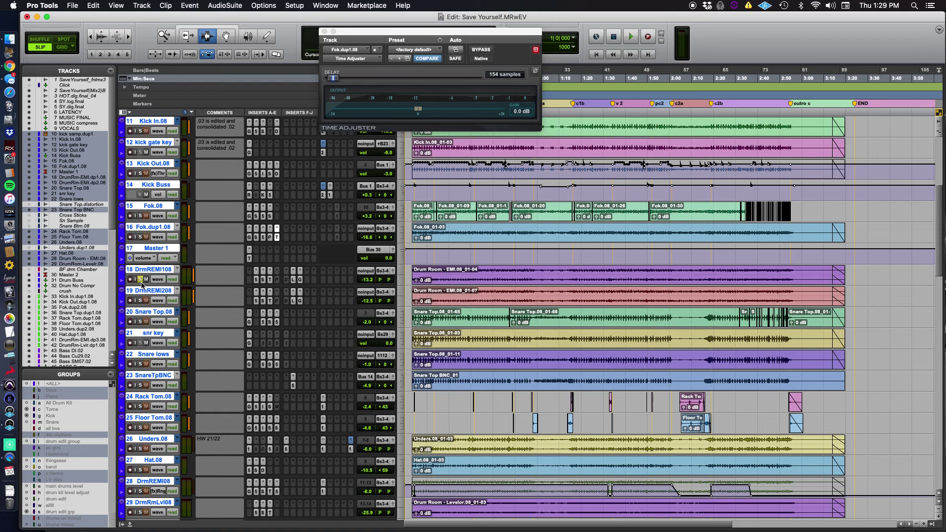
key(space)
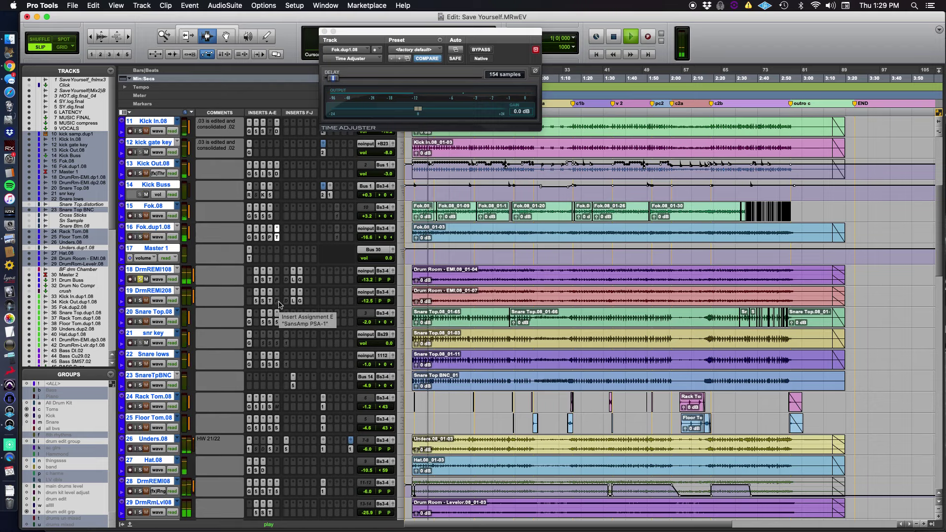
click(299, 280)
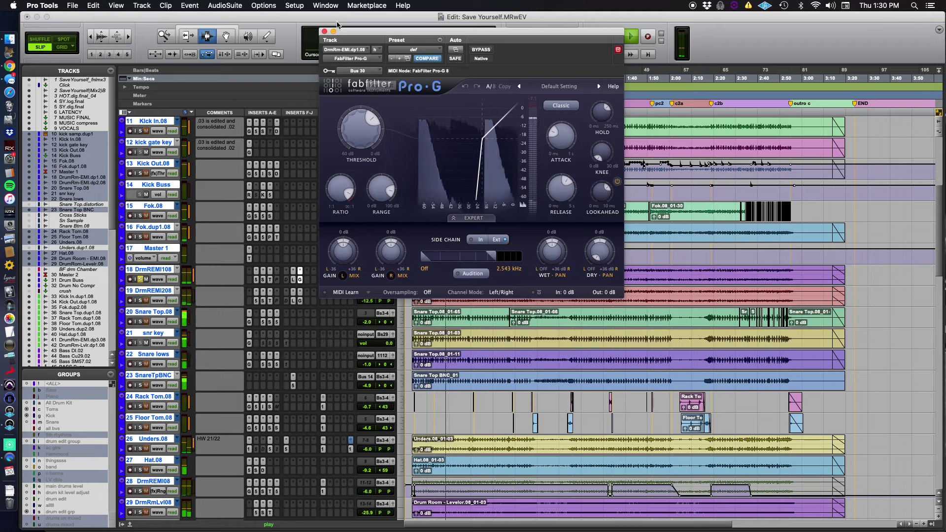
drag(343, 33, 576, 101)
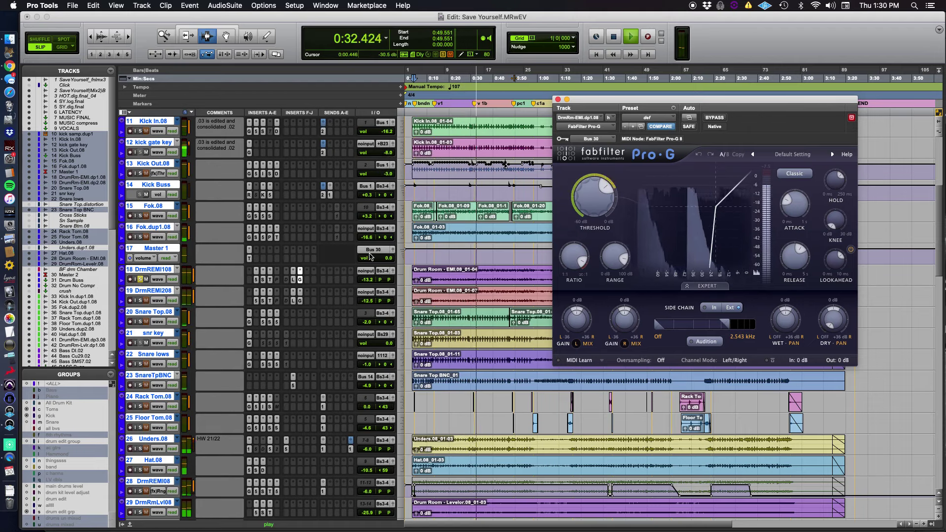
click(249, 258)
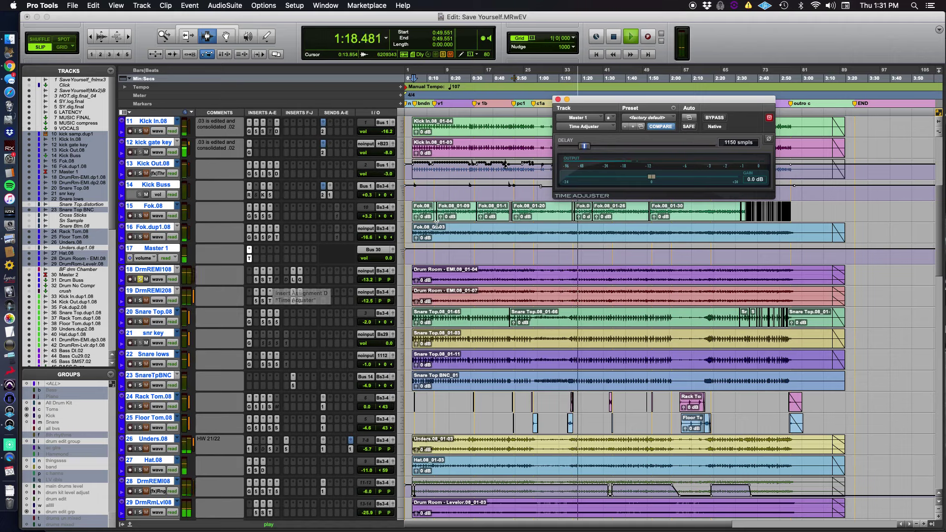
Step: Restart playback and solo the DrmREMI208 track in place of DrmREMI108
key(space)
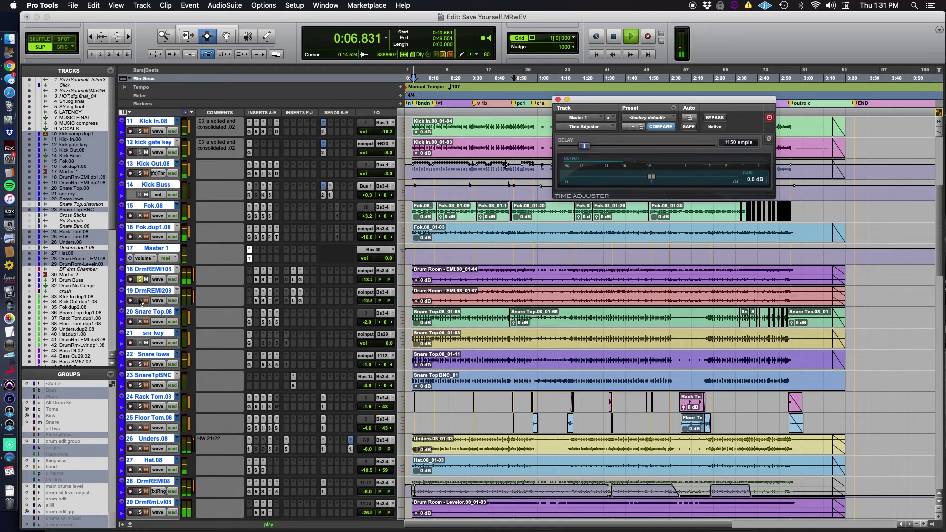
key(space)
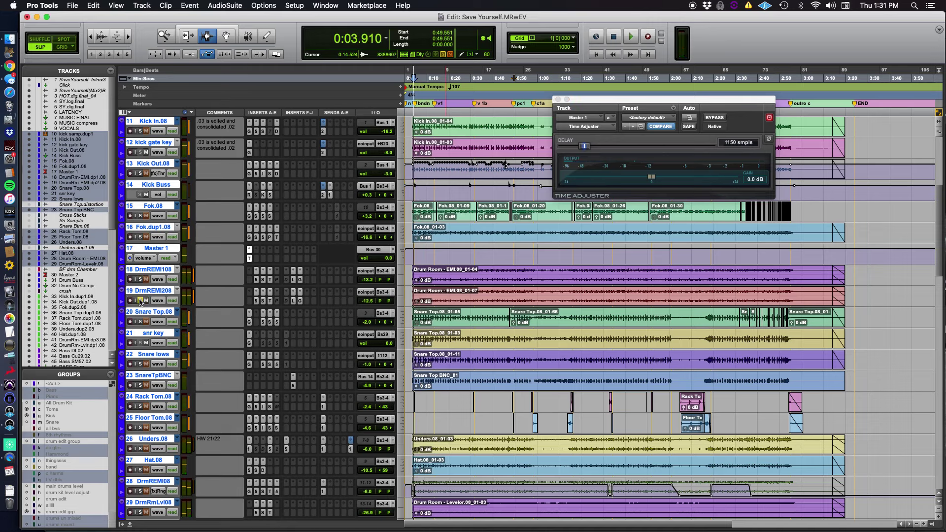
key(space)
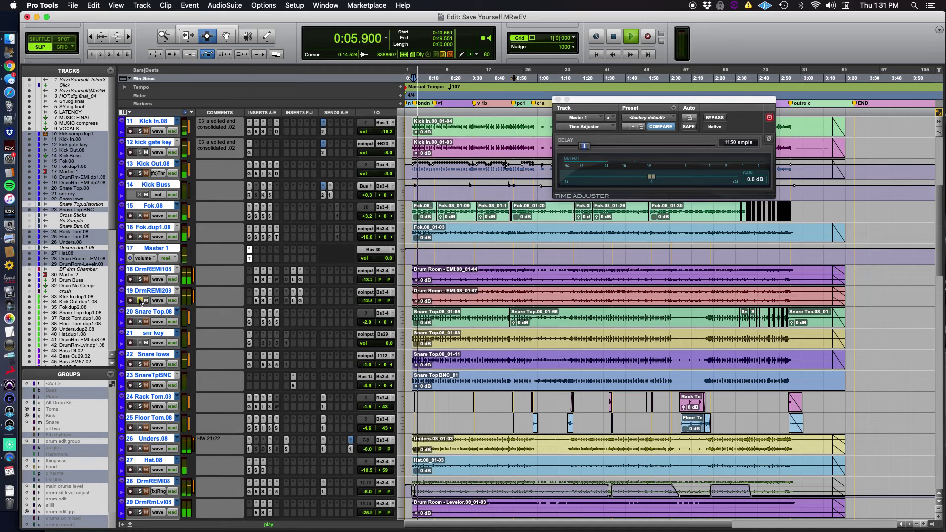
click(141, 300)
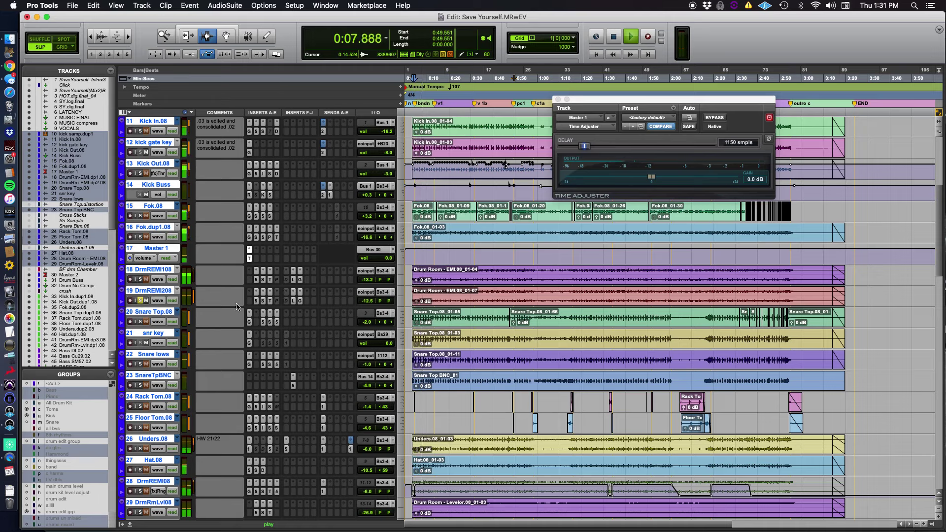
Step: Review the Massenburg EQ, Saturn, Time Adjuster, Lo-Fi and Pro-G plug-ins on DrmREMI208 in turn
click(257, 300)
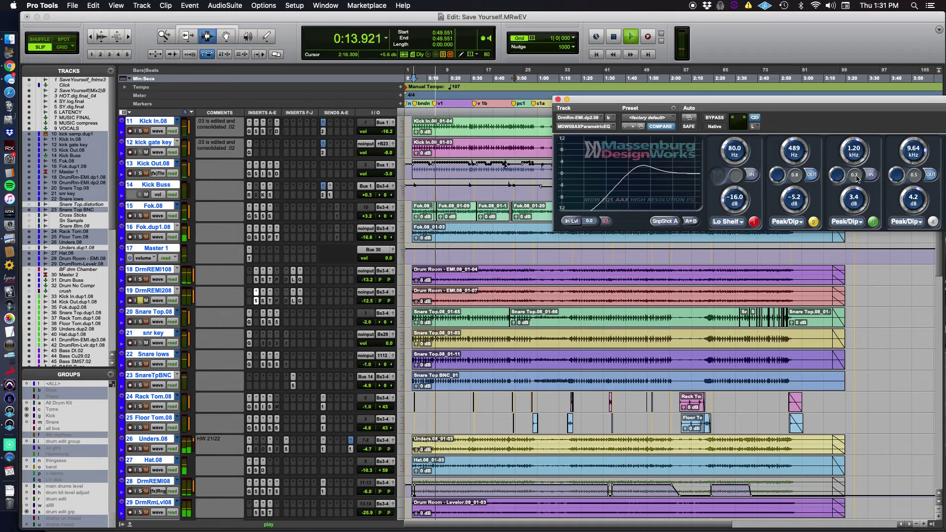
click(264, 303)
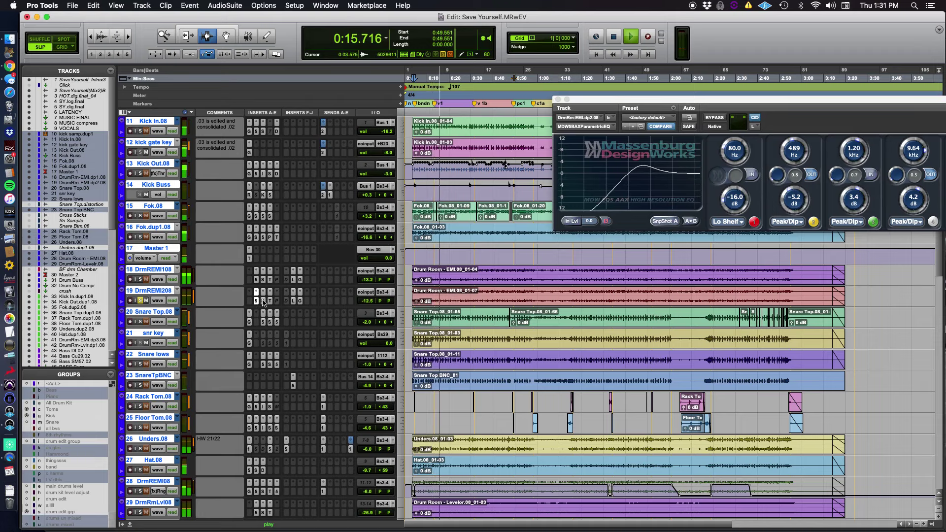
click(263, 301)
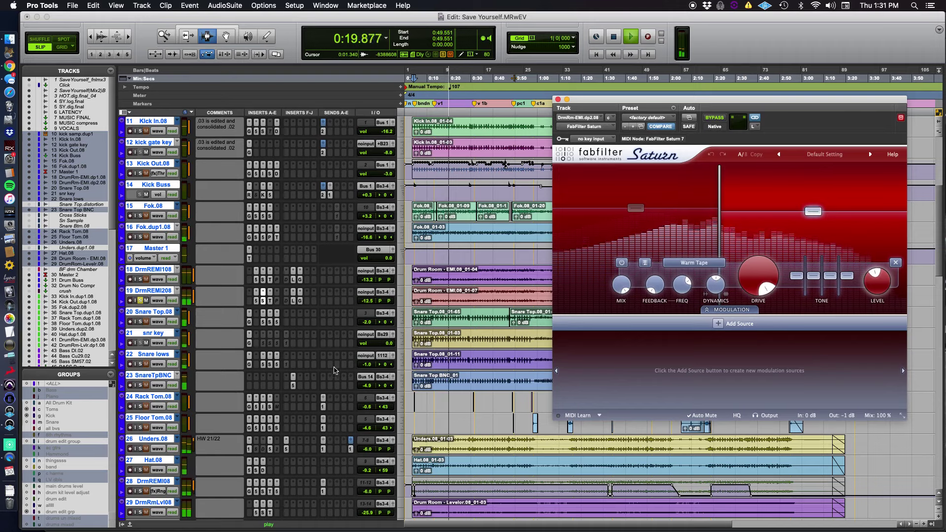
click(270, 301)
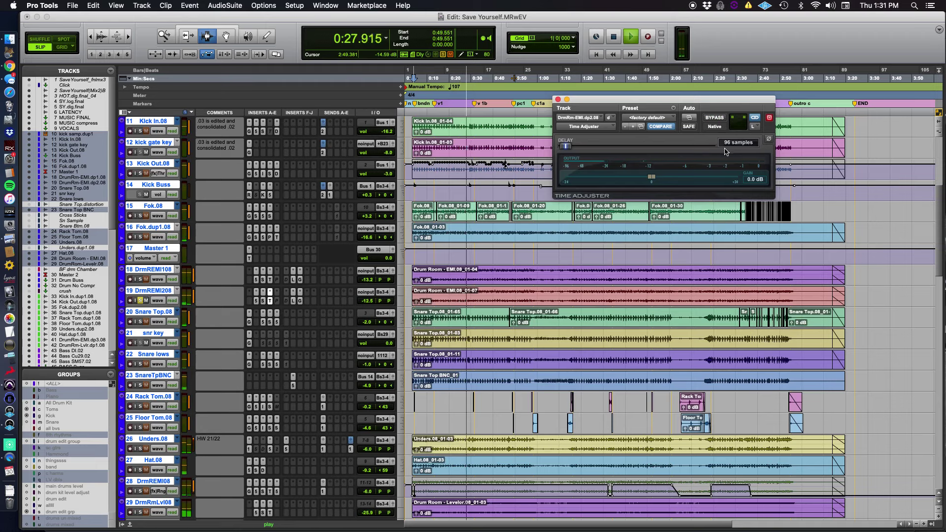
click(293, 300)
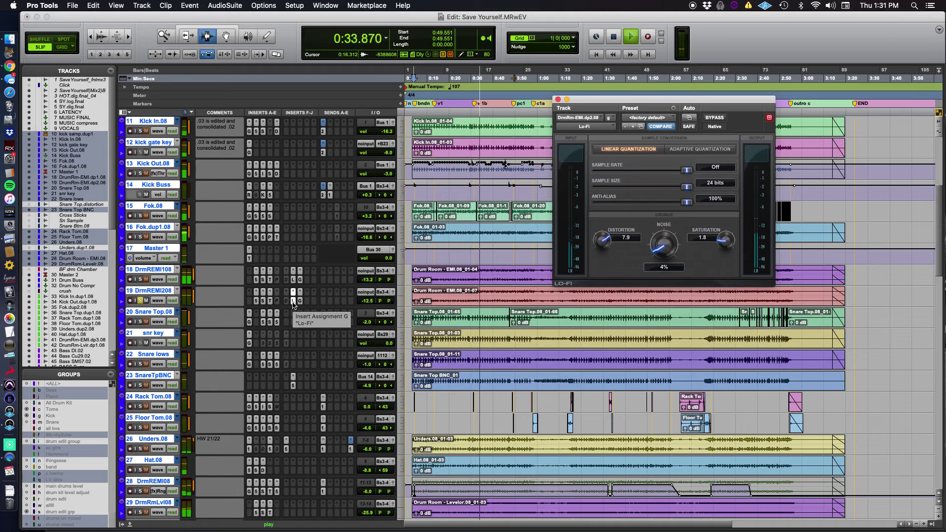
click(301, 301)
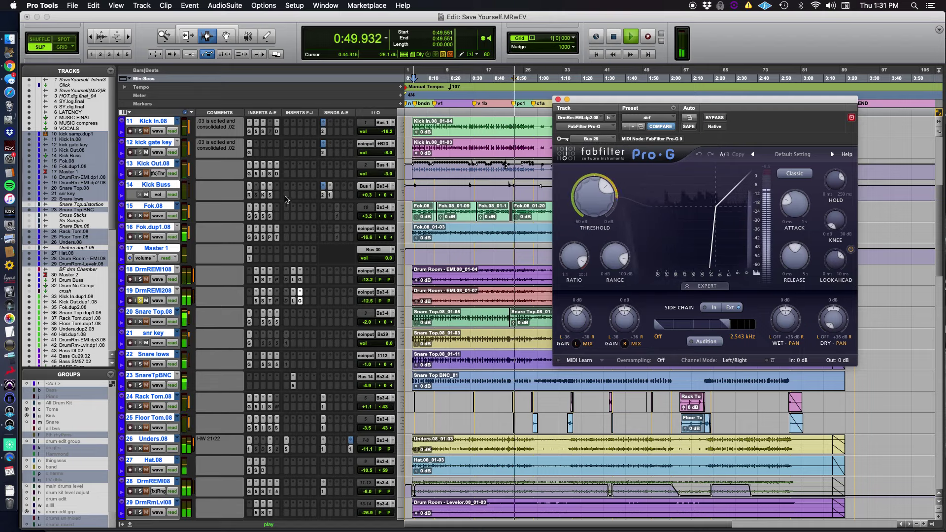
Step: Select only the snr key track and close the Pro-G plug-in window
scroll(276, 197, up, 3)
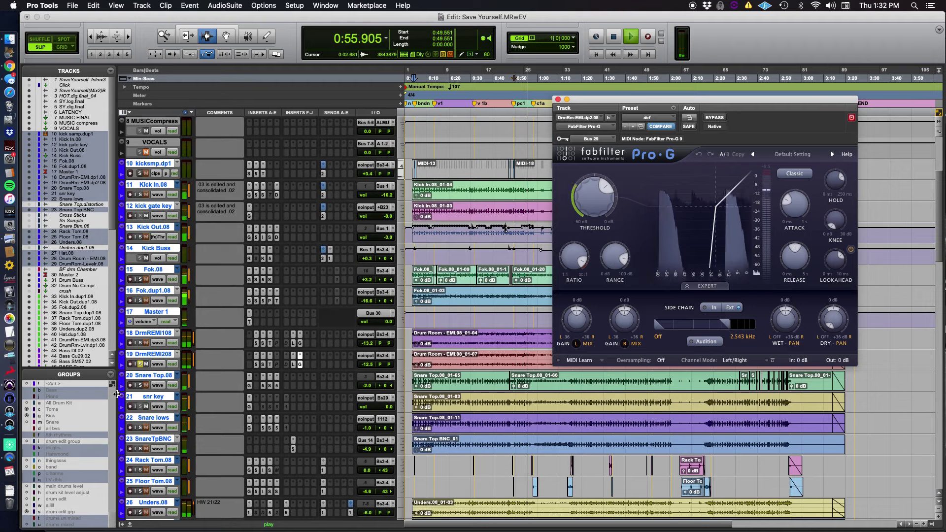
click(155, 399)
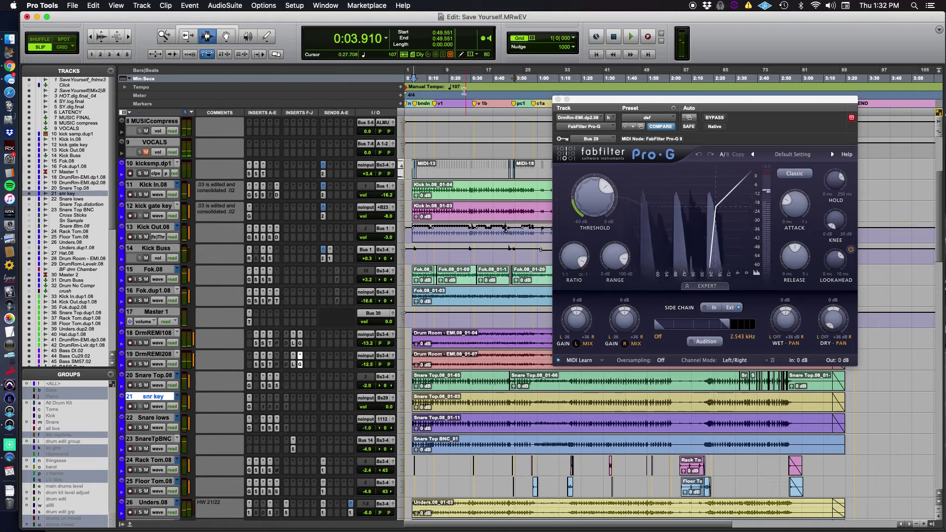
click(566, 100)
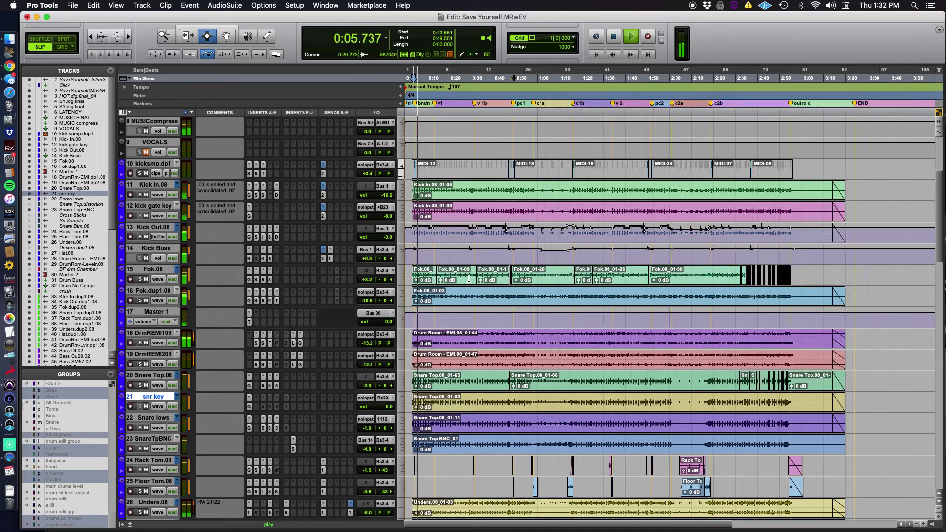
Step: Audition Snare Top.08 in solo, review its Pro-G gate, and compare its first Massenburg EQ bypassed and active
scroll(469, 281, down, 3)
scroll(468, 281, down, 2)
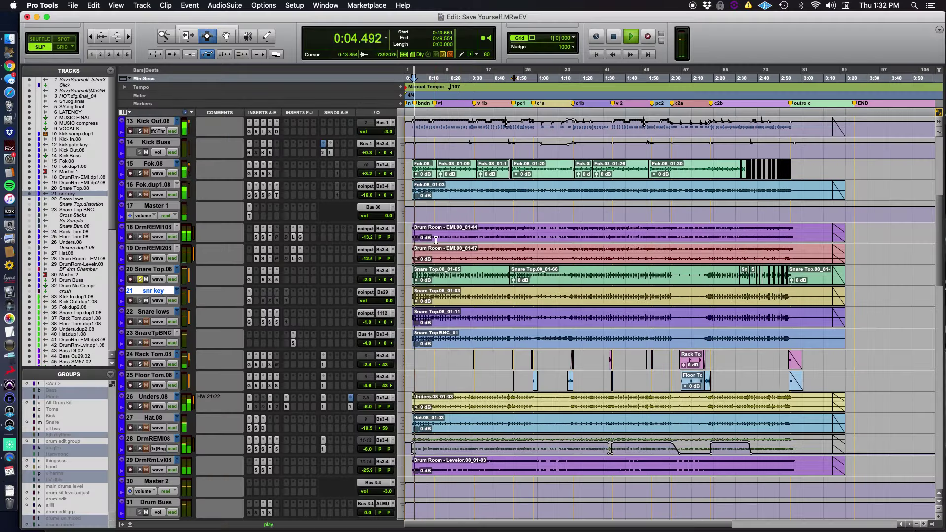
click(249, 280)
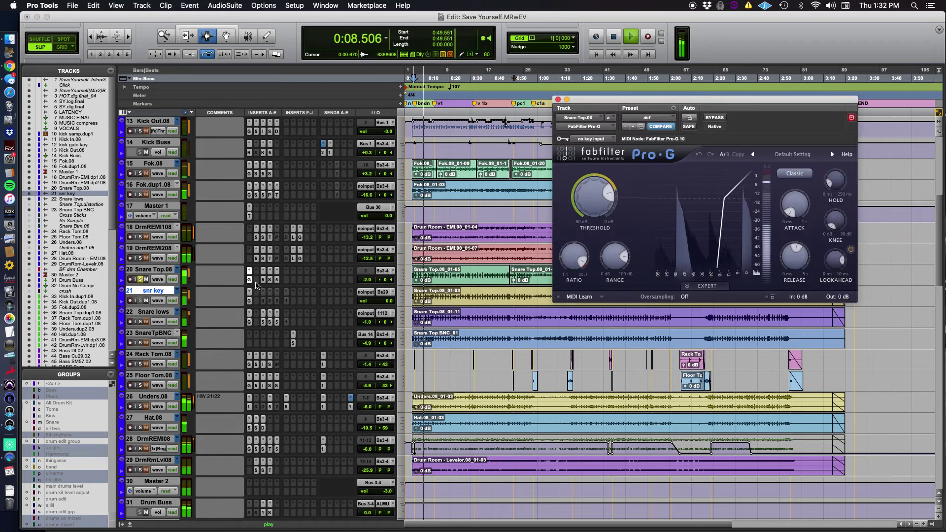
click(263, 279)
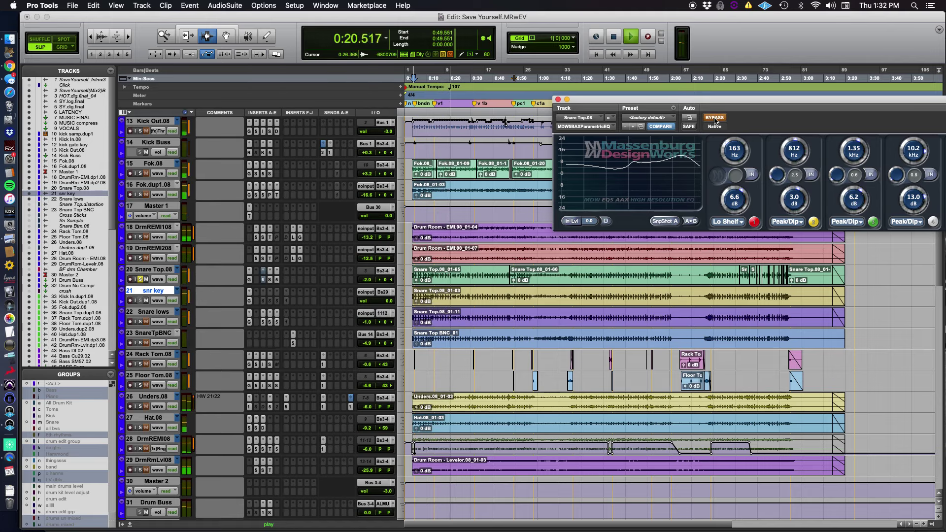
click(715, 121)
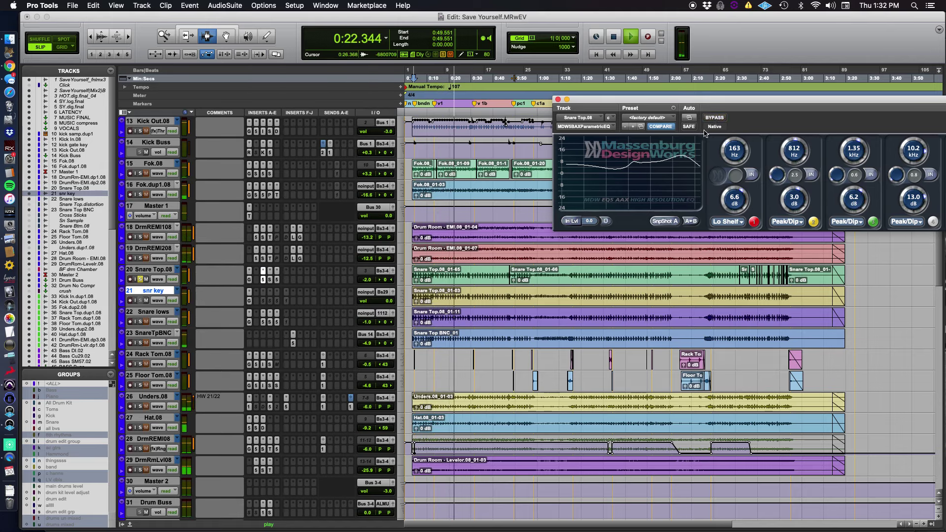
Step: Open FabFilter Saturn on Snare Top.08 and examine the saturation settings of its low and middle bands
click(270, 280)
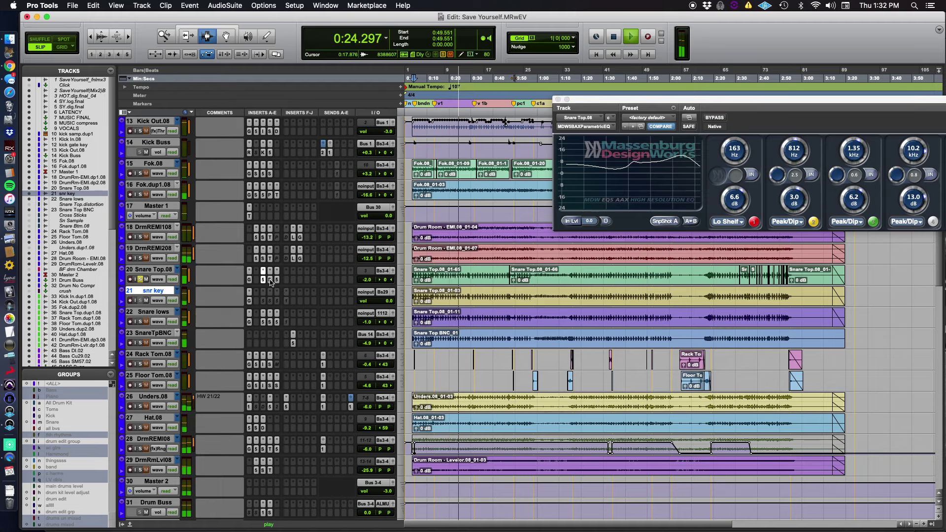
click(270, 280)
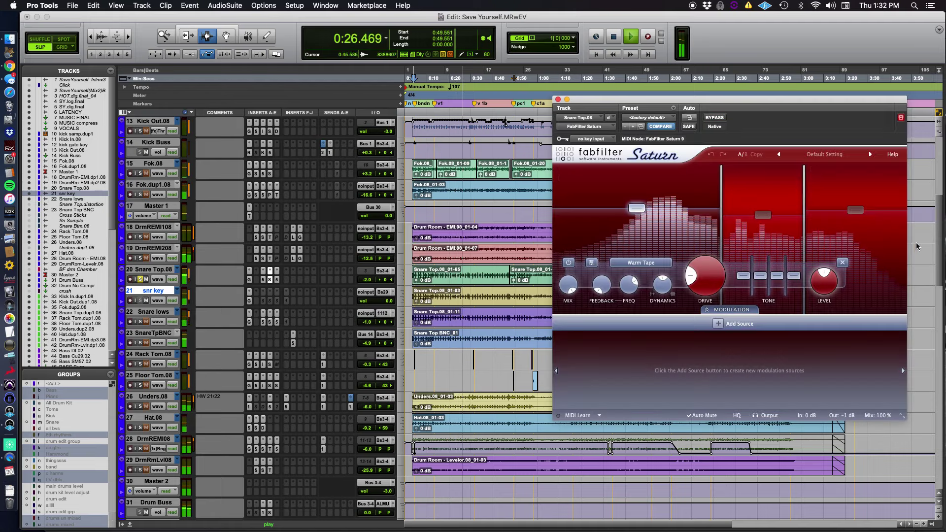
click(848, 237)
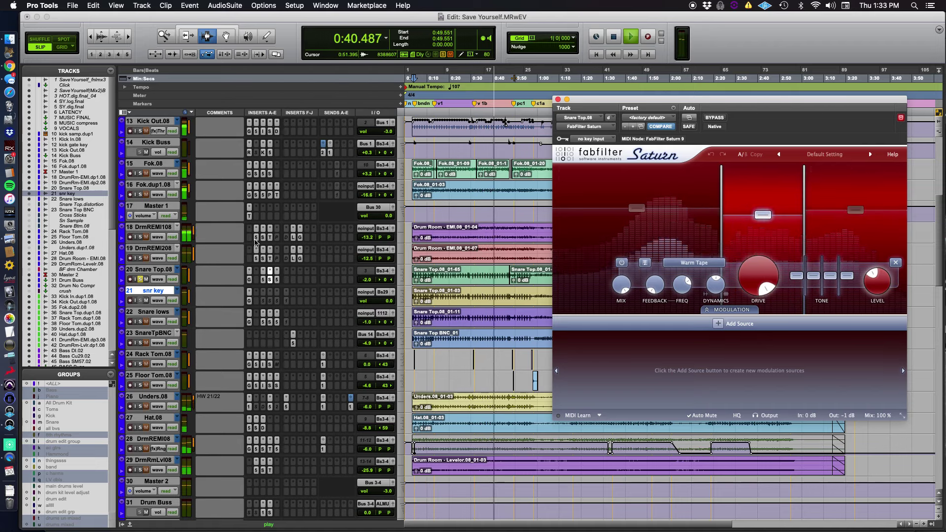
Step: Open the last Massenburg EQ on Snare Top.08 and compare it bypassed and active during playback
click(278, 281)
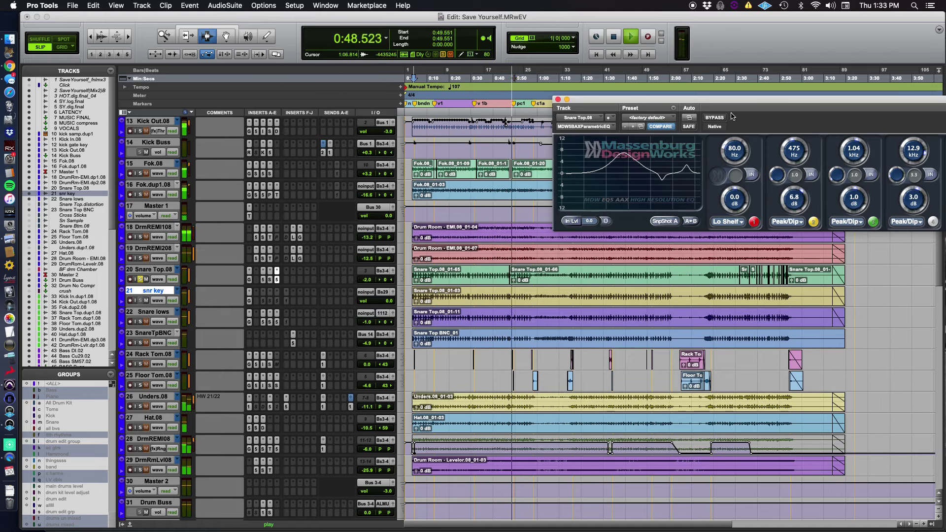
key(space)
key(space)
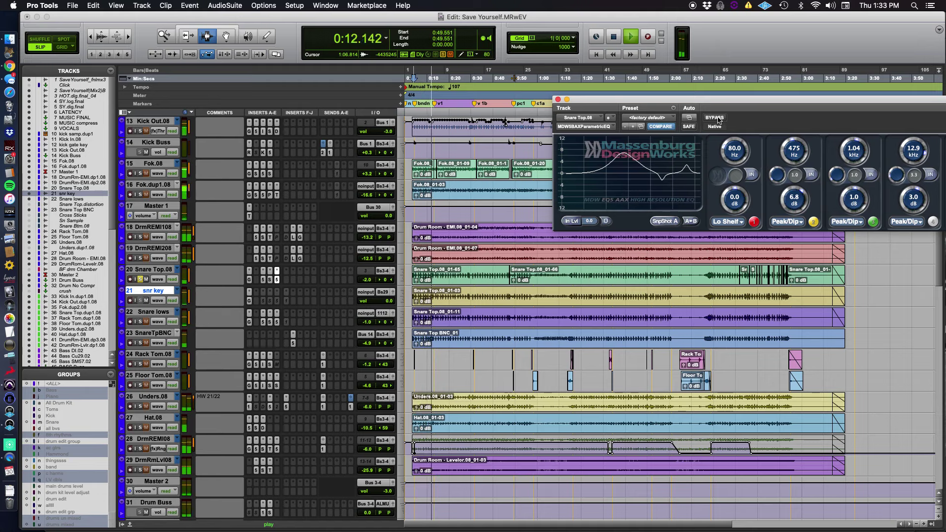
click(715, 118)
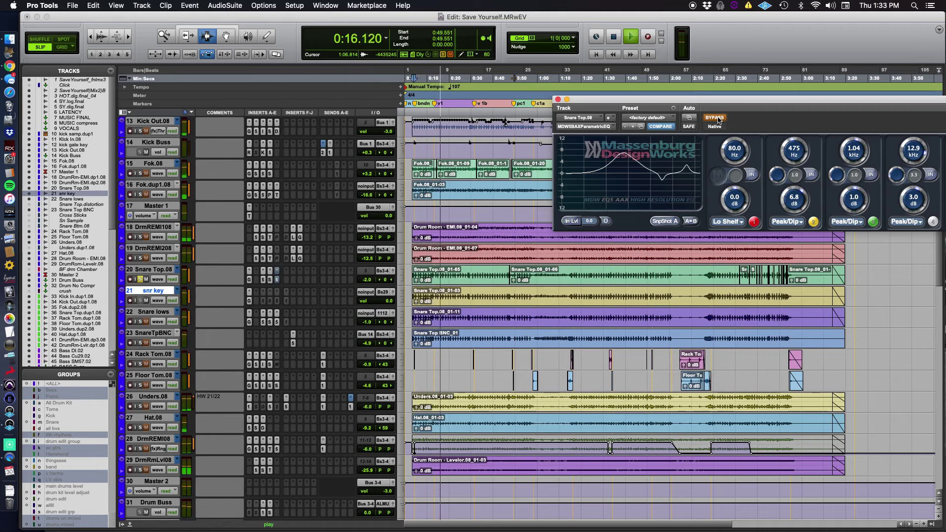
click(715, 118)
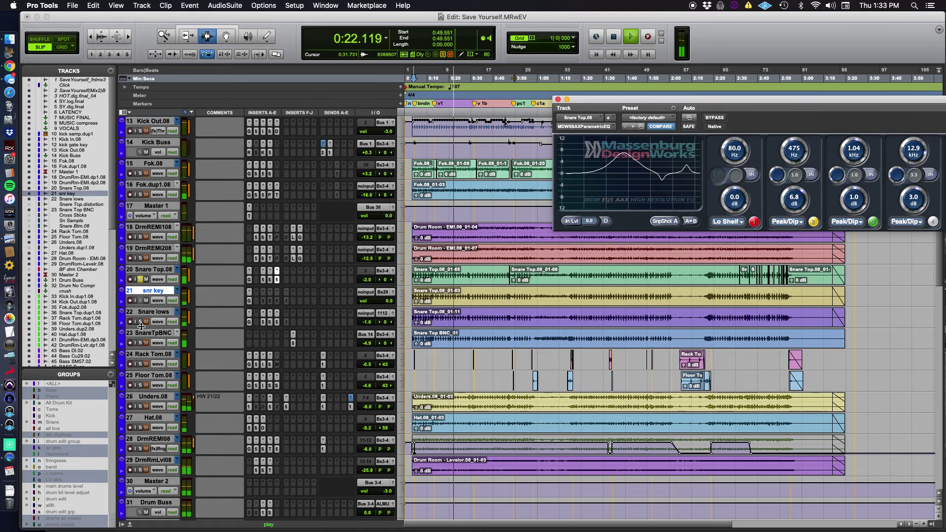
key(space)
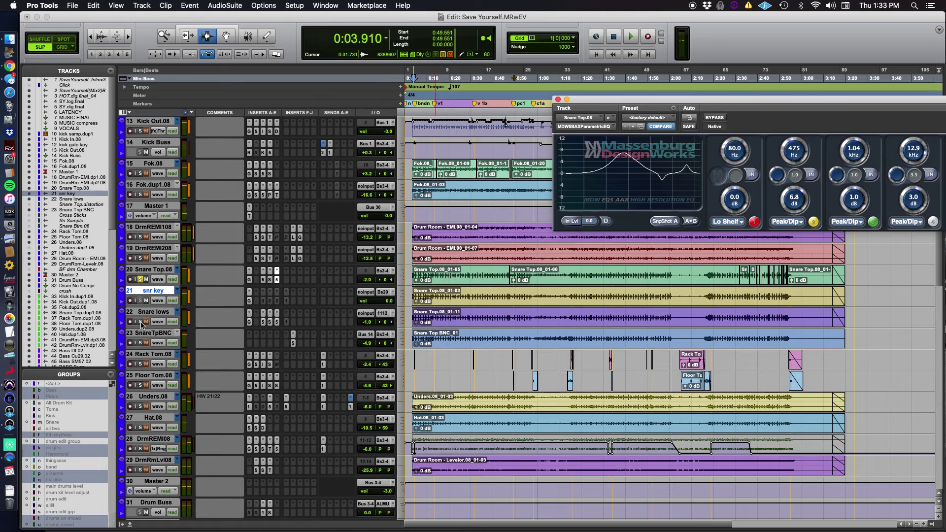
Step: Solo the Snare lows track and audition it while reviewing its first Massenburg EQ and FabFilter Saturn
click(142, 325)
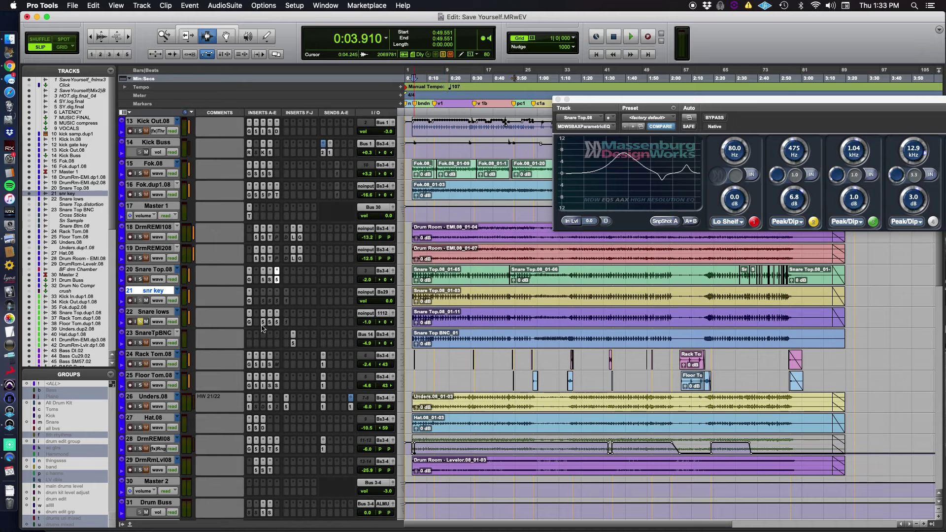
key(space)
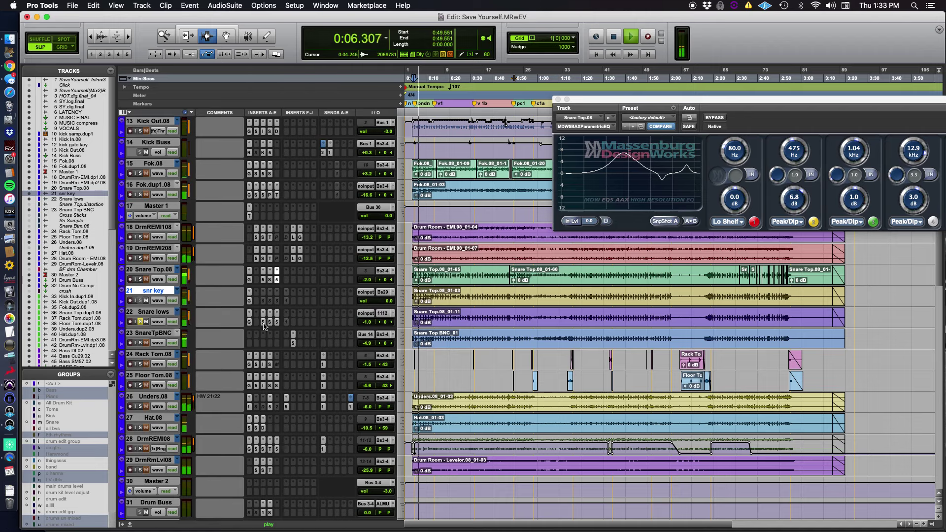
click(264, 323)
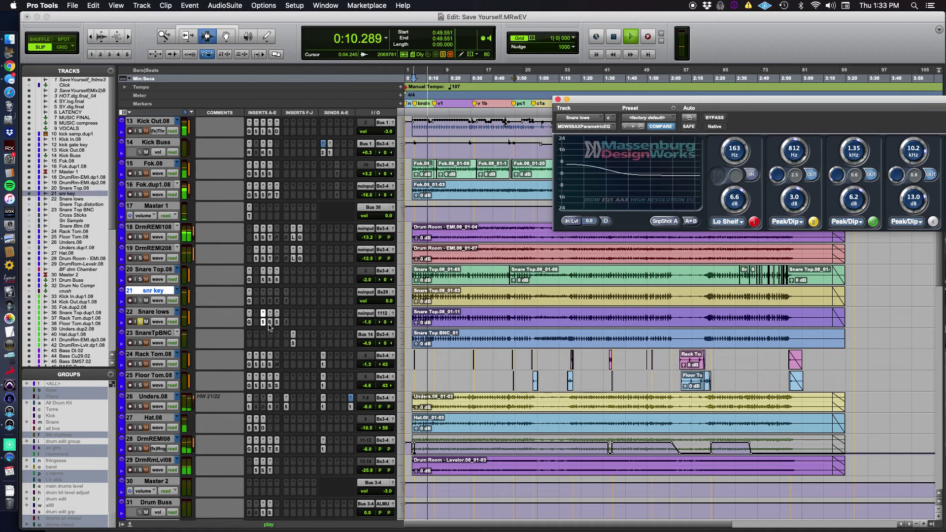
click(271, 327)
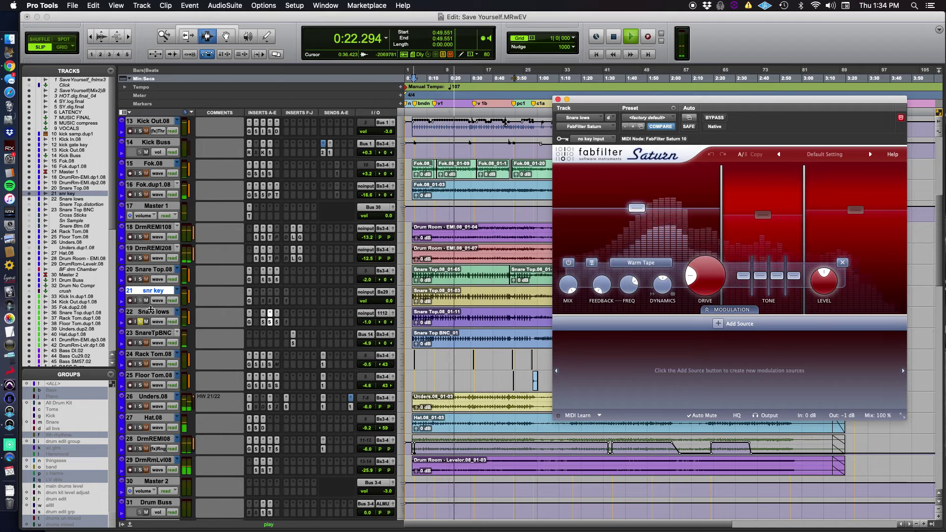
Step: Solo Snare Top.08 alongside Snare lows and compare the Saturn on Snare lows bypassed and active during playback
click(140, 279)
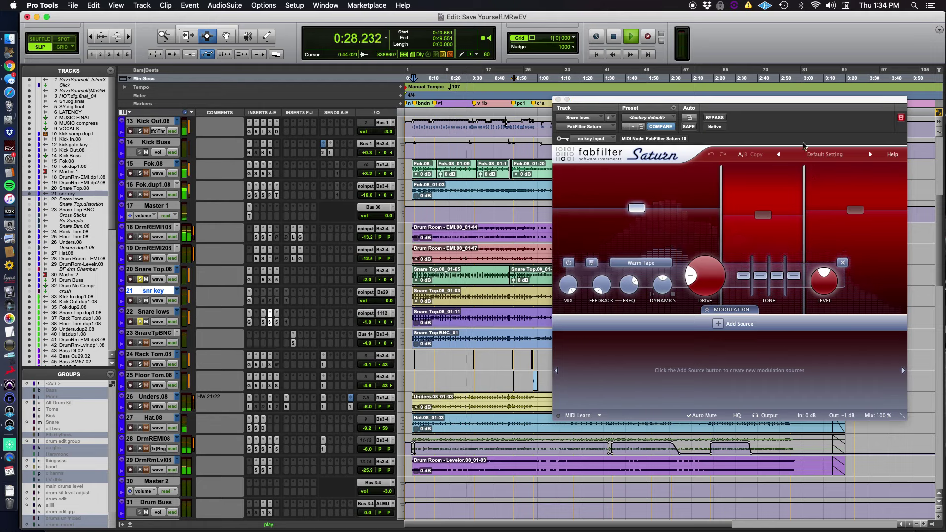
click(715, 119)
click(716, 120)
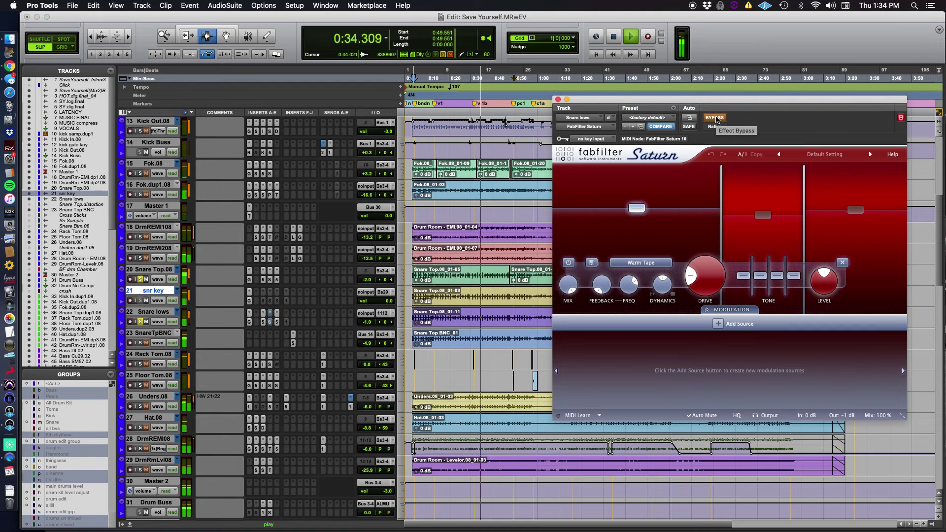
click(716, 120)
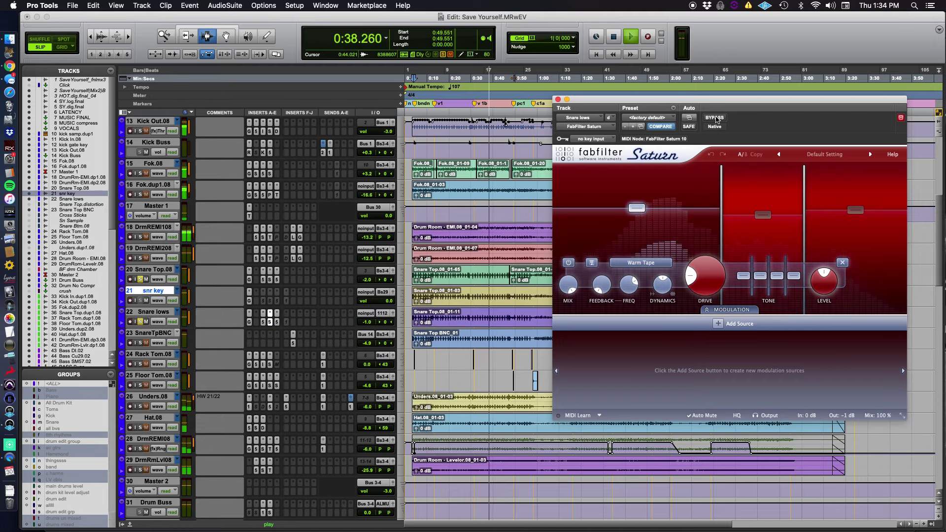
click(715, 120)
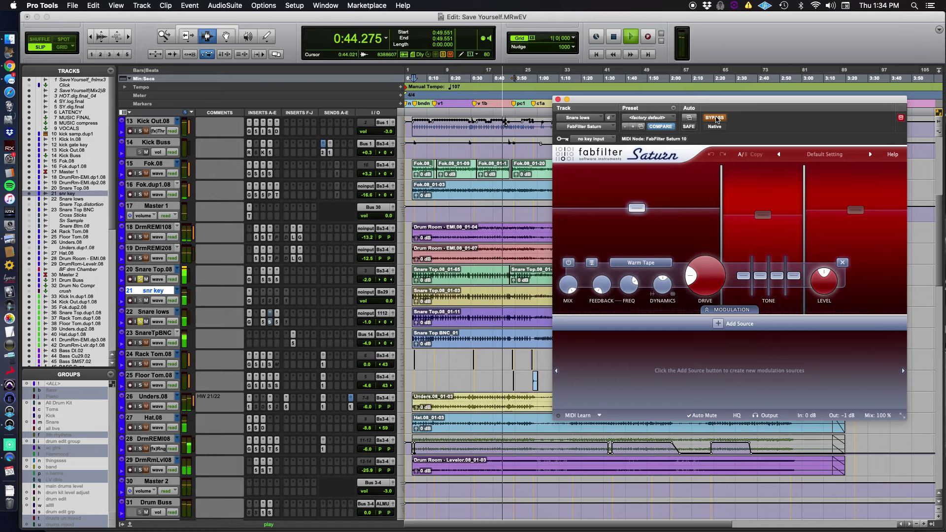
click(716, 119)
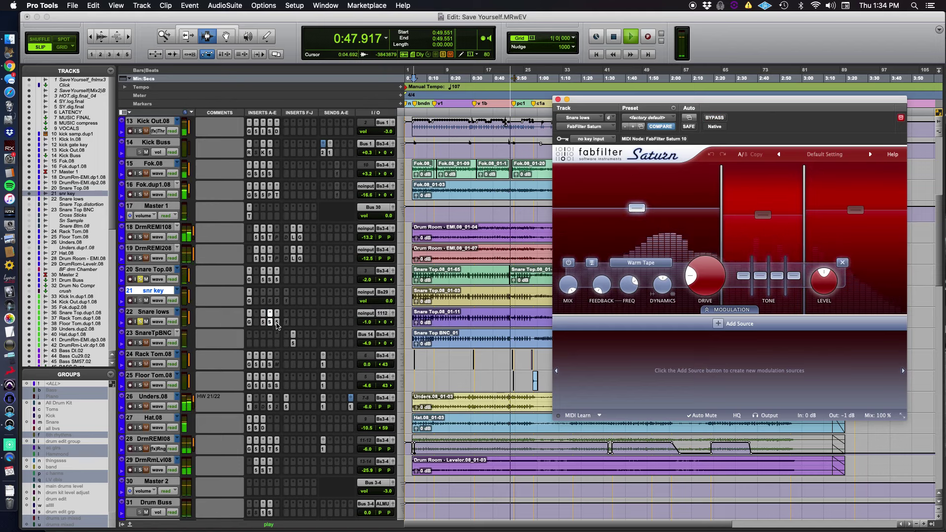
key(space)
Step: Open the last Massenburg EQ on Snare lows and compare it bypassed and active with both snare tracks playing
click(276, 322)
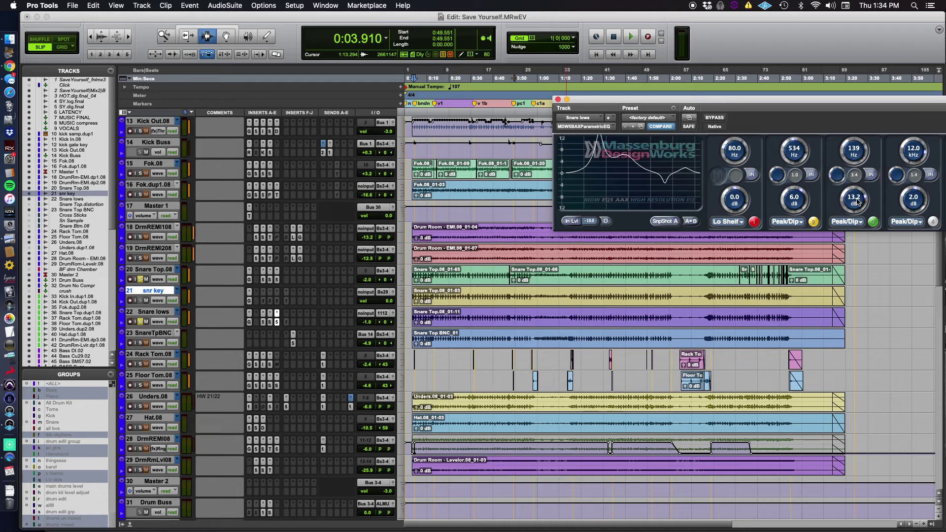
key(space)
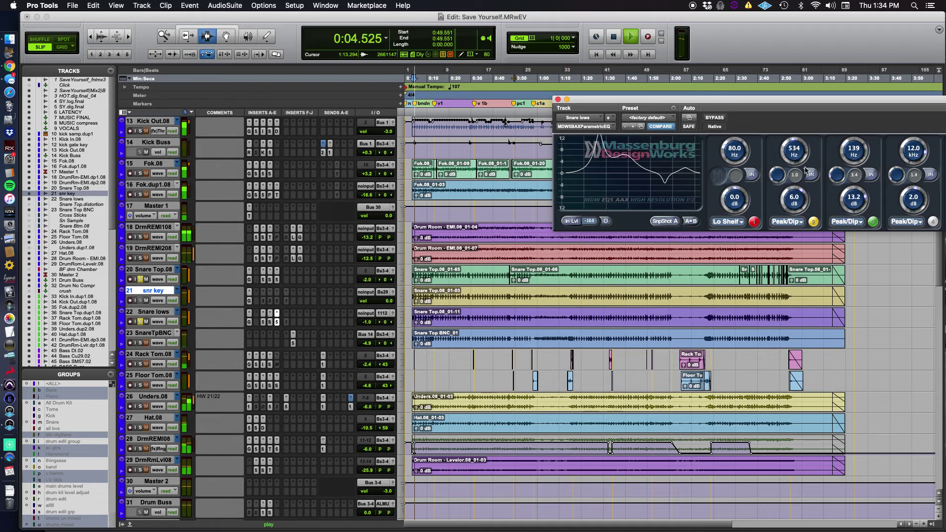
click(146, 277)
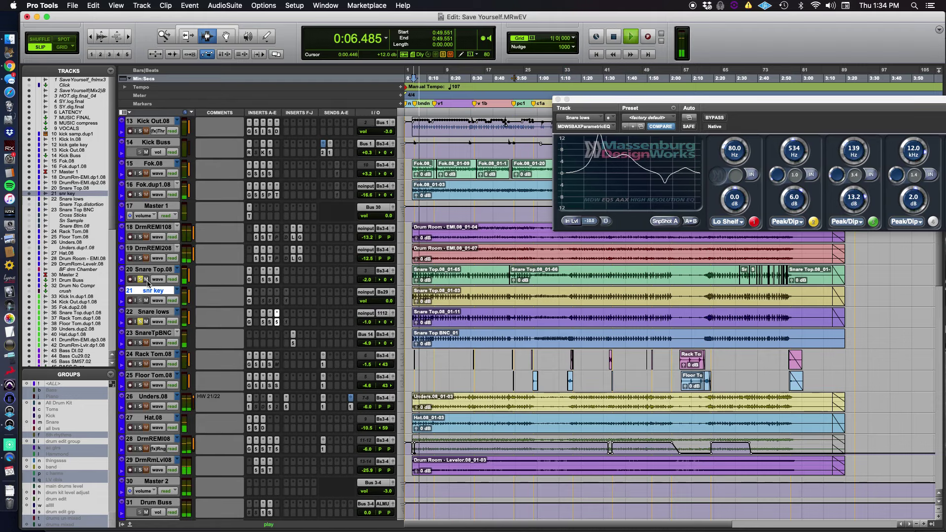
click(715, 118)
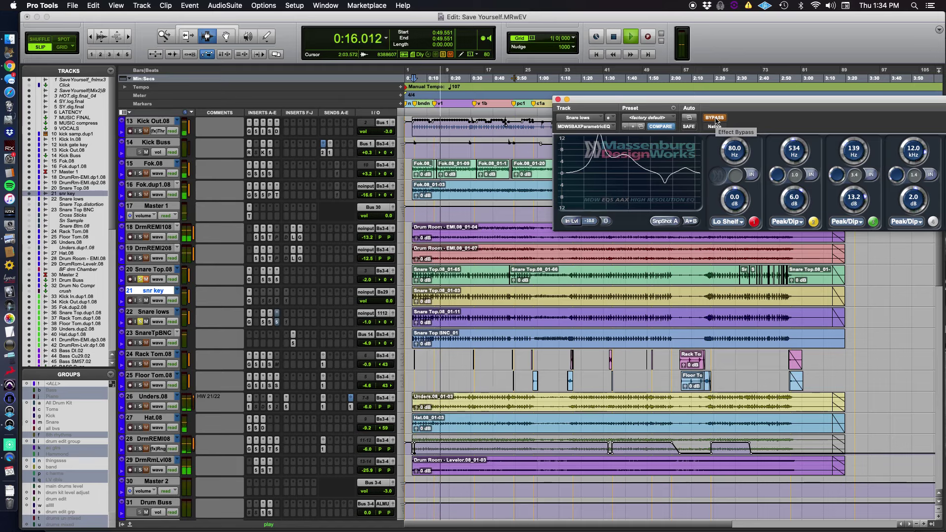
click(715, 121)
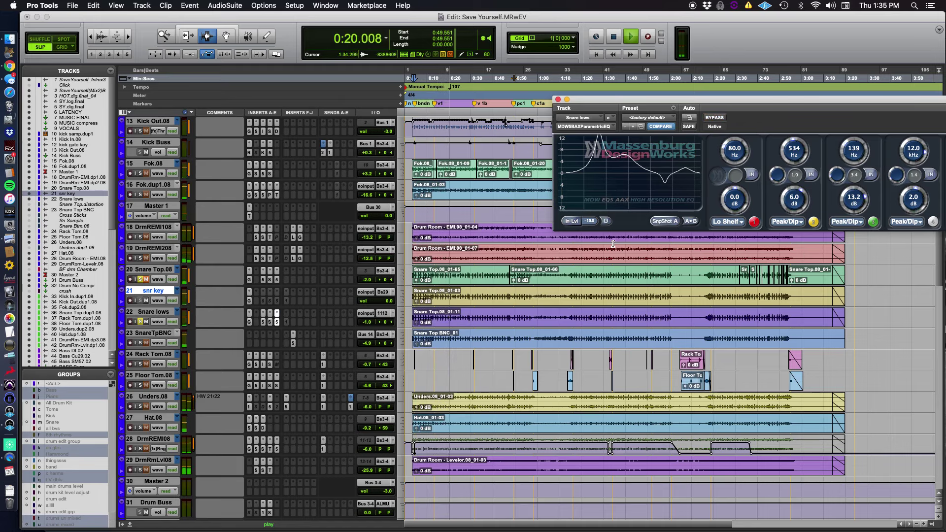
key(space)
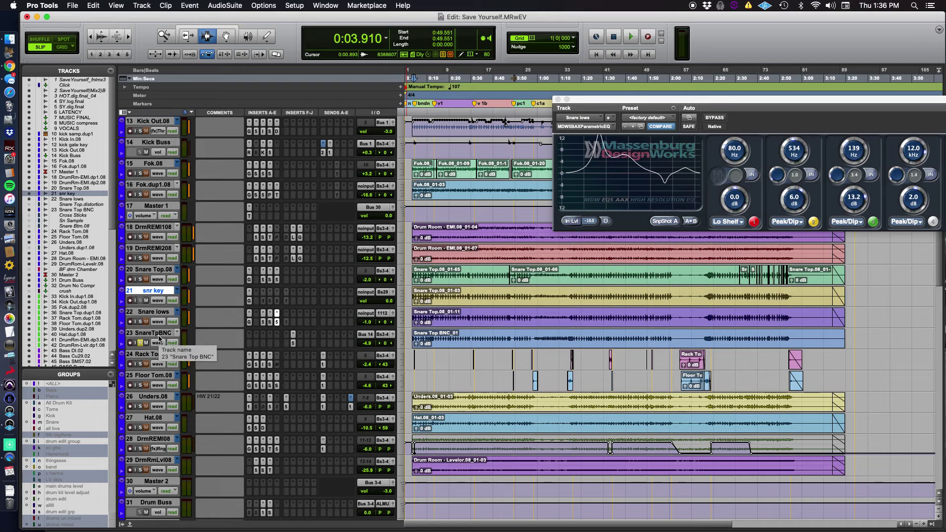
Step: Audition the soloed Snare Top BNC track, look up hardware photo DSC_8094.JPG in Preview, and return to Pro Tools
key(space)
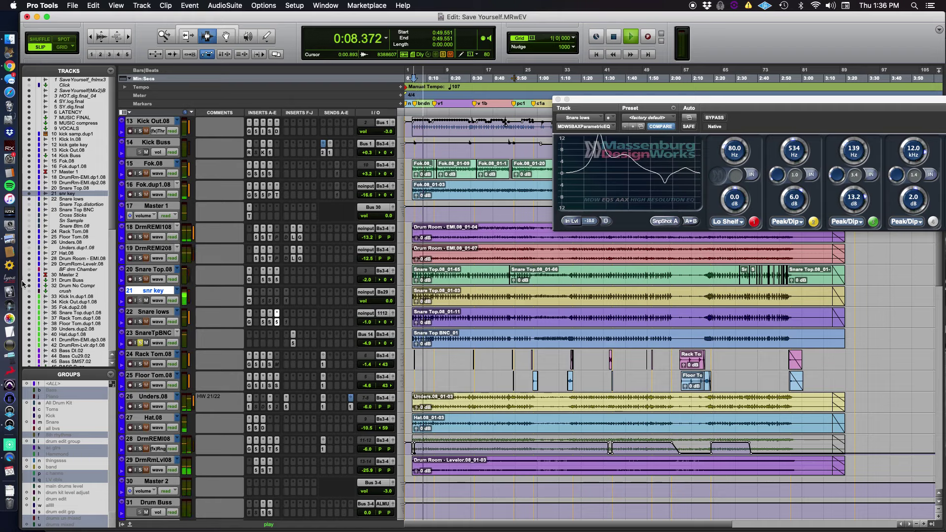
click(10, 238)
click(541, 141)
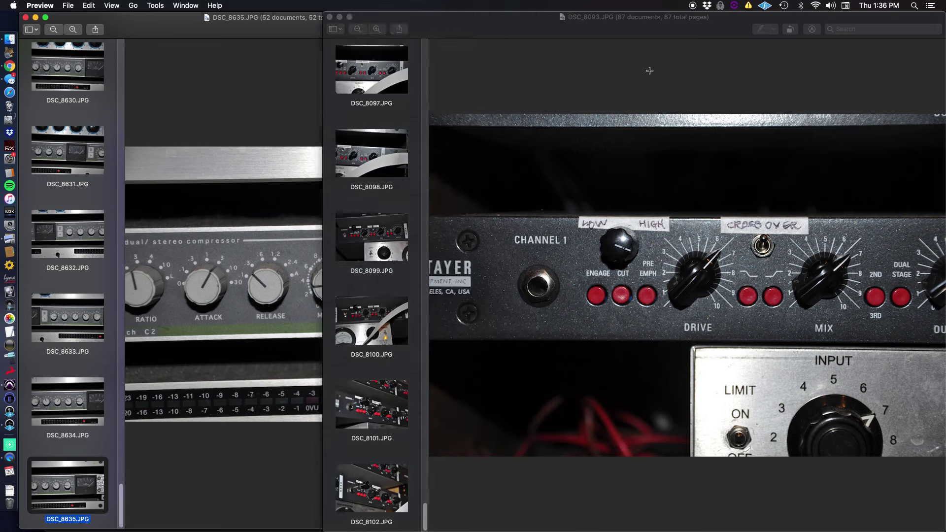
scroll(394, 153, up, 5)
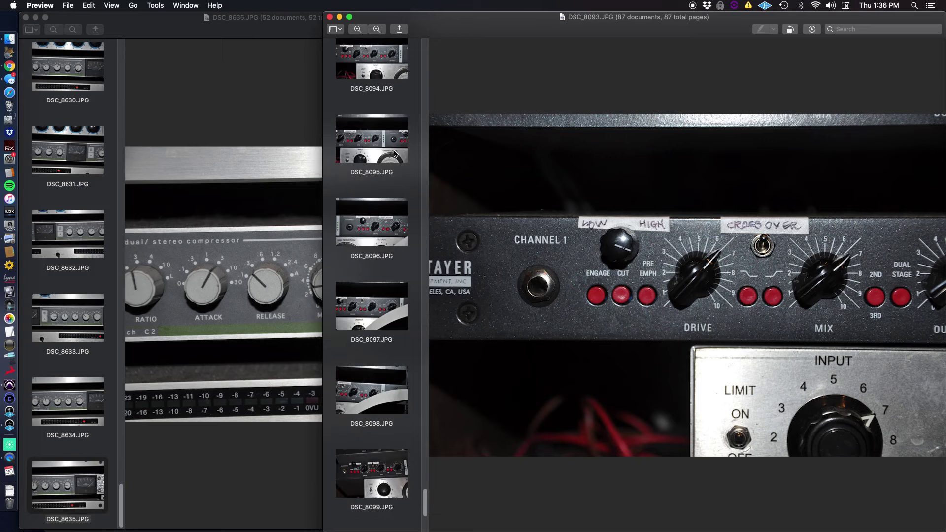
key(Down)
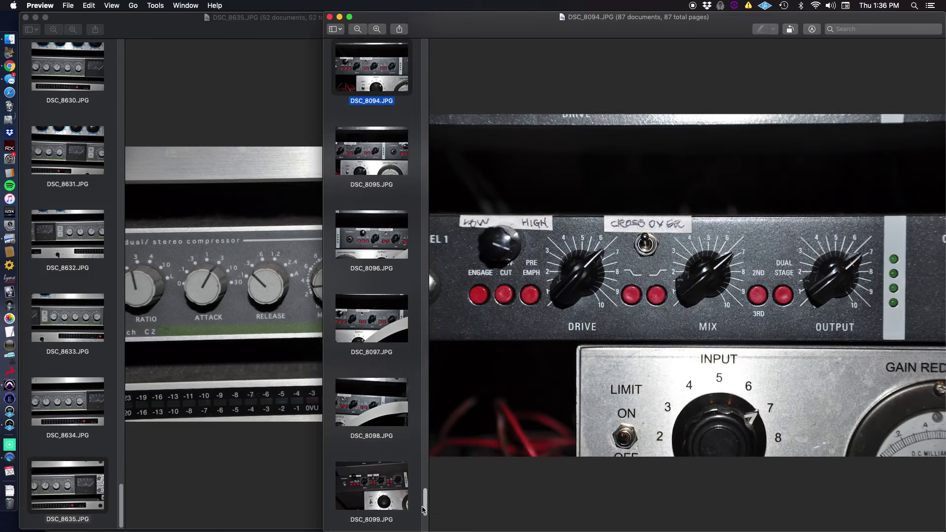
click(9, 384)
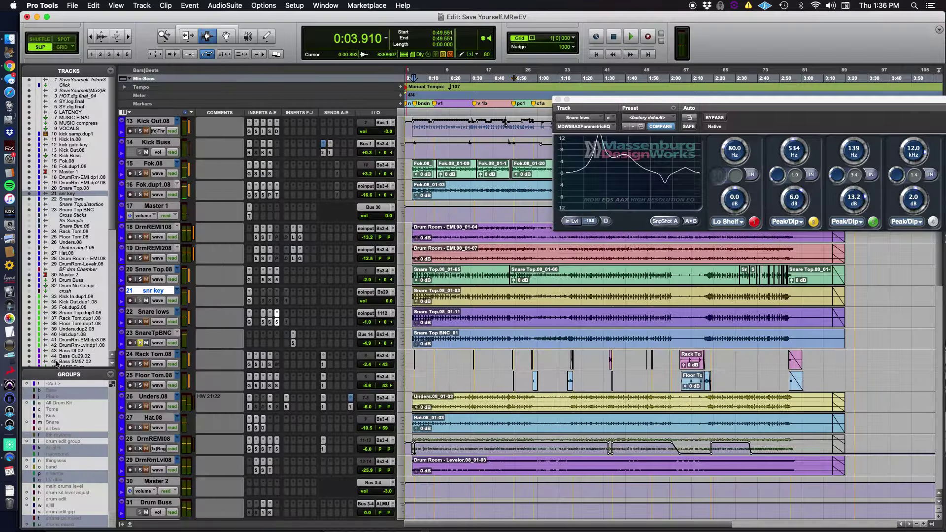
Step: Switch to Preview and examine the Tube Driver settings in photos DSC_8045.JPG and DSC_8046.JPG
click(9, 239)
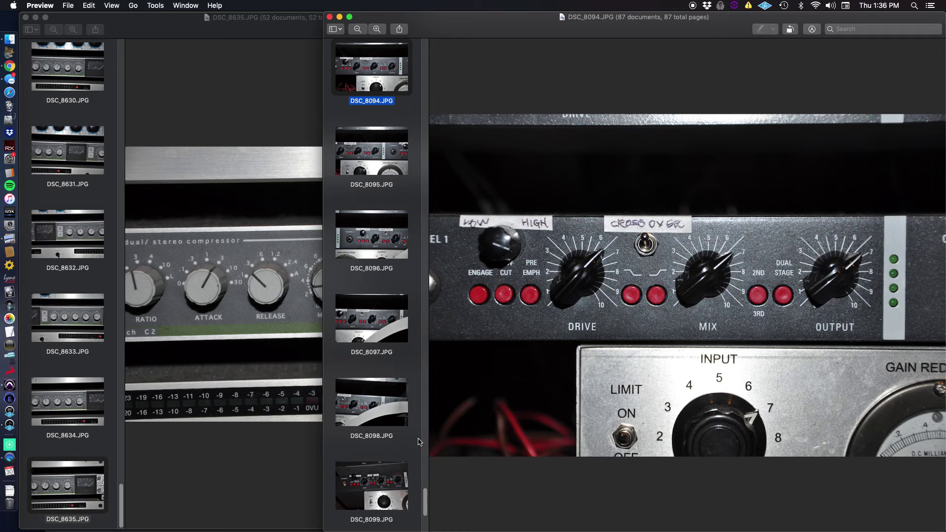
drag(425, 509, 423, 260)
click(368, 227)
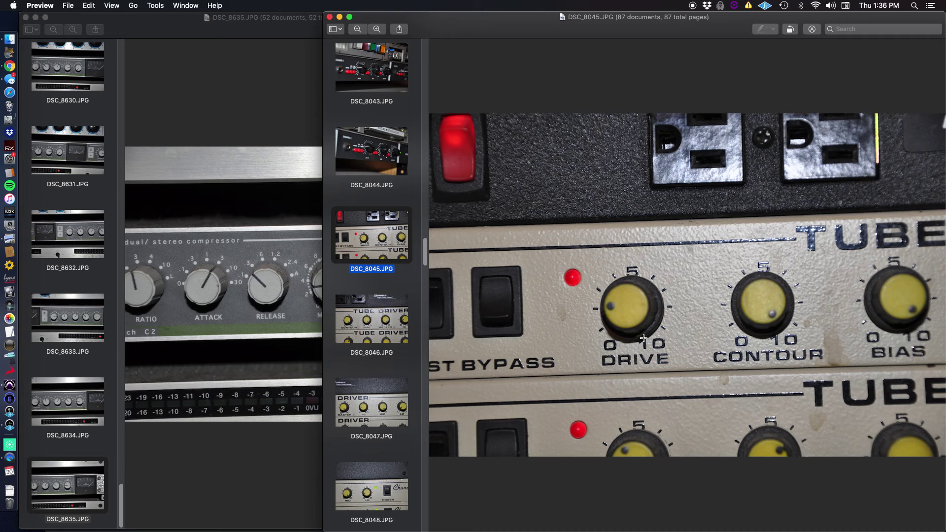
click(383, 323)
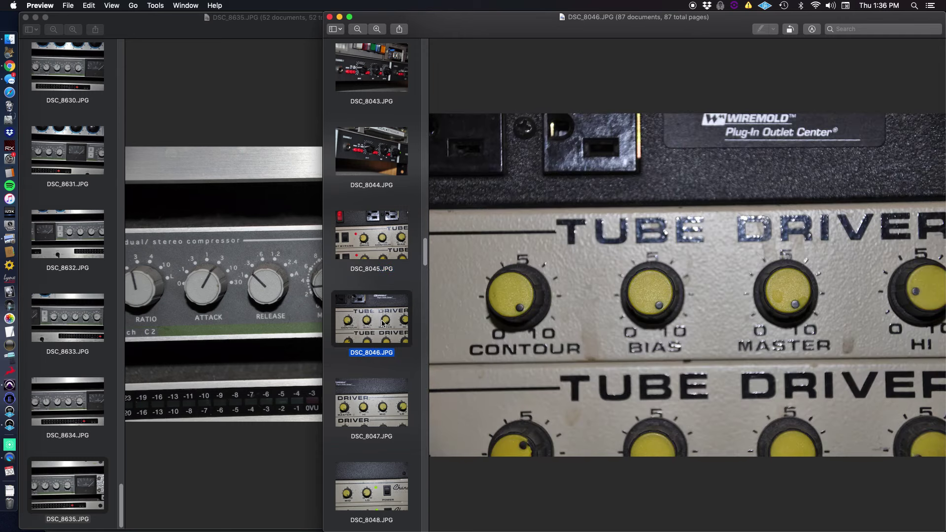
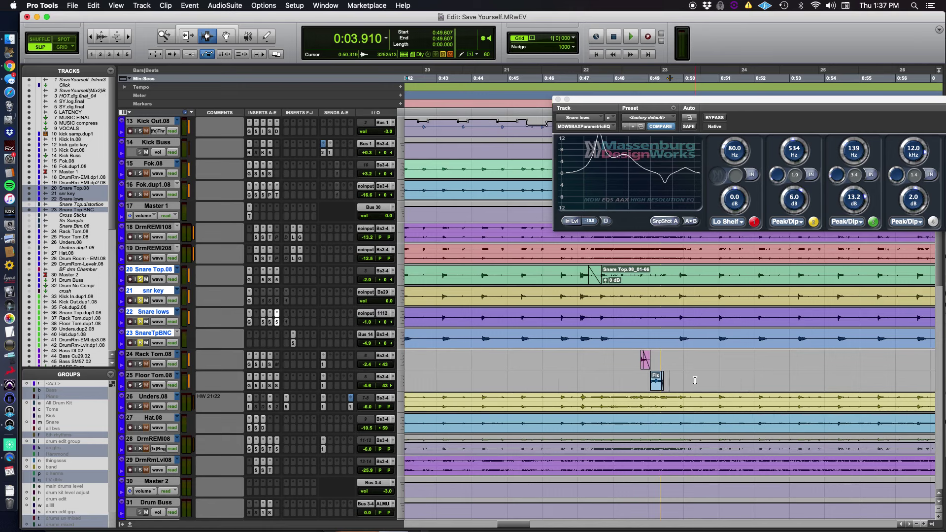
Step: Locate the tom fill just before bar 23 and audition it from 0:48.658 with the snare tracks soloed
scroll(695, 381, right, 5)
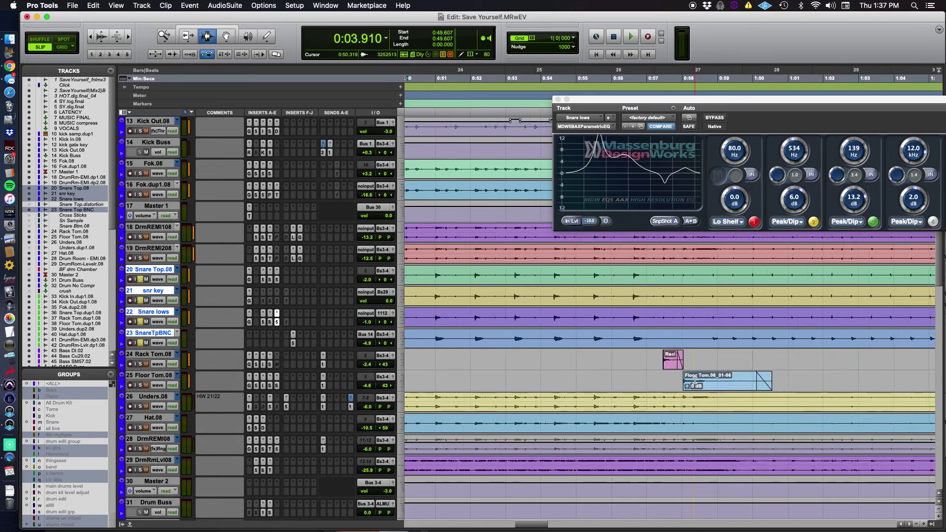
scroll(694, 380, left, 4)
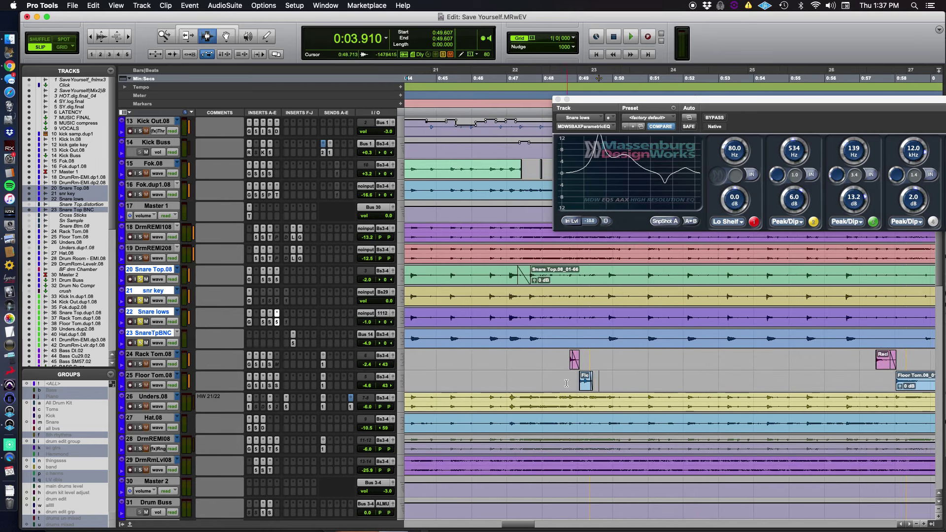
key(space)
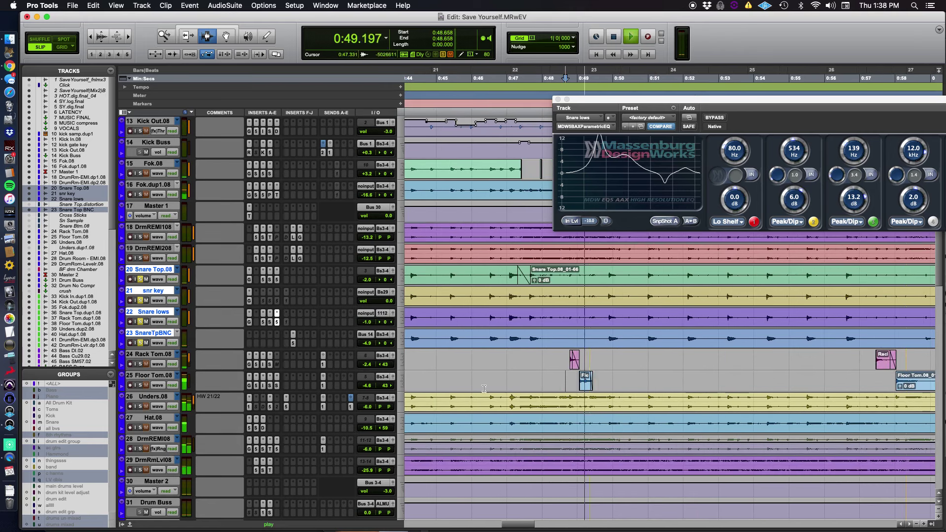
key(space)
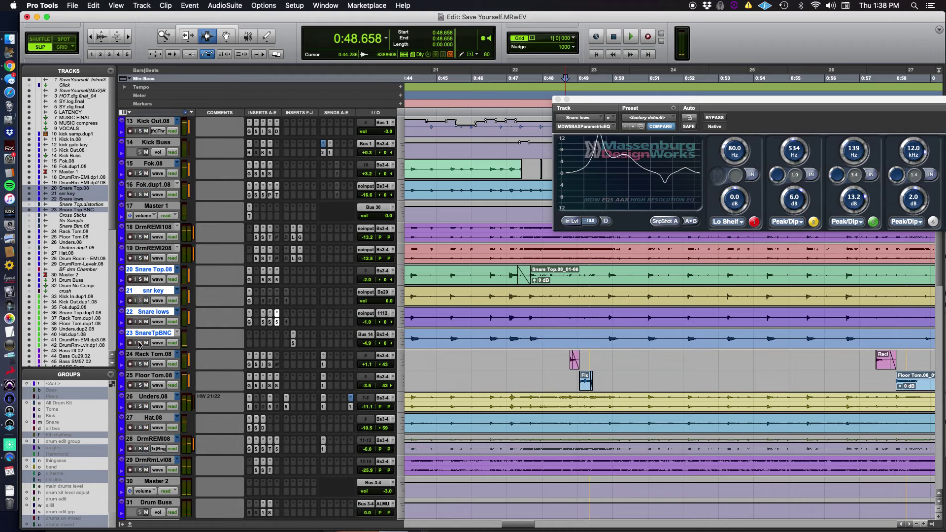
Step: Play the tom fill with the snare tracks out of solo, then audition it with Rack Tom.08 soloed
key(space)
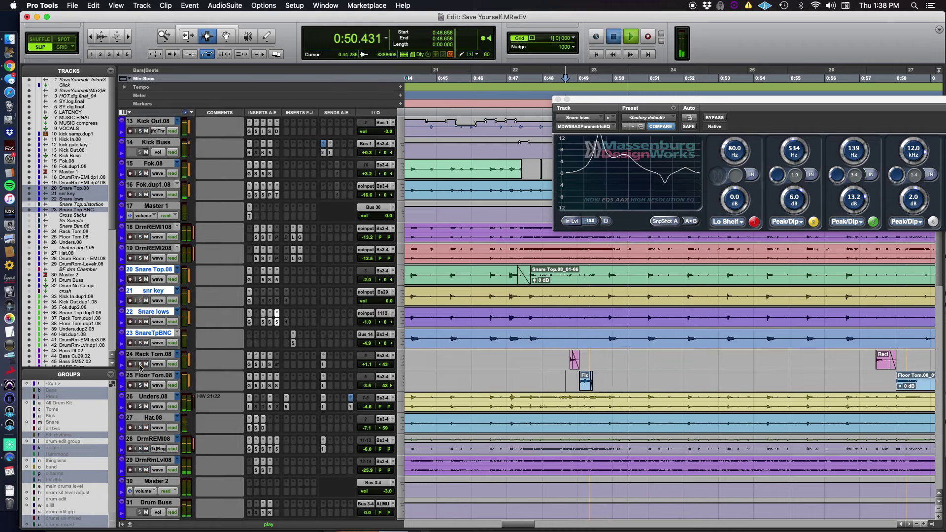
key(space)
click(141, 364)
key(space)
key(space)
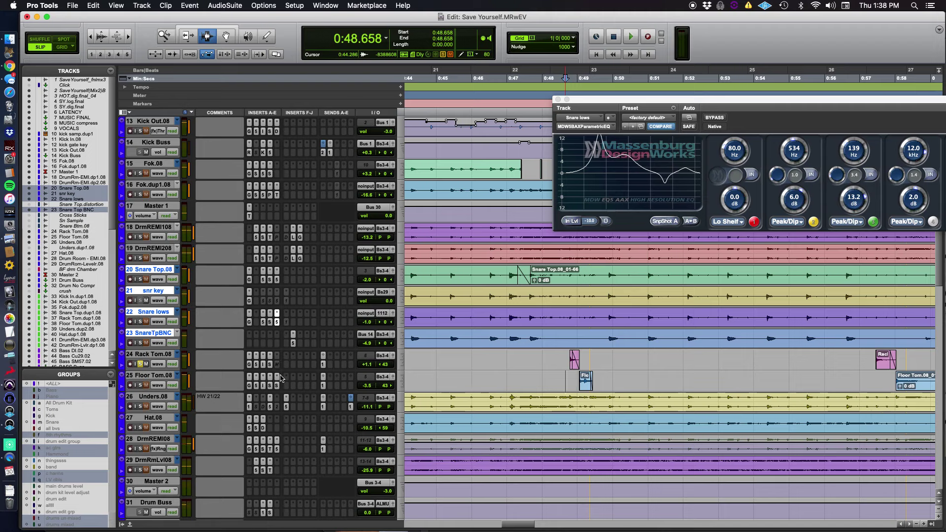
Step: Examine Rack Tom.08's Pro-G gate and Massenburg EQ settings, and display the EQ's band 1 gain automation on the track
click(249, 364)
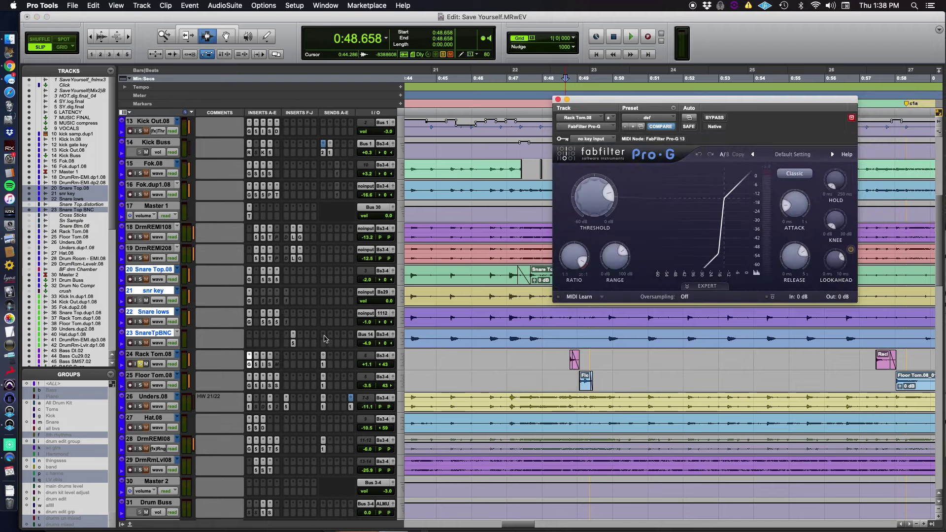
click(256, 364)
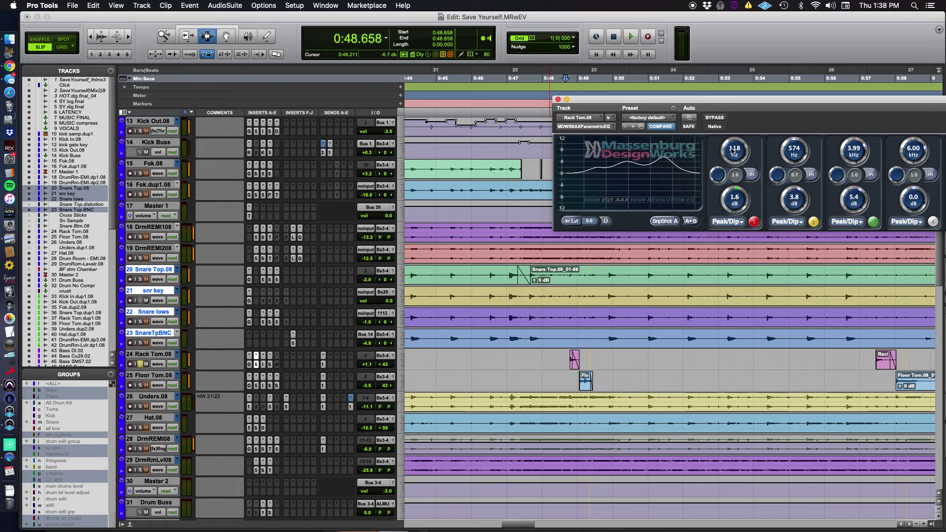
ctrl+alt+super+click(735, 205)
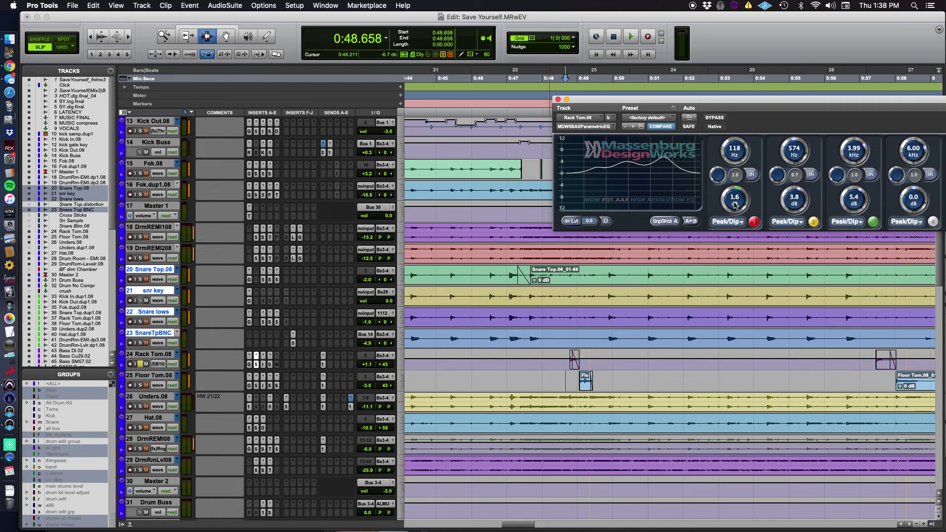
key(super+bracketleft)
key(super+bracketleft)
key(super+bracketleft)
key(super+bracketleft)
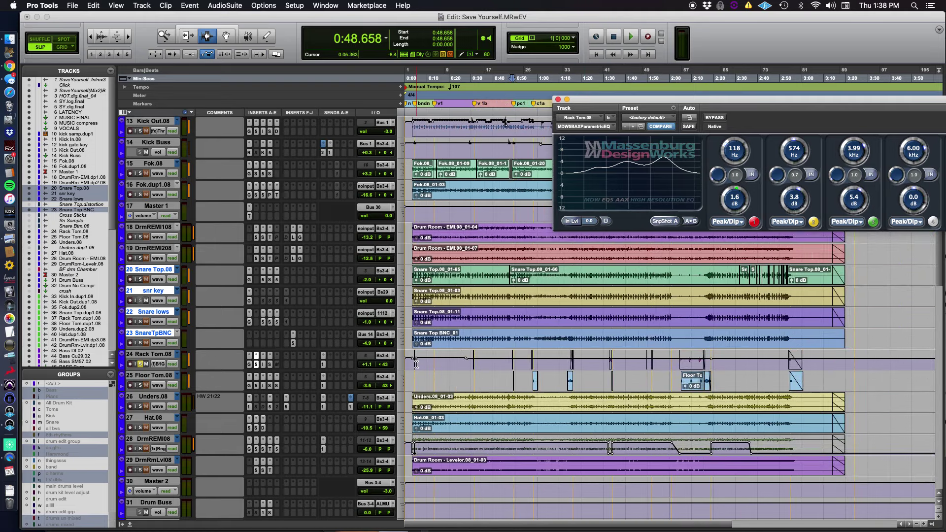
key(super+bracketright)
key(super+bracketright)
key(super+bracketright)
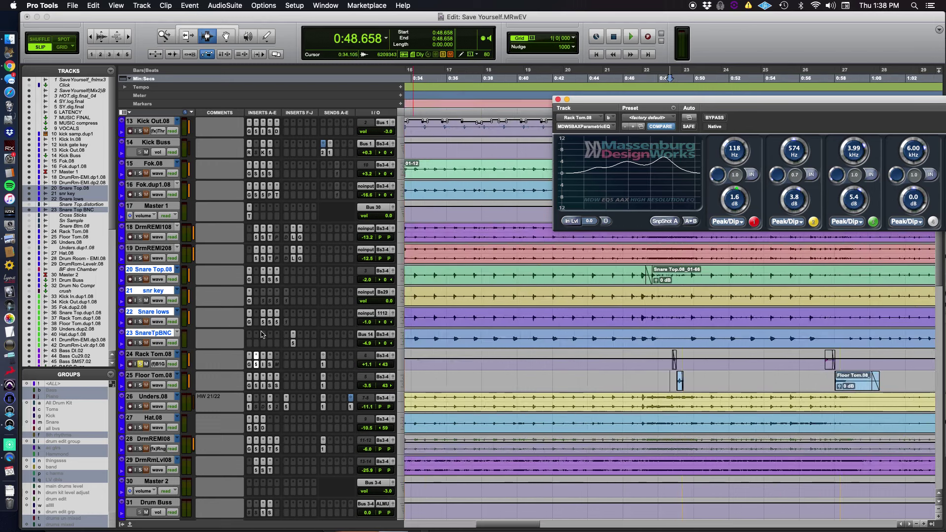
Step: Examine the HOFA IQ-EQ and FabFilter Saturn settings on Rack Tom.08, closing the plug-in window when done
click(262, 364)
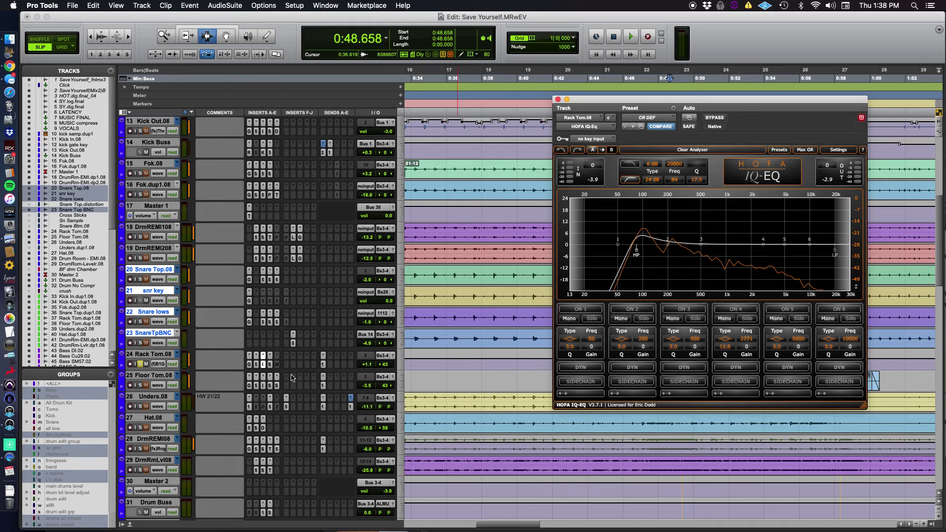
click(270, 368)
click(270, 367)
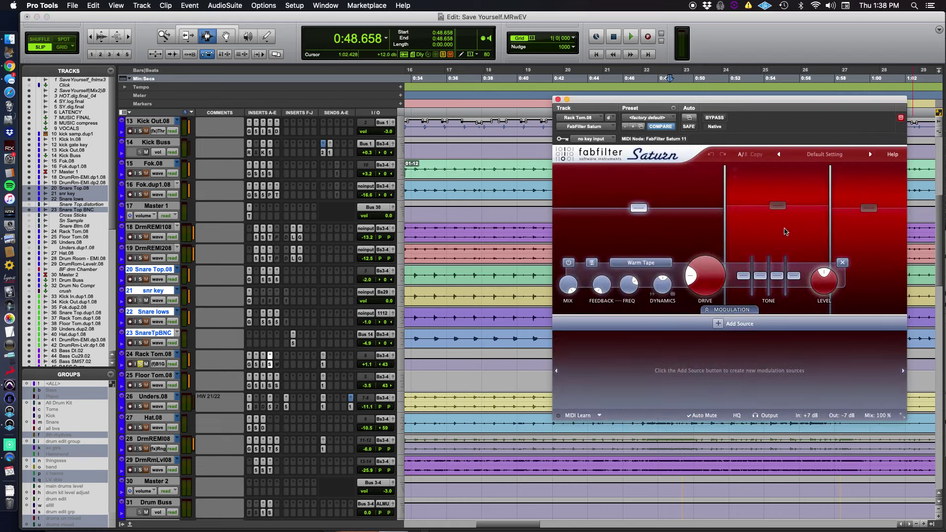
click(557, 99)
Step: Select the Rack Tom.08 fill just before the v 2 marker, from 1:32.288 to 1:34.620, and play it in a loop
key(space)
key(super+bracketleft)
key(super+bracketleft)
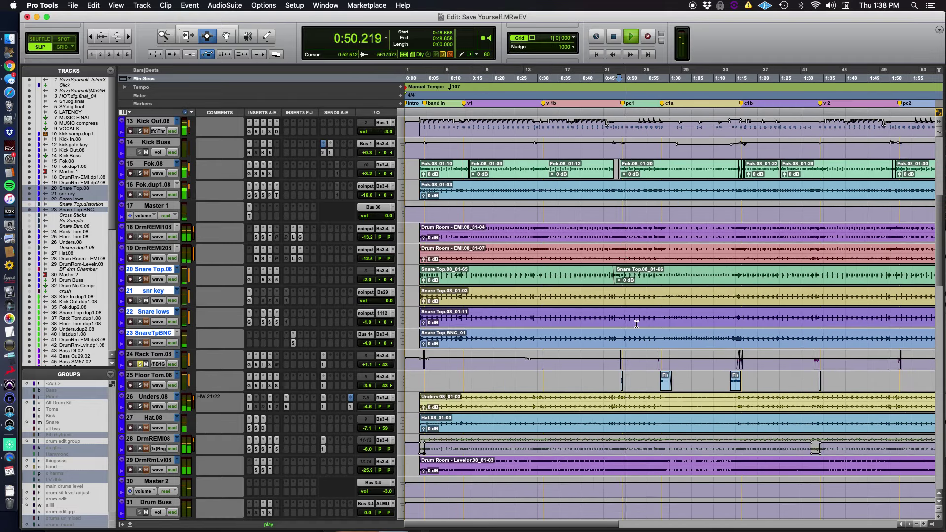
key(space)
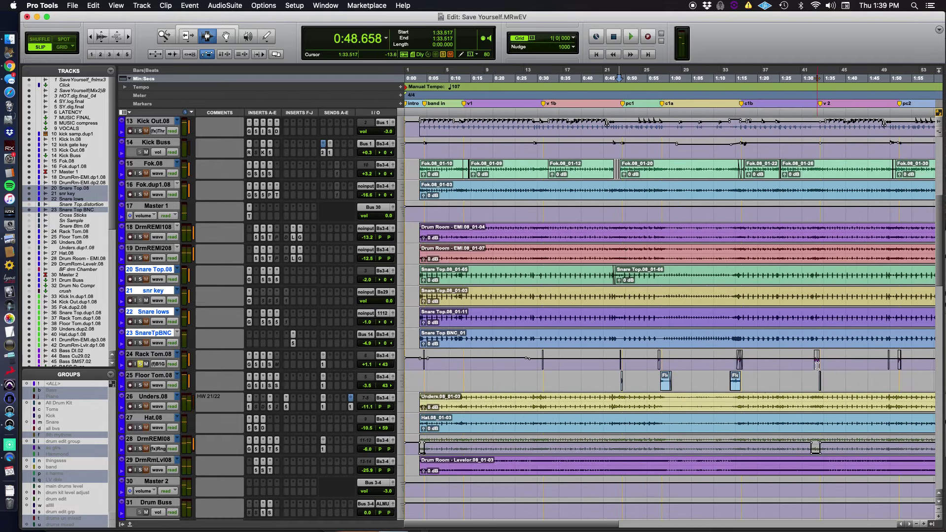
key(super+bracketright)
key(super+bracketright)
key(super+bracketright)
drag(626, 367, 707, 362)
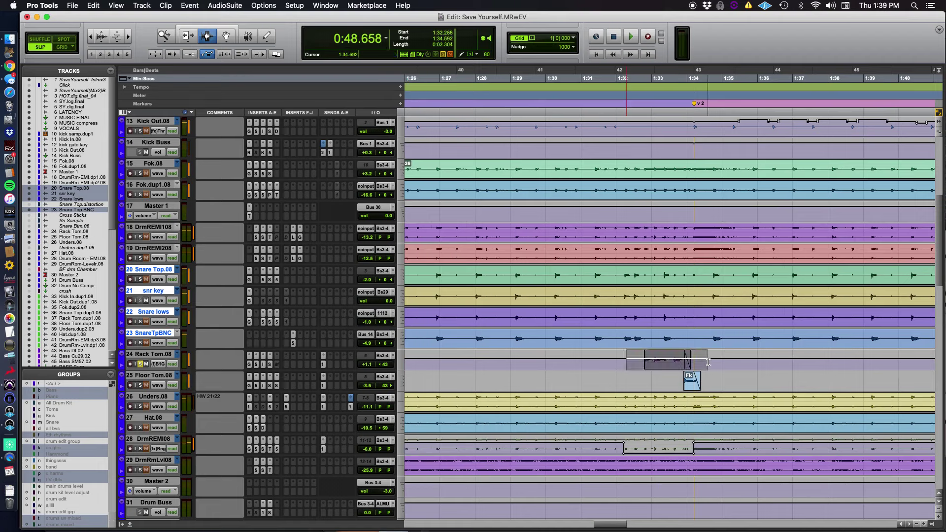
key(space)
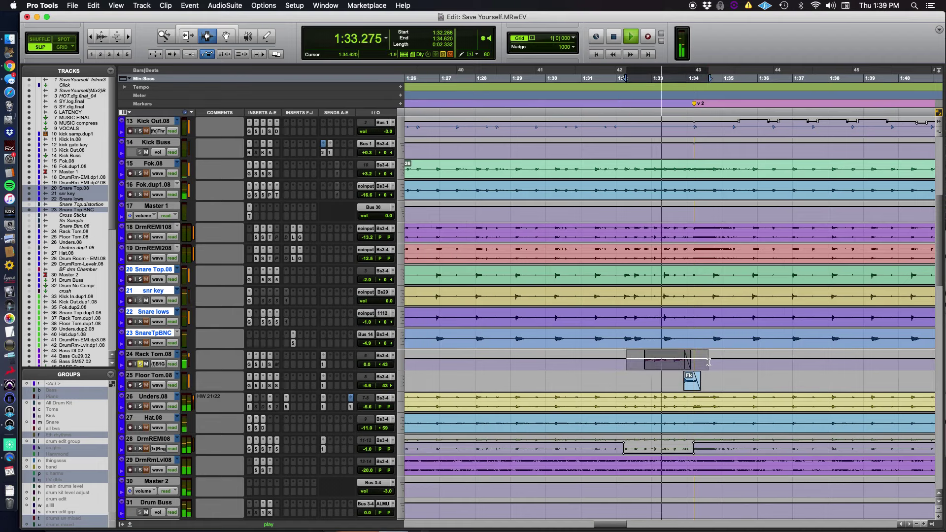
click(630, 38)
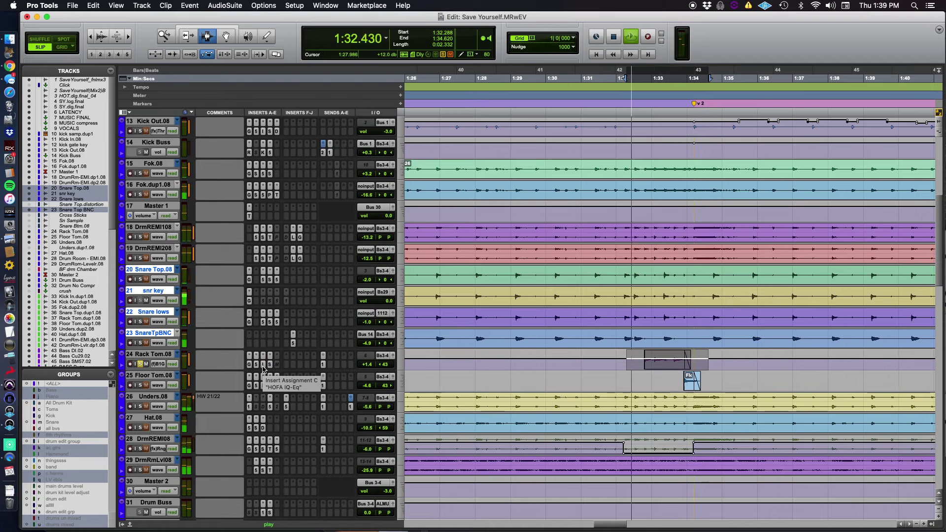
Step: Compare the looped rack tom fill with the HOFA IQ-EQ and the Massenburg EQ bypassed, re-enabling the Massenburg EQ and closing its window
super+click(262, 367)
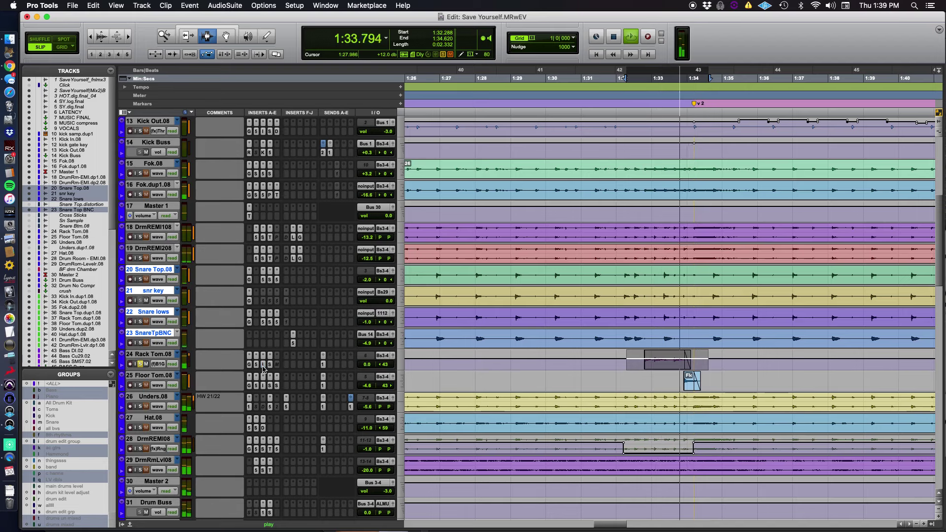
click(257, 365)
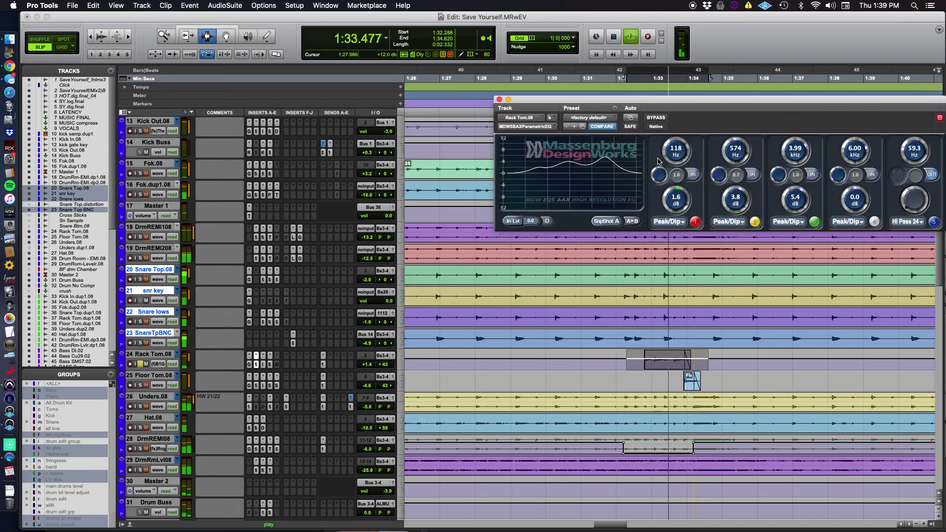
click(655, 118)
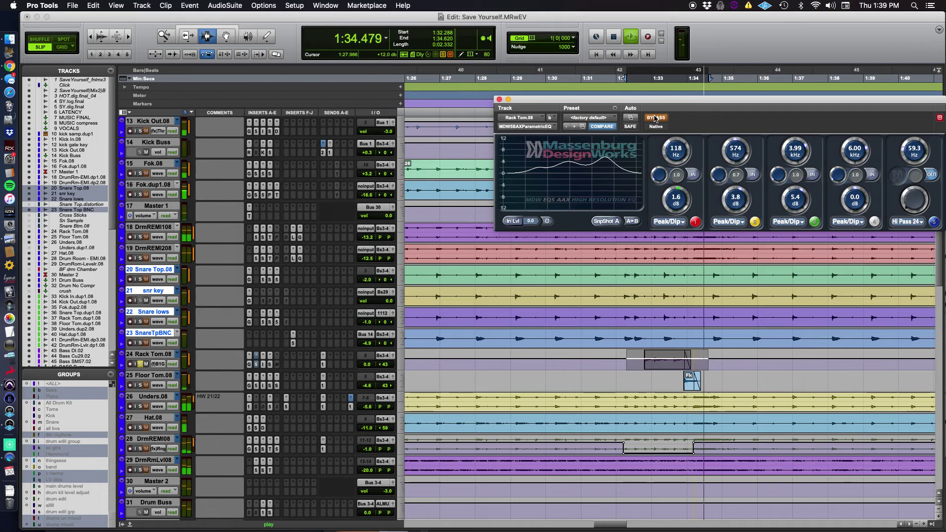
click(654, 119)
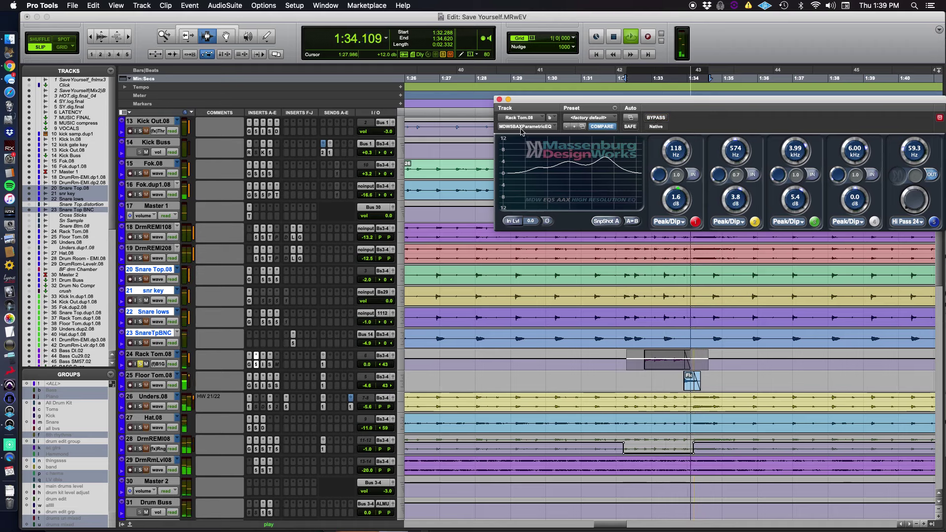
click(499, 100)
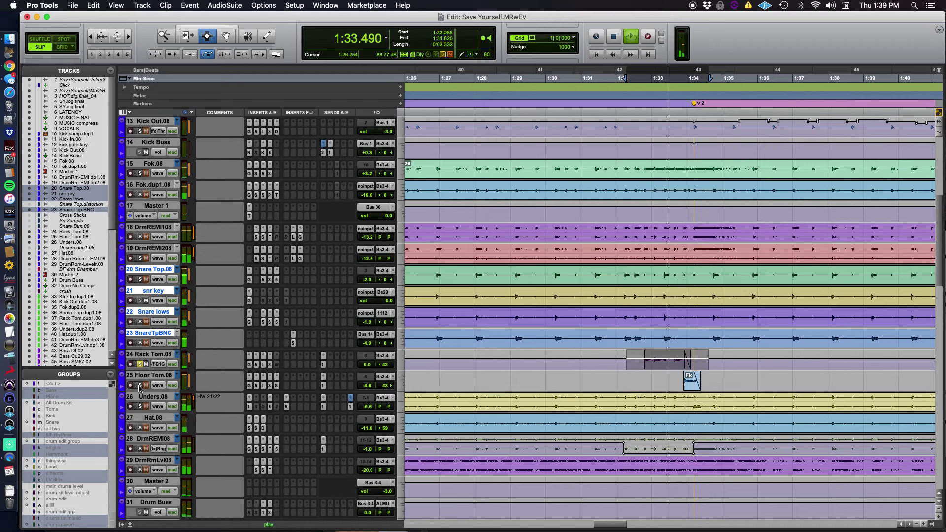
Step: Solo Floor Tom.08 in place of Rack Tom.08 and audition its fill before the c1b marker from 1:13.629
click(141, 364)
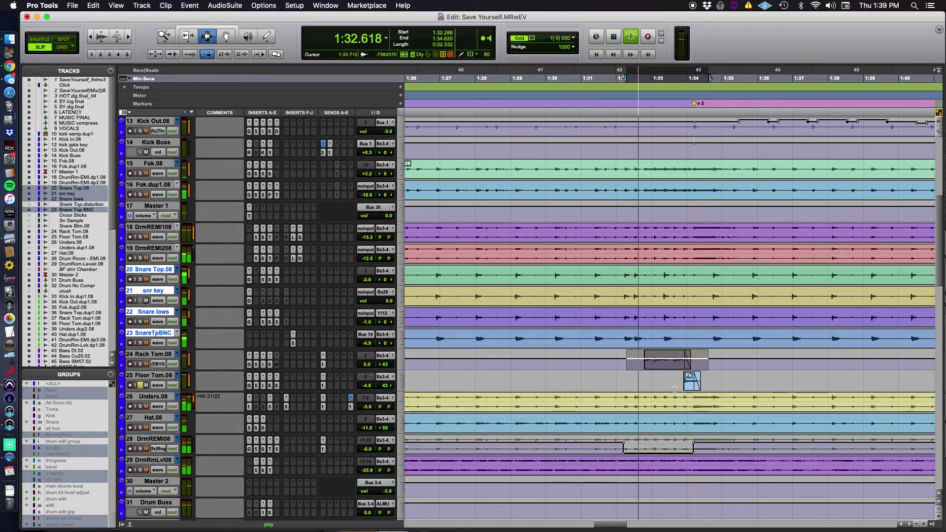
key(space)
key(super+bracketleft)
key(super+bracketleft)
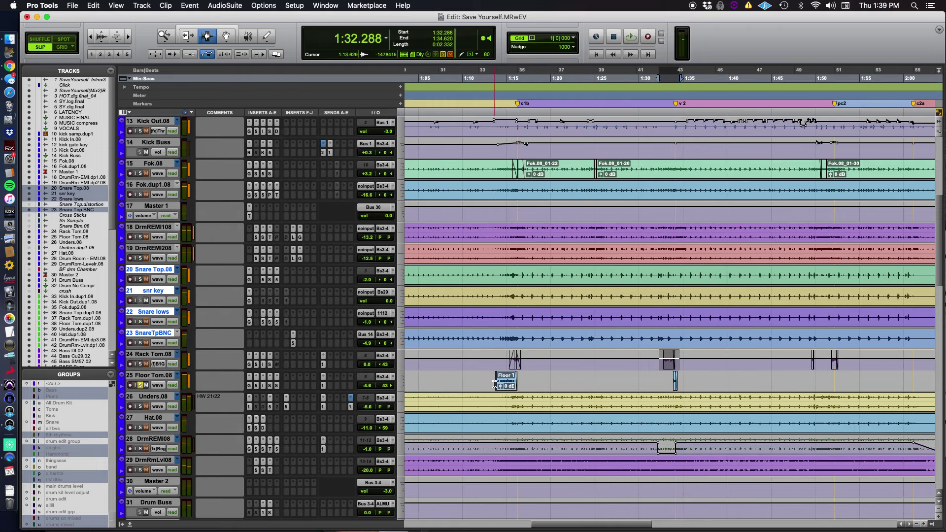
key(space)
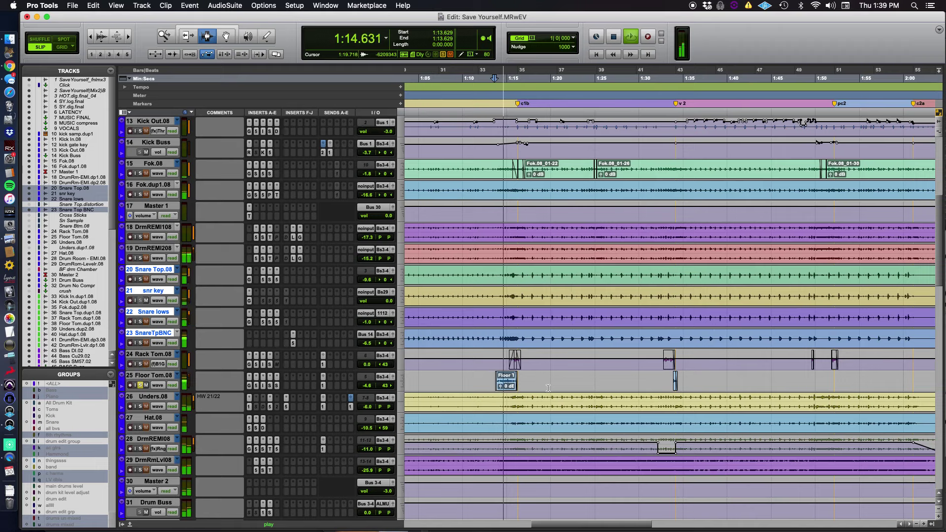
scroll(551, 387, left, 5)
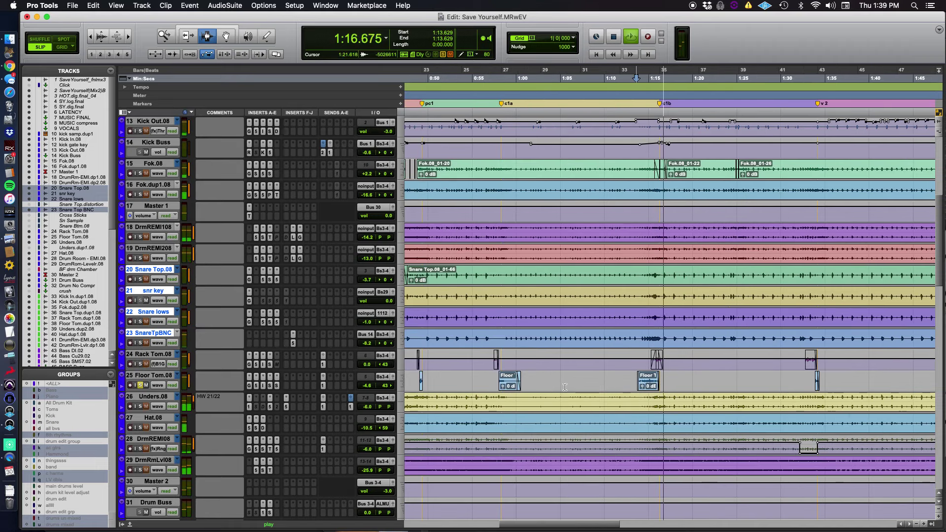
key(space)
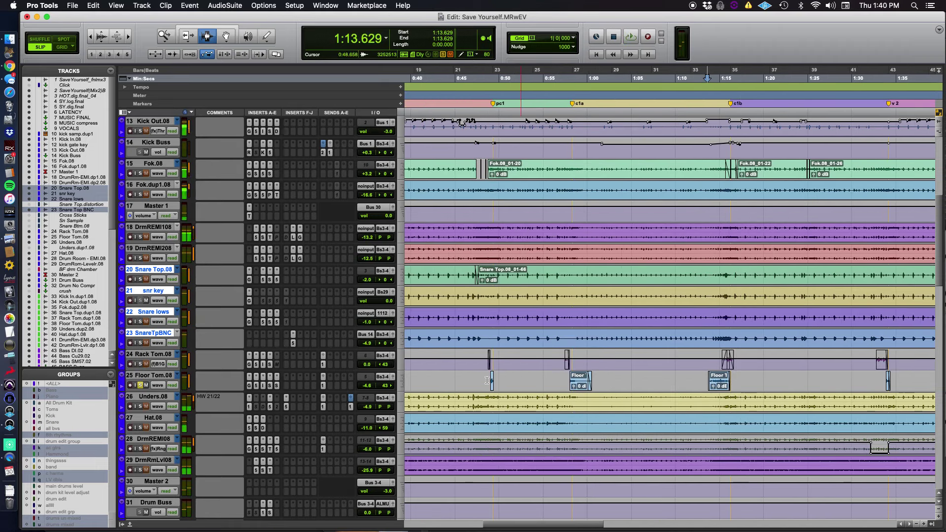
Step: Audition the soloed floor tom hit around the pc1 marker from 0:48.658
key(super+bracketright)
key(super+bracketright)
key(super+bracketright)
key(space)
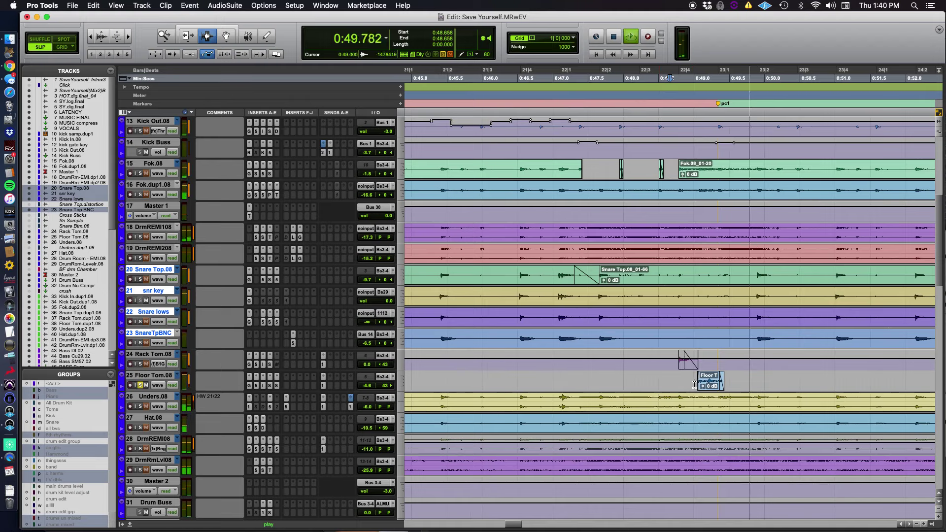
key(super+bracketleft)
key(super+bracketleft)
key(super+bracketleft)
key(super+bracketleft)
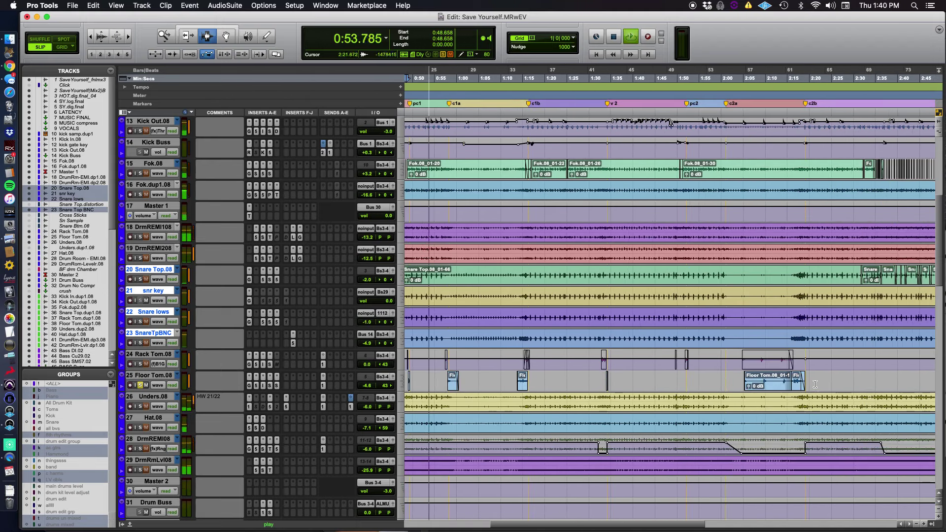
key(space)
Step: Select the Floor Tom.08 fill before the c2b marker, from 2:15.667 to 2:18.795, and loop its playback
click(795, 385)
key(super+bracketright)
key(super+bracketright)
key(super+bracketright)
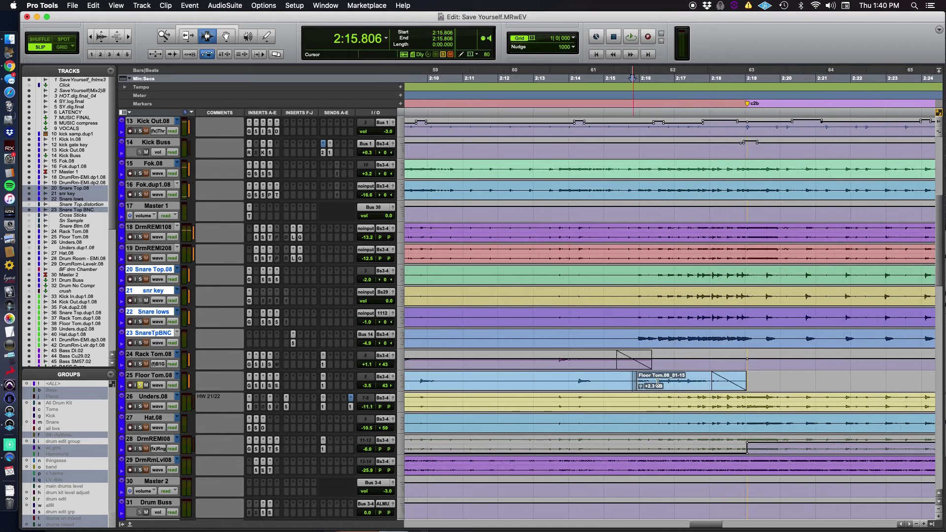
key(space)
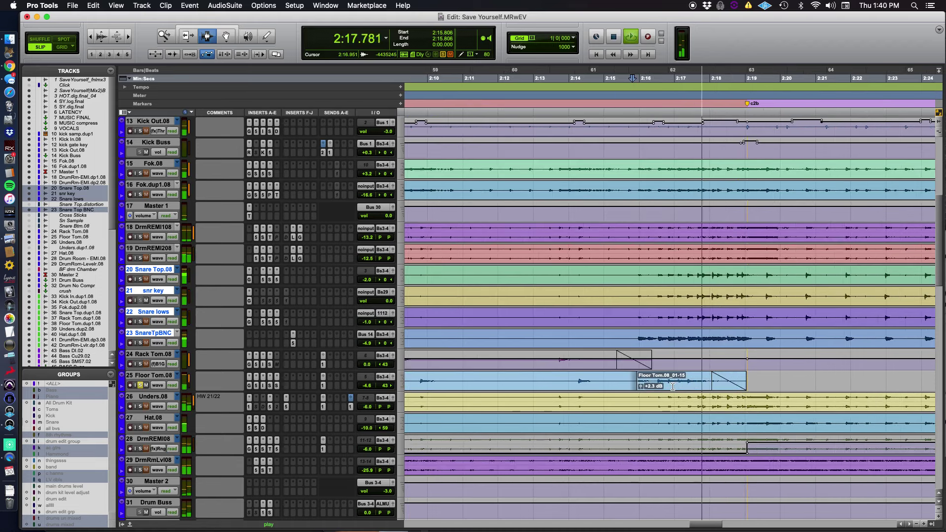
key(space)
drag(628, 381, 762, 381)
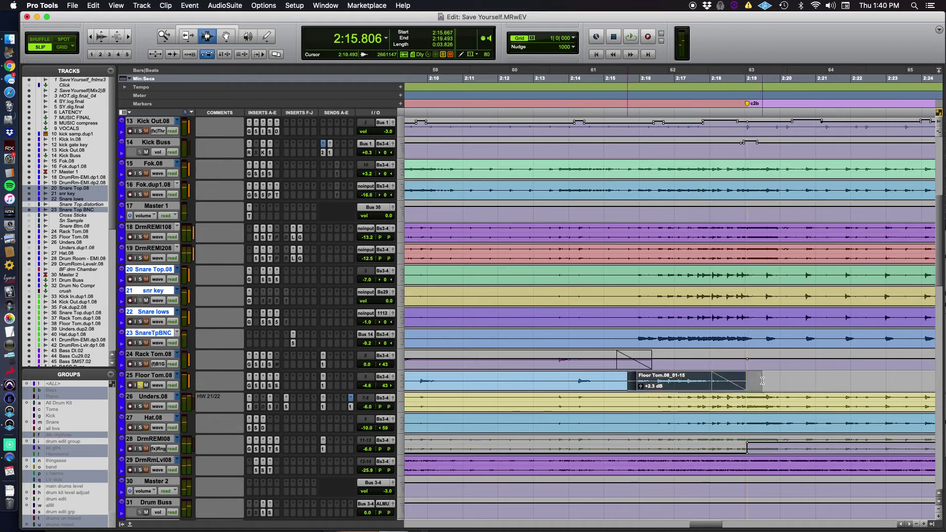
key(space)
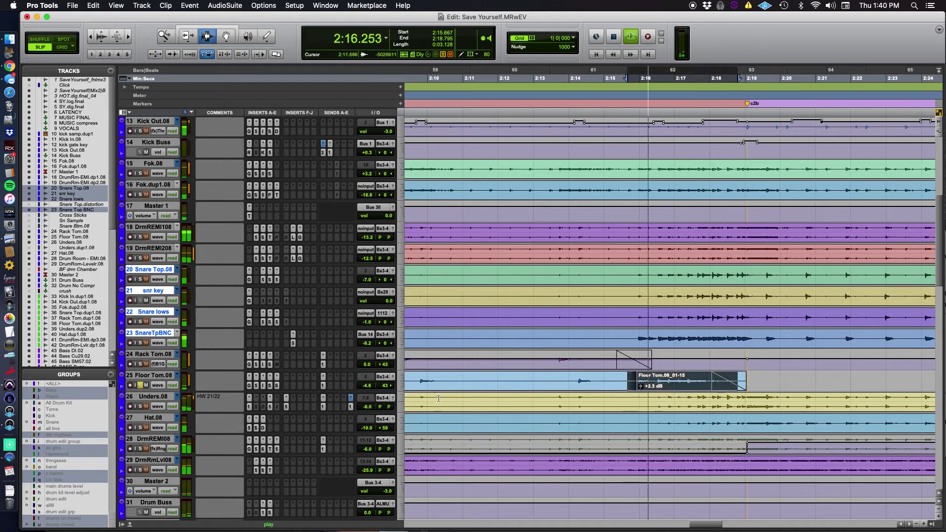
Step: Examine Floor Tom.08's first insert, Massenburg EQ and HOFA IQ-EQ settings while the fill loops
click(249, 385)
click(249, 386)
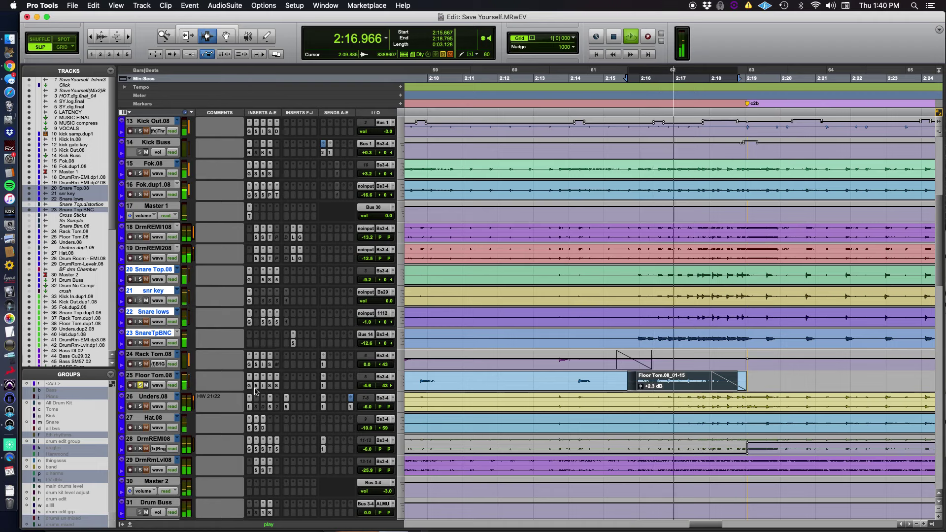
click(256, 387)
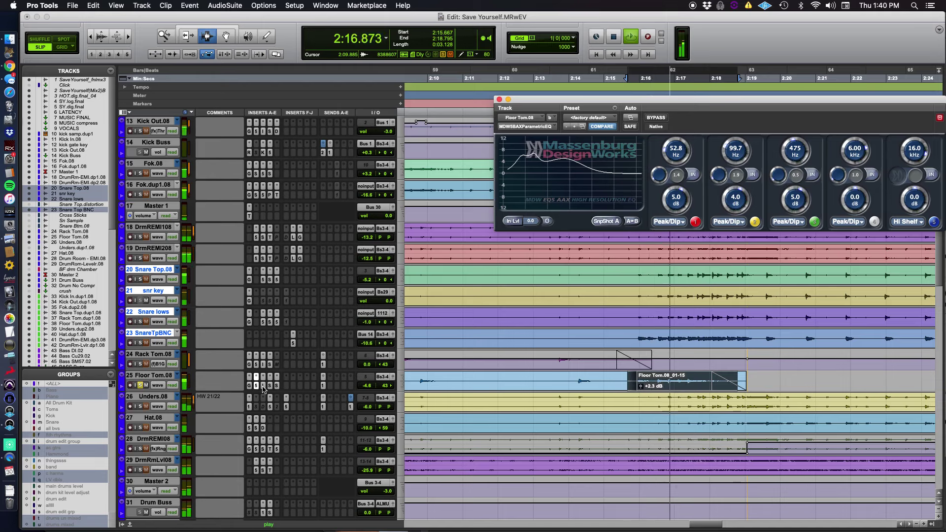
click(263, 386)
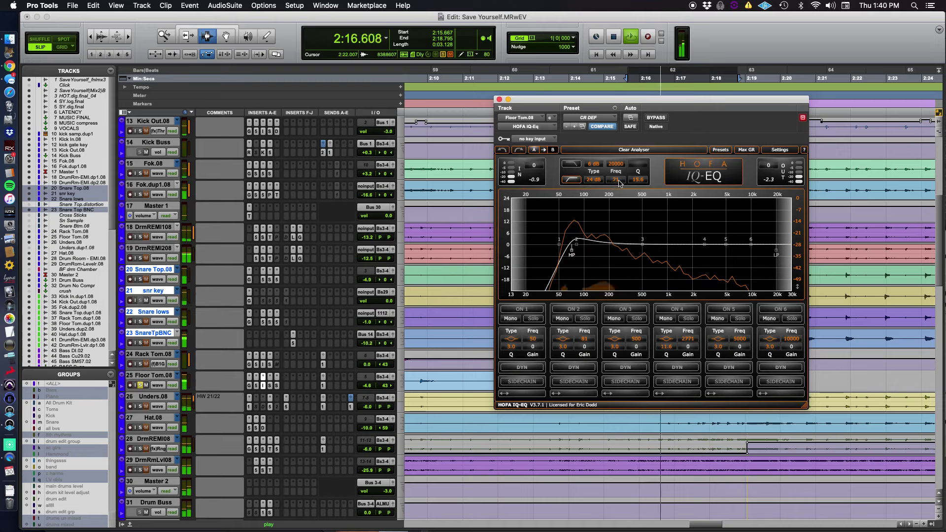
Step: Examine Floor Tom.08's FabFilter Saturn settings and compare its sound bypassed and active while the fill loops
click(270, 385)
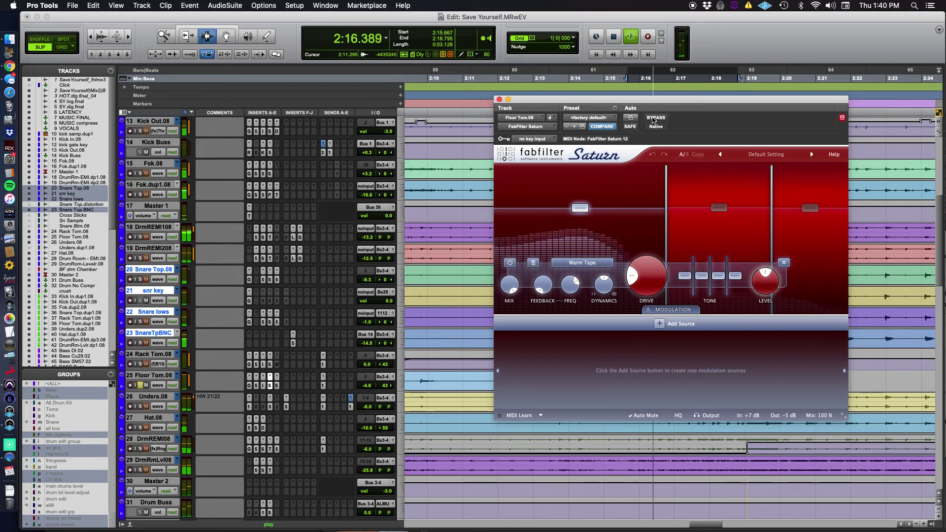
click(653, 119)
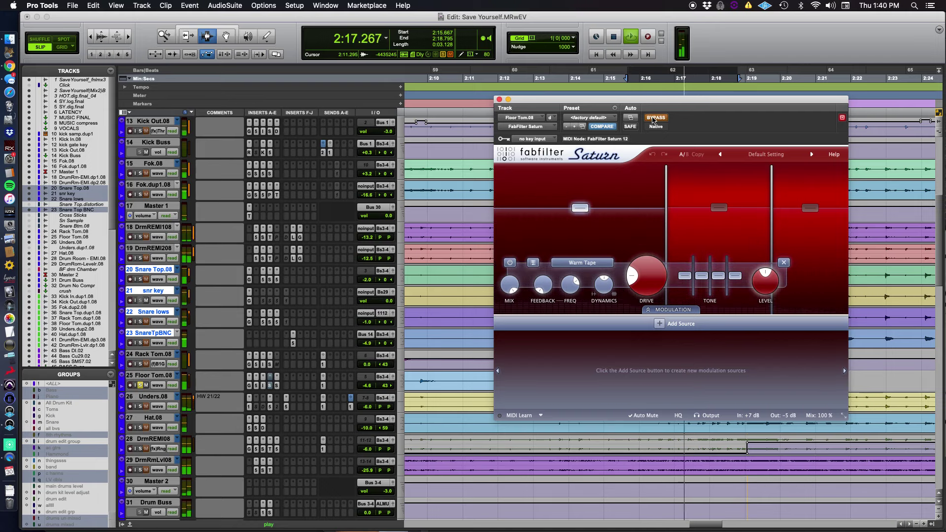
click(653, 119)
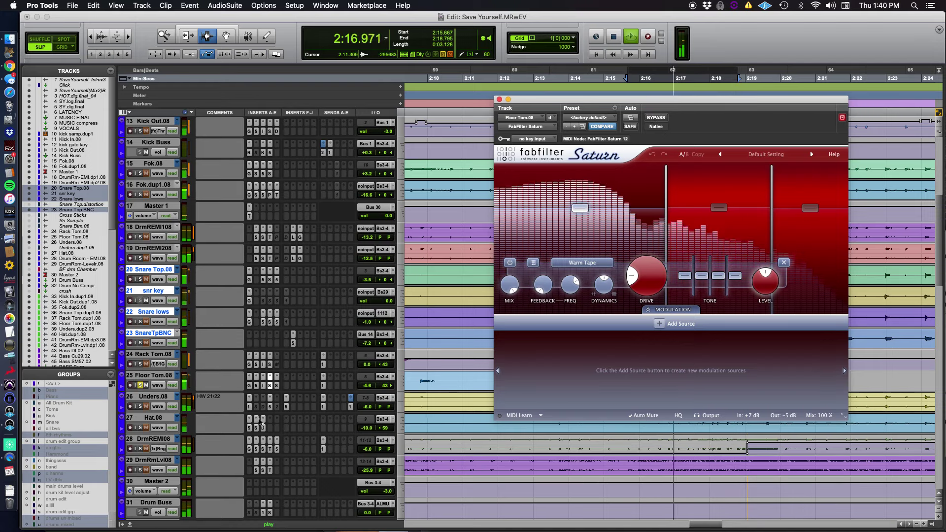
Step: Compare Floor Tom.08's Supercharger GT bypassed and active on the looping fill, and close the plug-in window
click(279, 389)
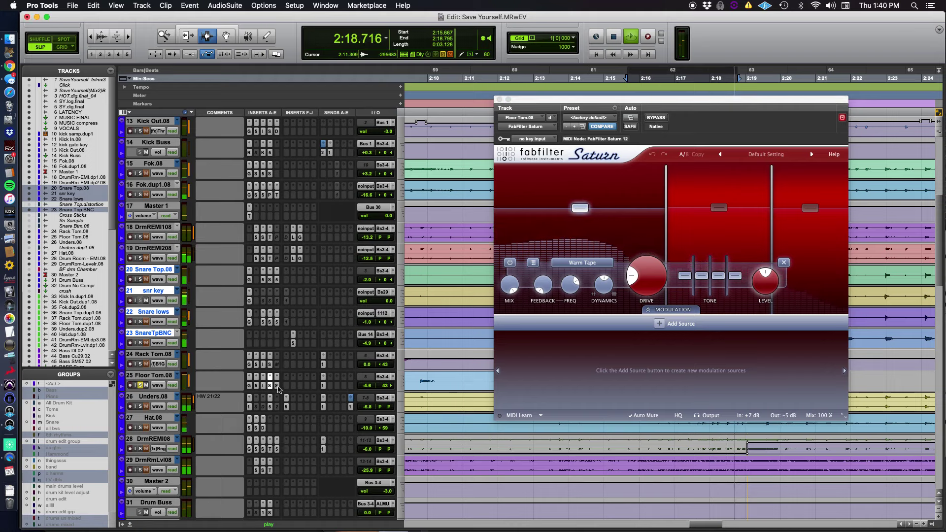
click(277, 386)
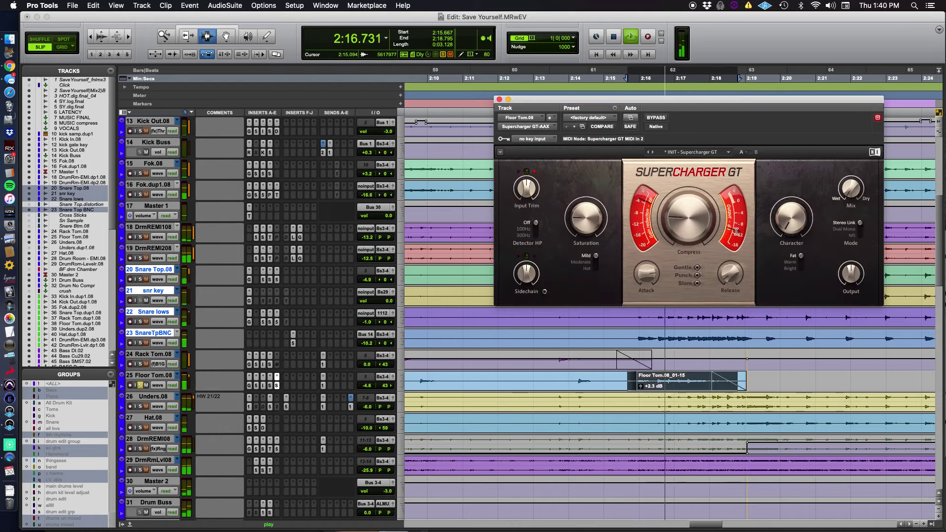
super+click(276, 387)
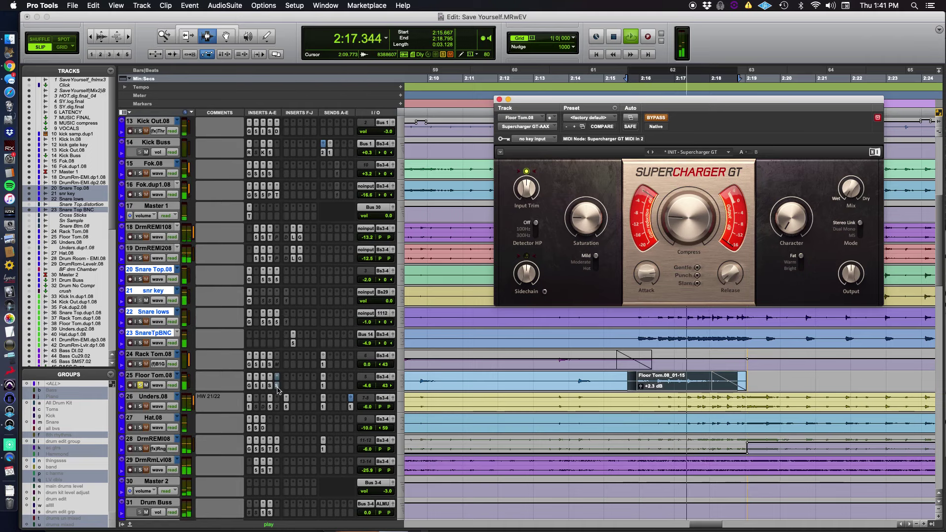
super+click(277, 387)
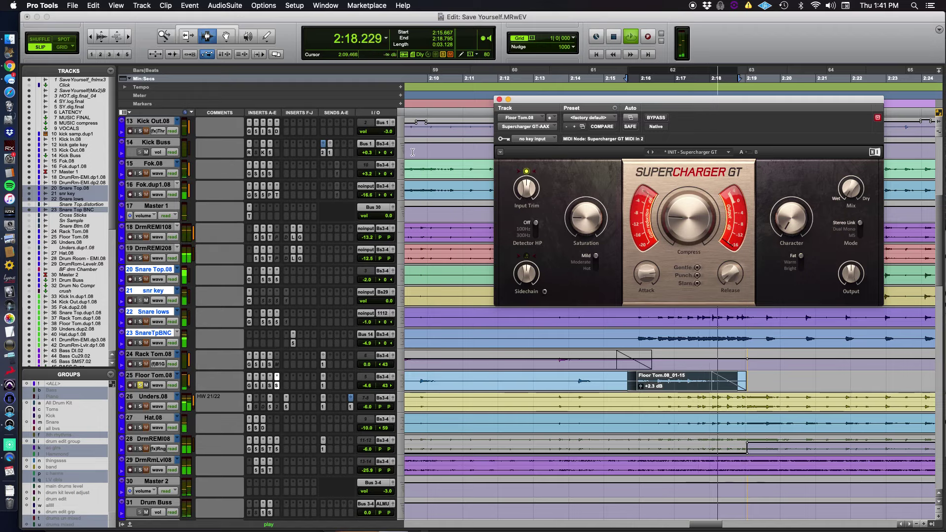
click(499, 99)
Step: Audition the soloed Unders.08 track from 0:47.820 while examining its TG12345 and Massenburg EQ plug-ins
key(super+bracketleft)
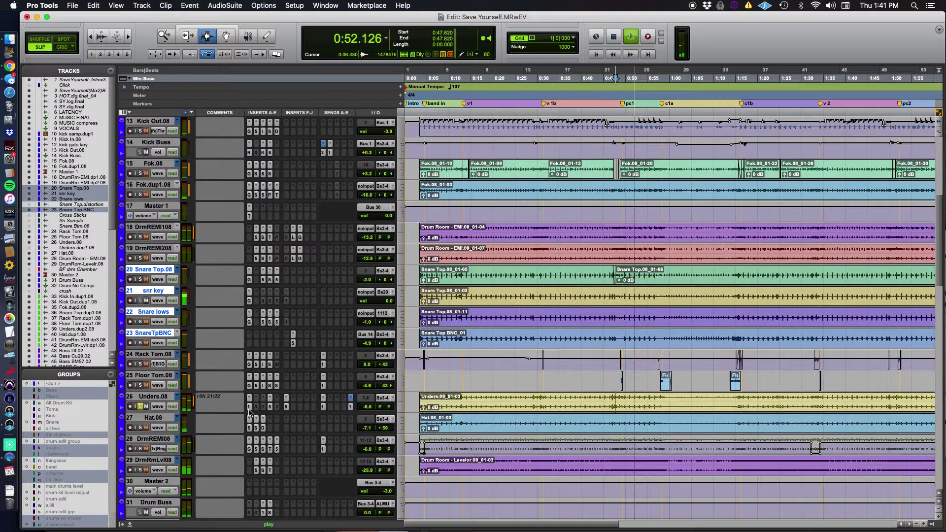
click(249, 411)
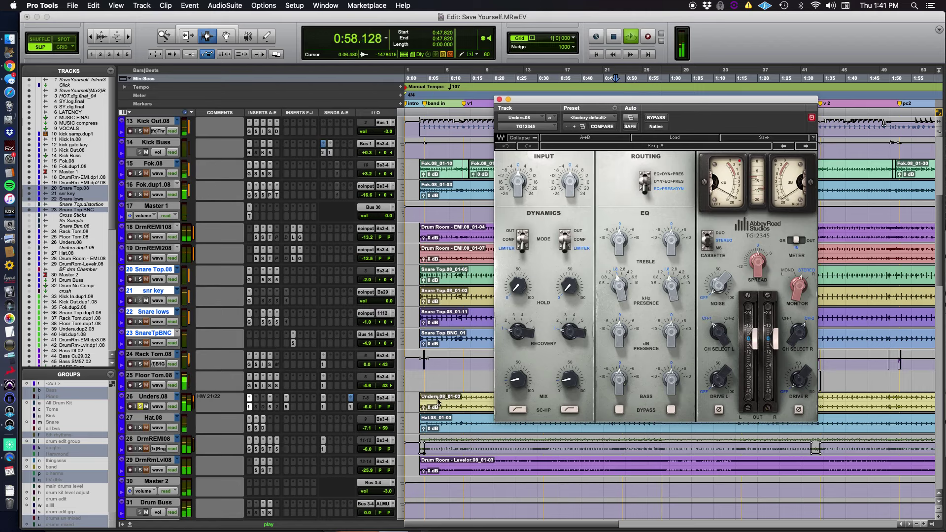
key(space)
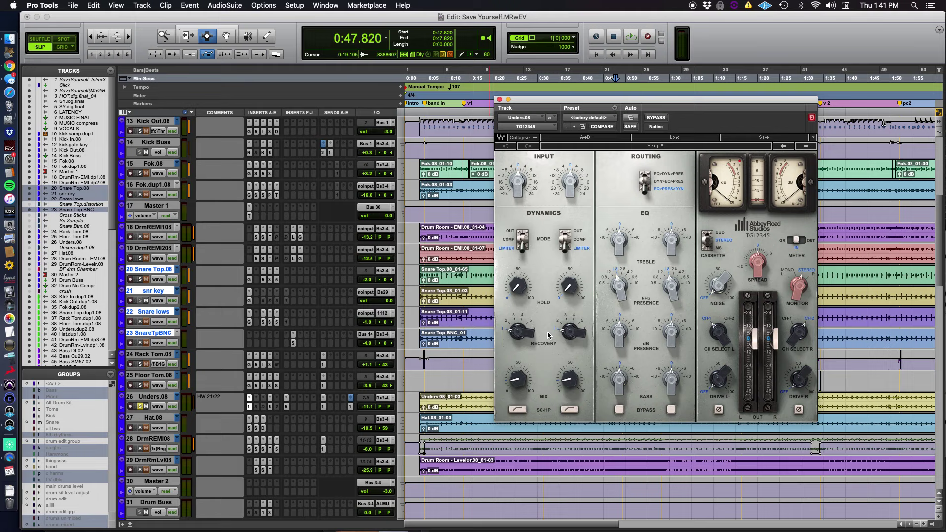
key(space)
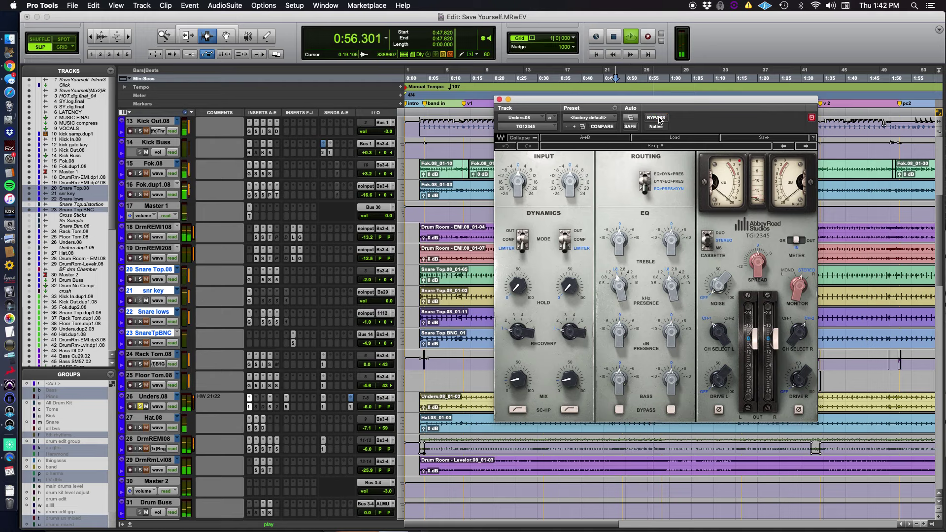
click(270, 408)
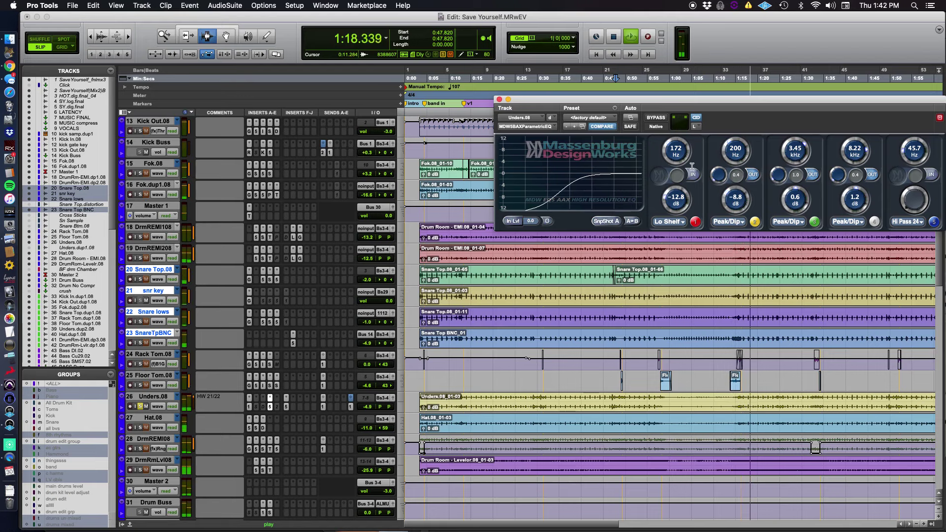
click(654, 122)
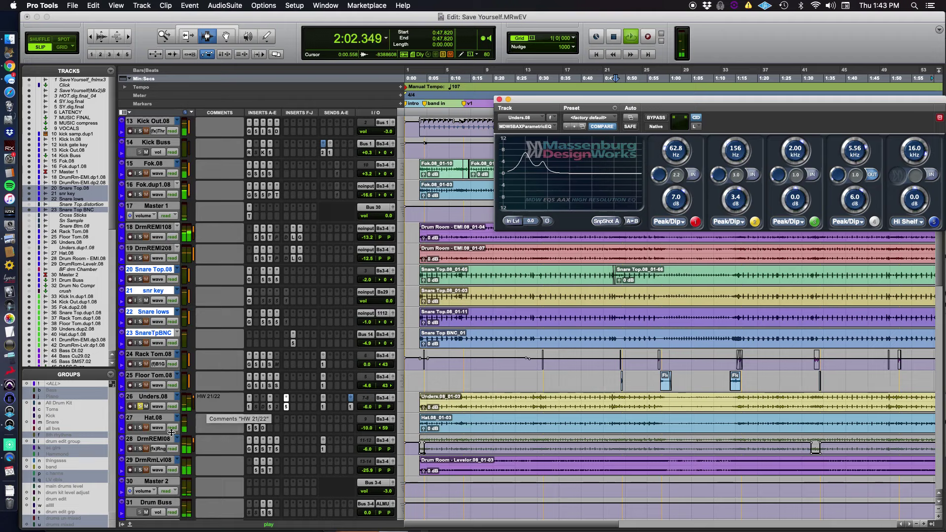
Step: Audition Hat.08 in solo from 0:47.820 while examining its Massenburg EQ and Supercharger GT settings
click(213, 426)
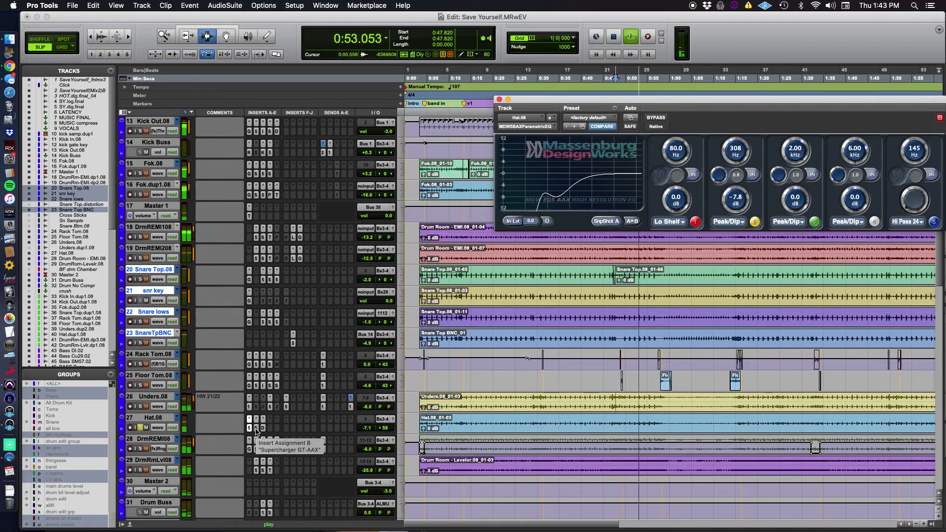
super+click(250, 429)
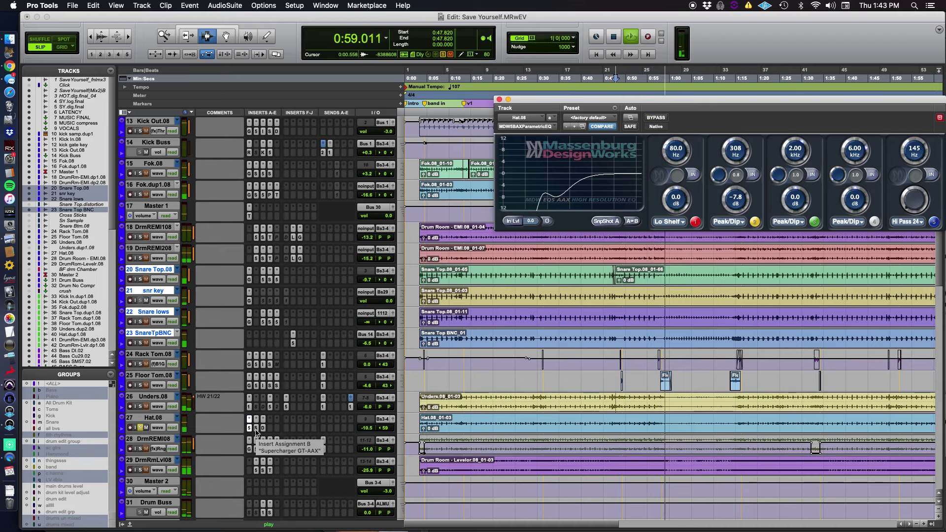
click(256, 431)
click(256, 430)
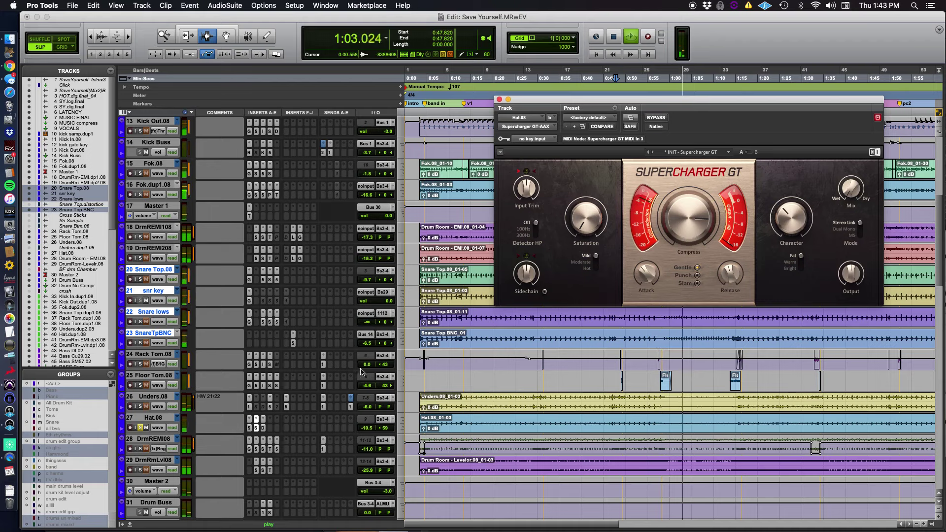
Step: Play Hat.08 from 0:15.753 and compare it with Supercharger GT and Decapitator bypassed and active
click(474, 79)
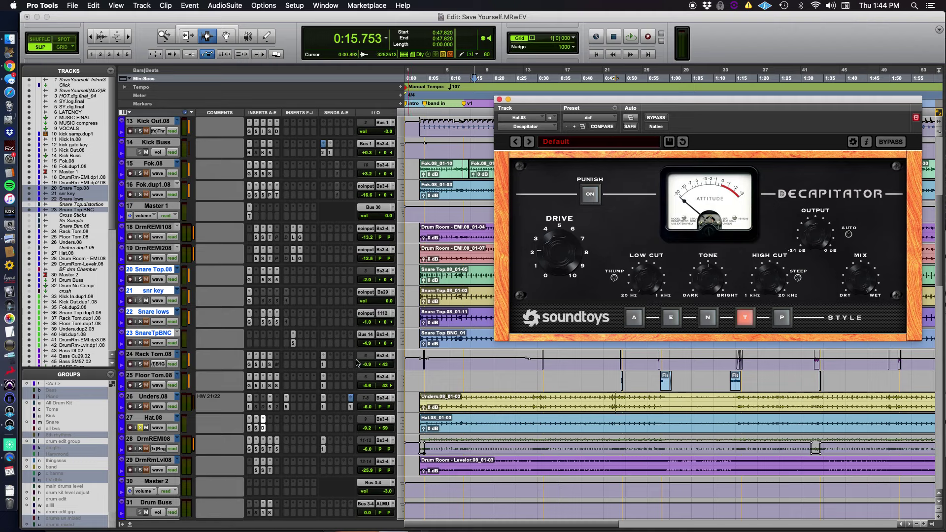
super+click(264, 428)
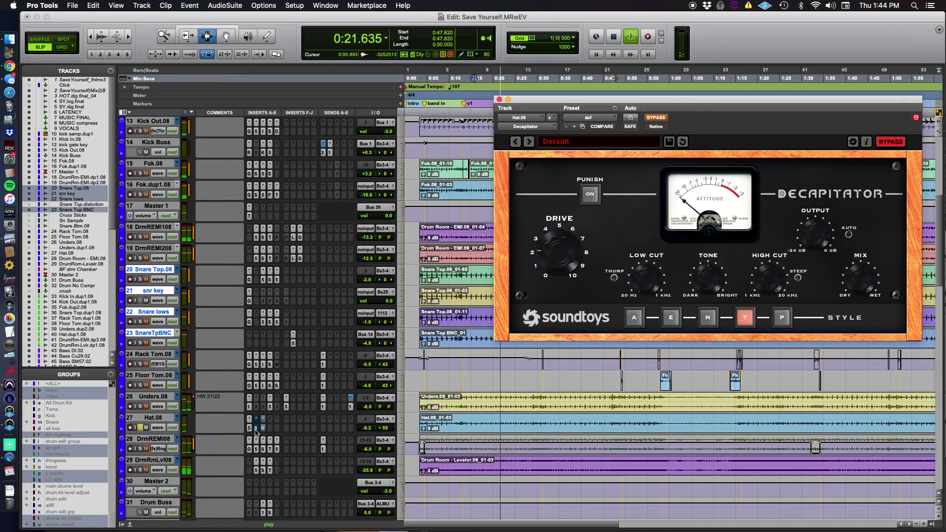
super+click(264, 428)
Step: Solo DrmREMI08, audition it from 0:15.753, and bring up its FabFilter Pro-G gate settings
scroll(266, 433, down, 3)
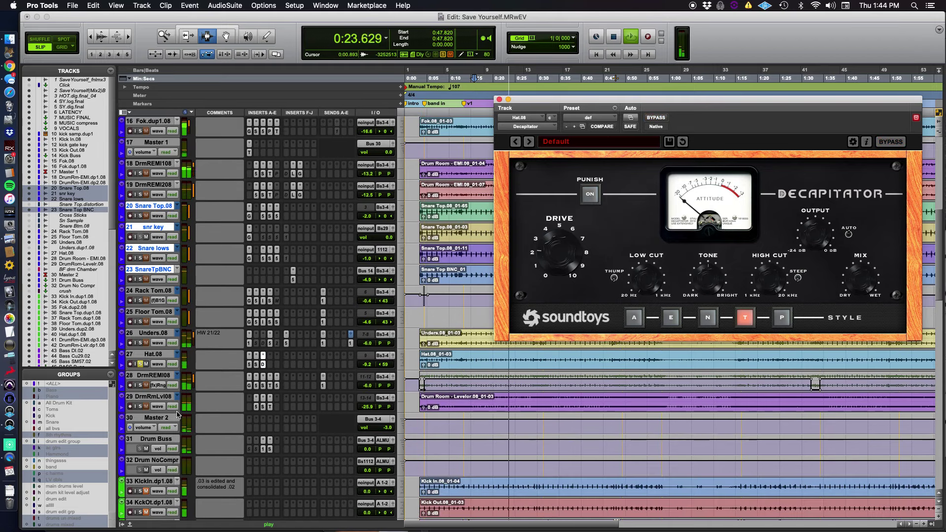
click(141, 389)
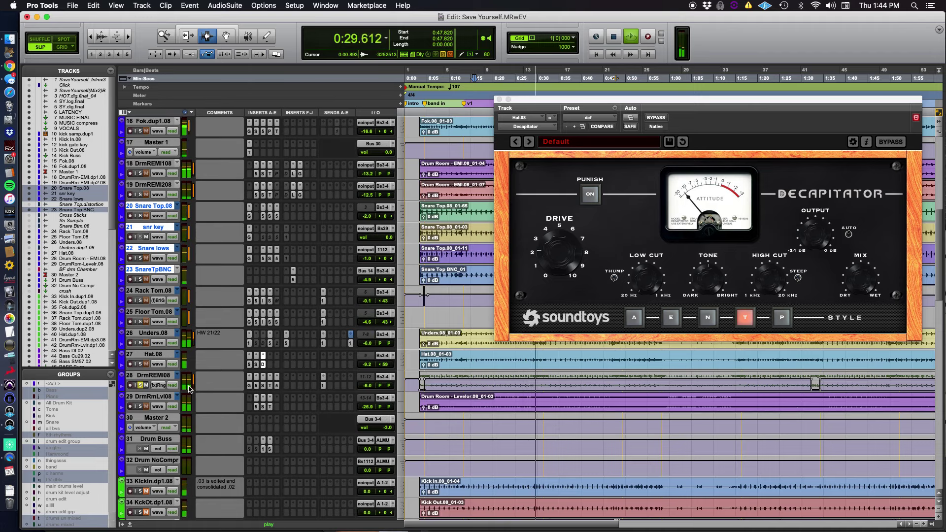
key(space)
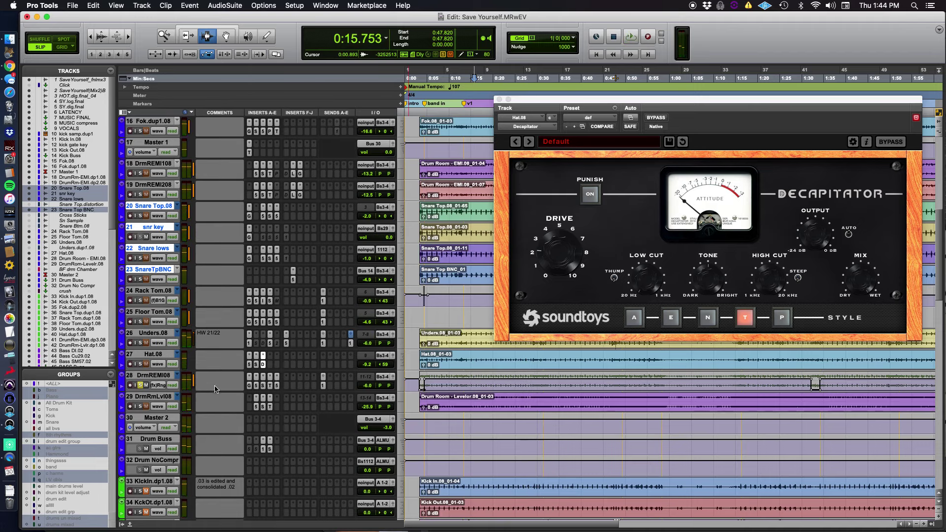
click(249, 387)
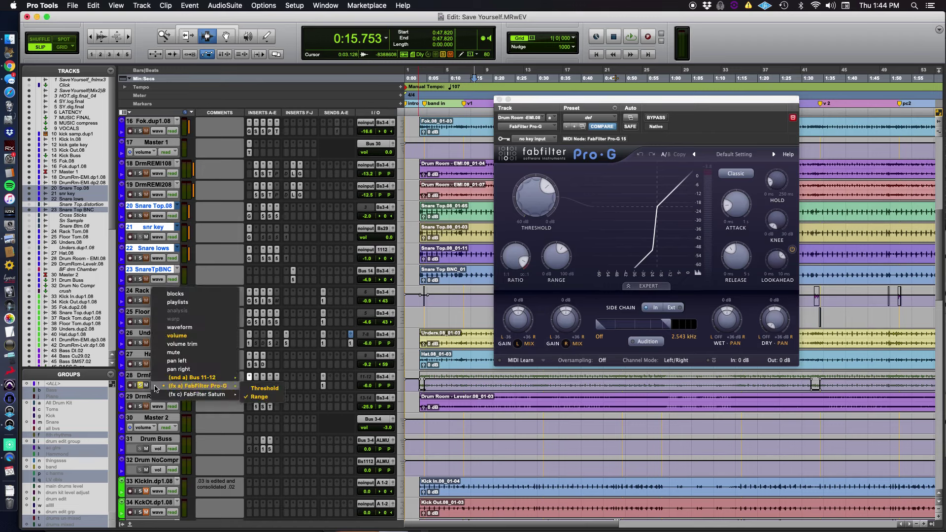
Step: Inspect DrmREMI08's Pro-G Range automation around the band entrance and play from 0:03.016
click(258, 397)
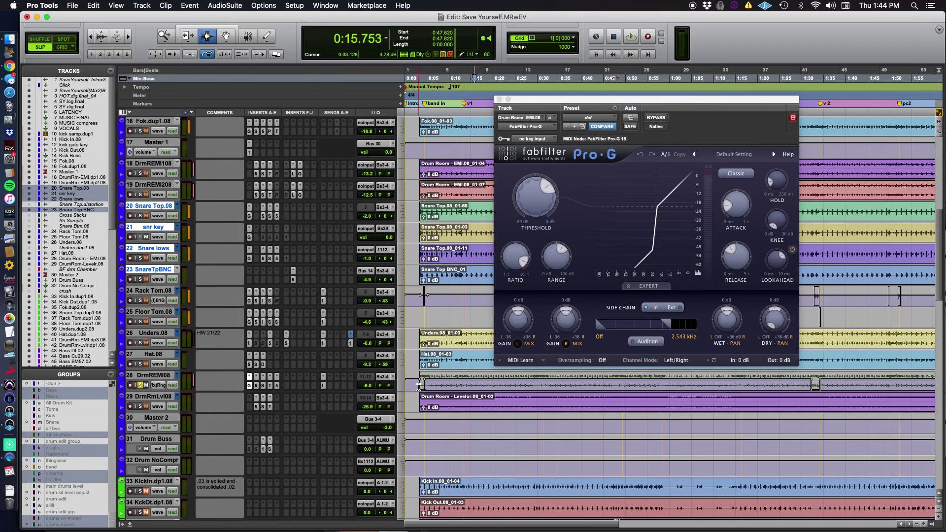
key(super+bracketright)
key(super+bracketright)
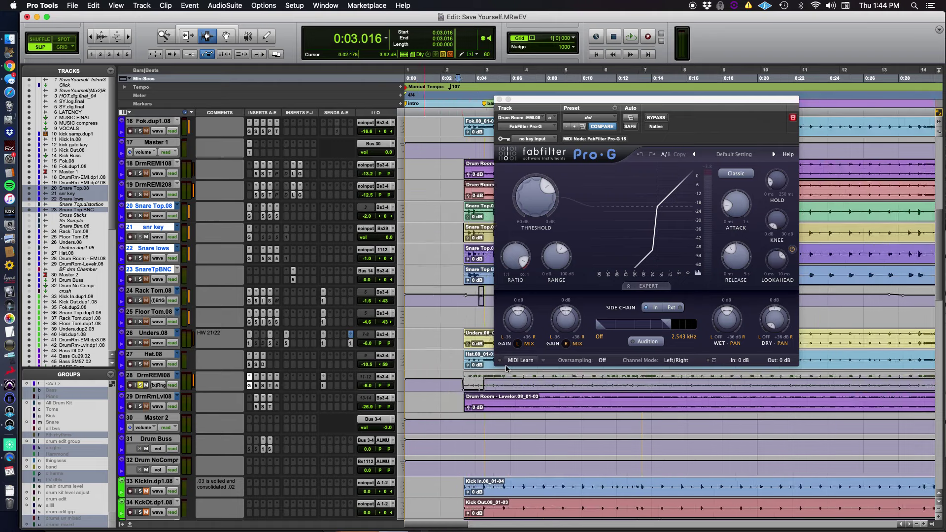
key(space)
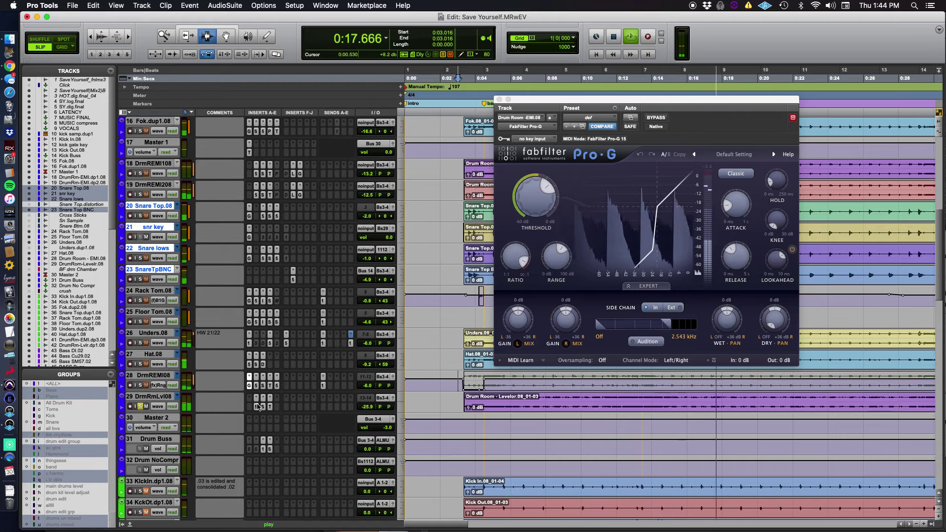
Step: Display the volume automation on DrmRmLvl08 across the whole song while the track plays in solo
ctrl+super+click(365, 408)
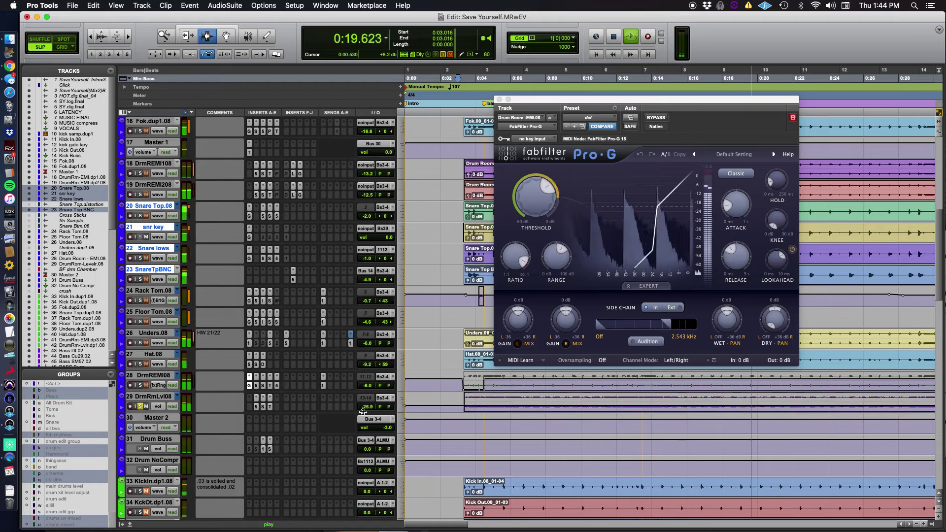
key(F9)
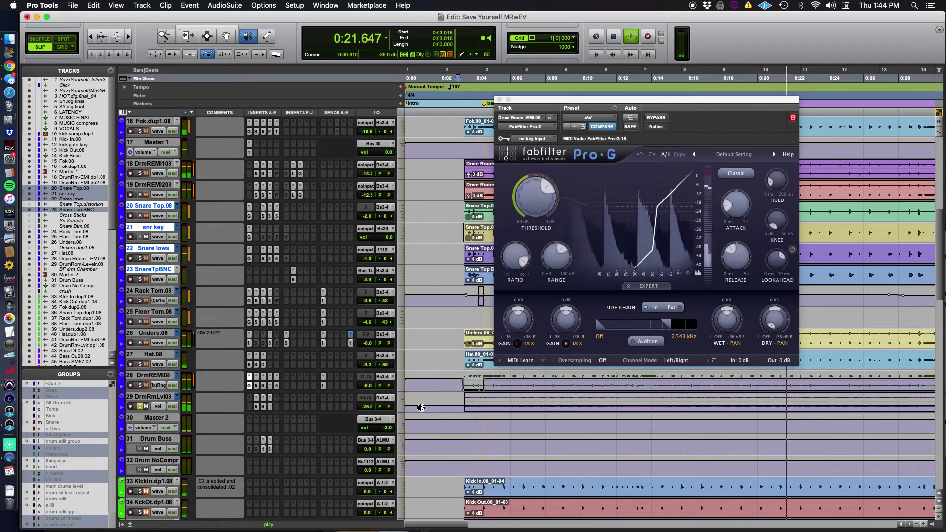
key(F8)
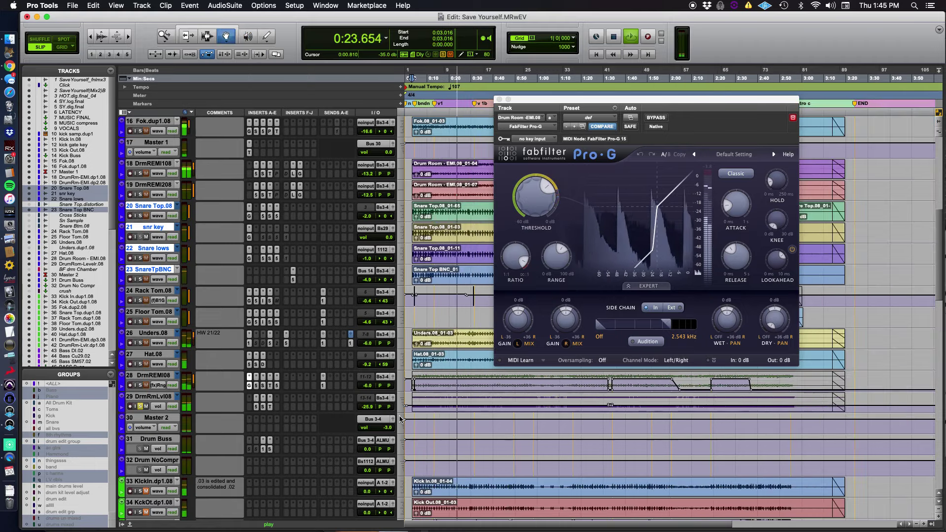